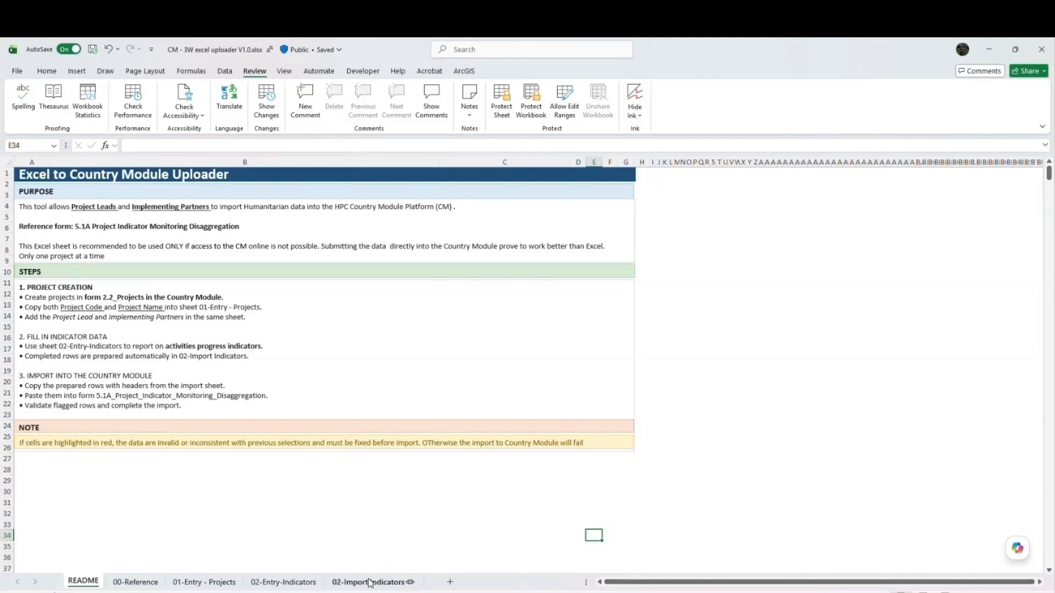
- Read the README instructions and view the configuration and project leads tables at the start of the 00-Reference sheet
scroll(311, 536, down, 4)
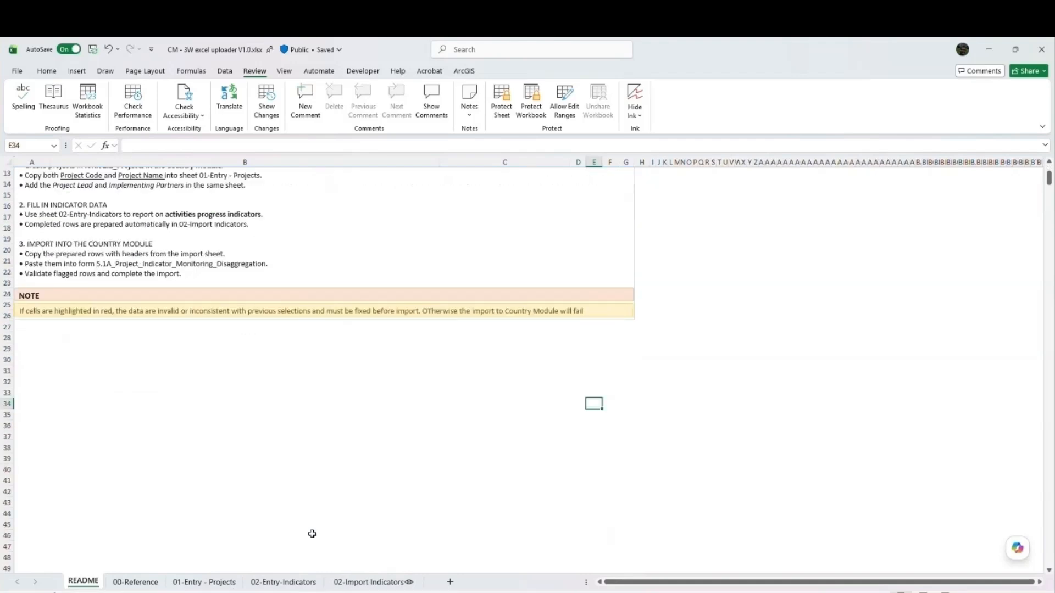
scroll(311, 538, up, 4)
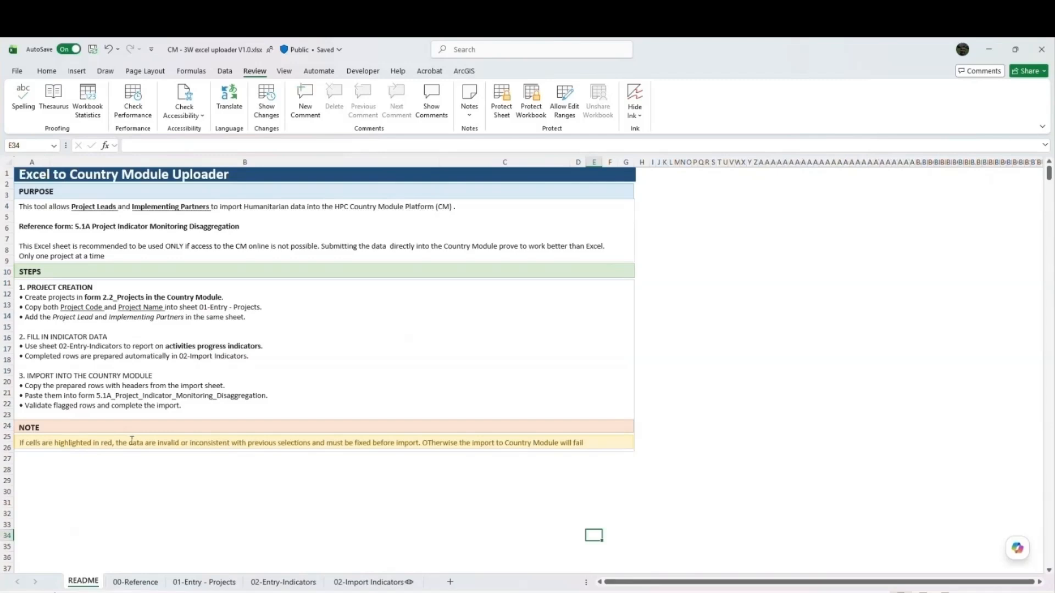
click(136, 583)
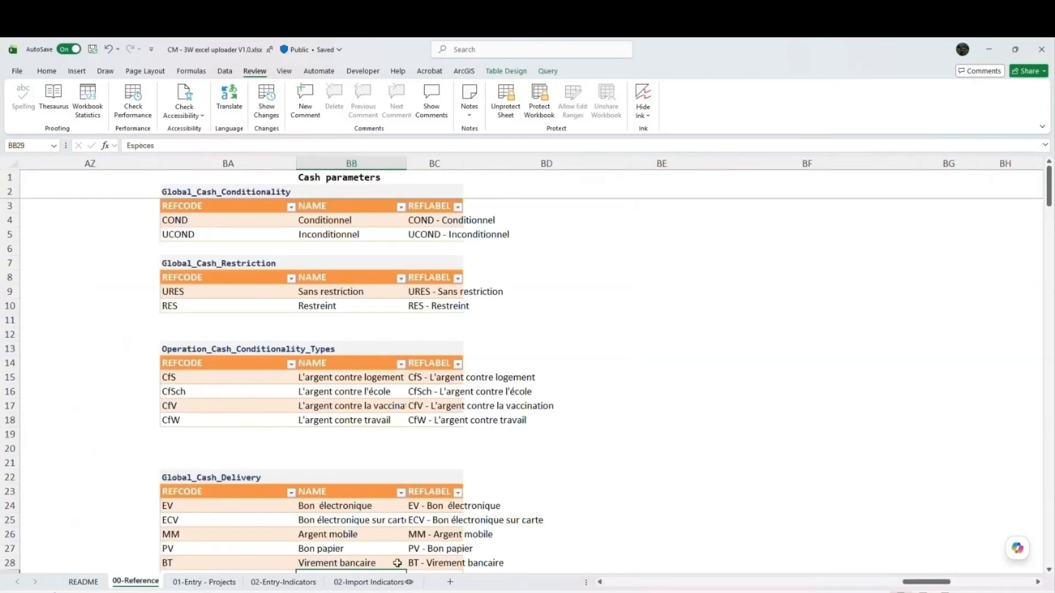
drag(930, 583, 635, 582)
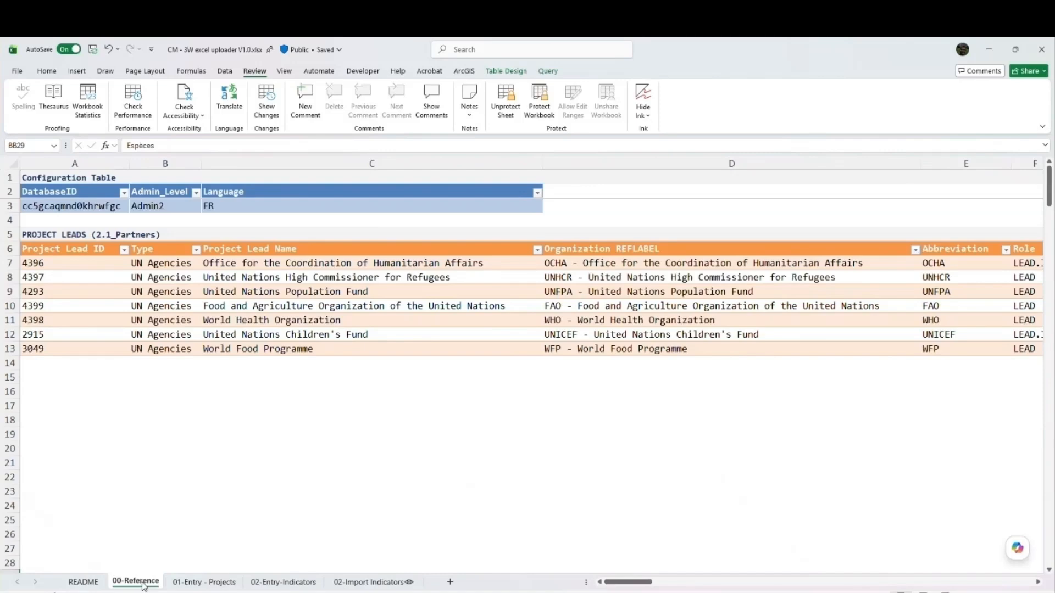
- Look over the 01-Entry - Projects and 02-Entry-Indicators sheets and return to the 00-Reference sheet
click(220, 582)
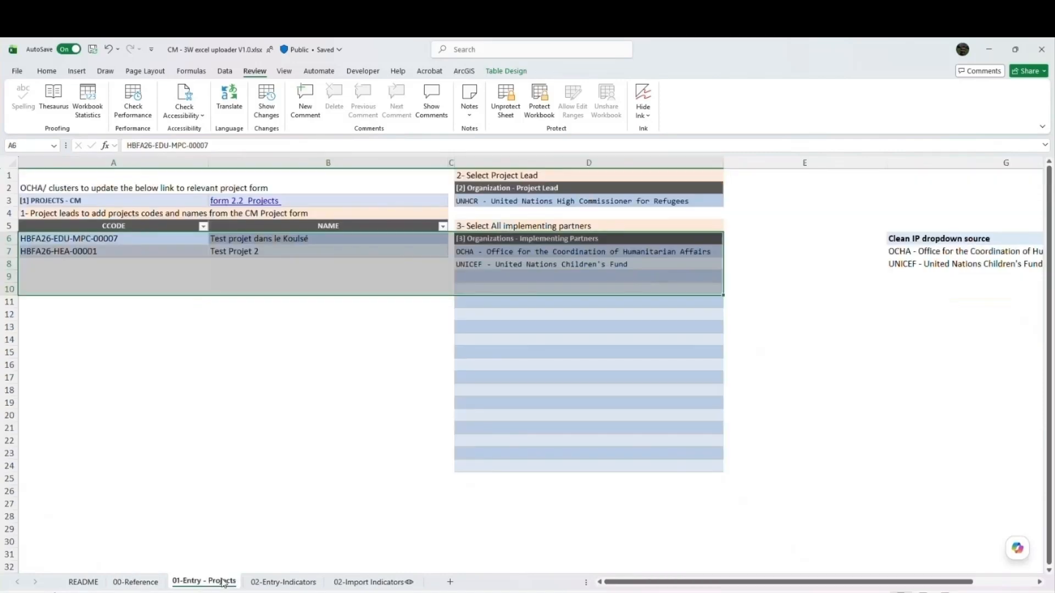
click(264, 584)
click(135, 583)
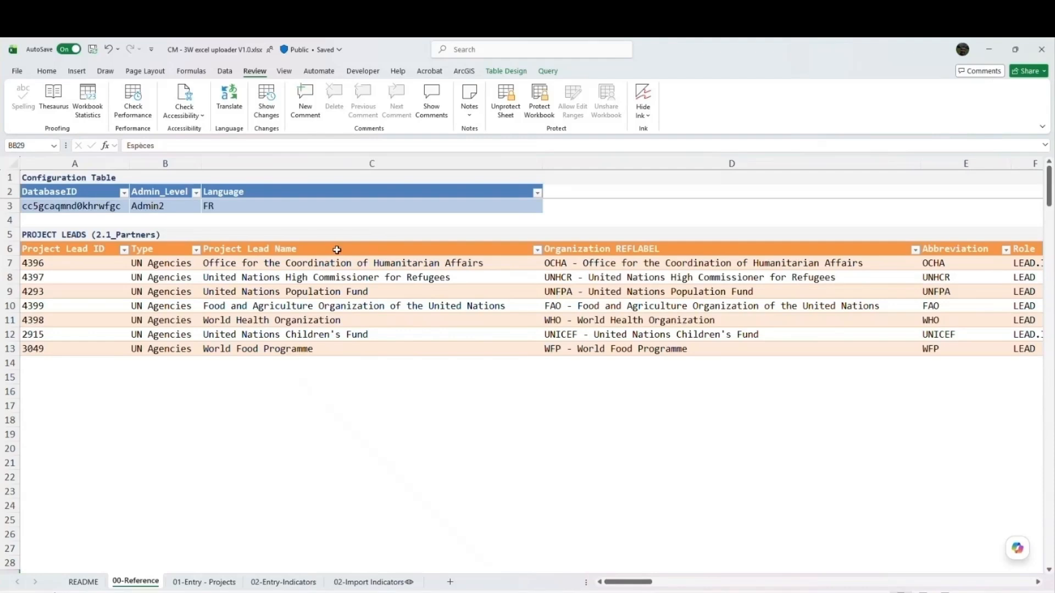
- View the workbook's queries and locate the table loaded by the 1_4_Caseloads query on the 00-Reference sheet
click(390, 289)
click(225, 70)
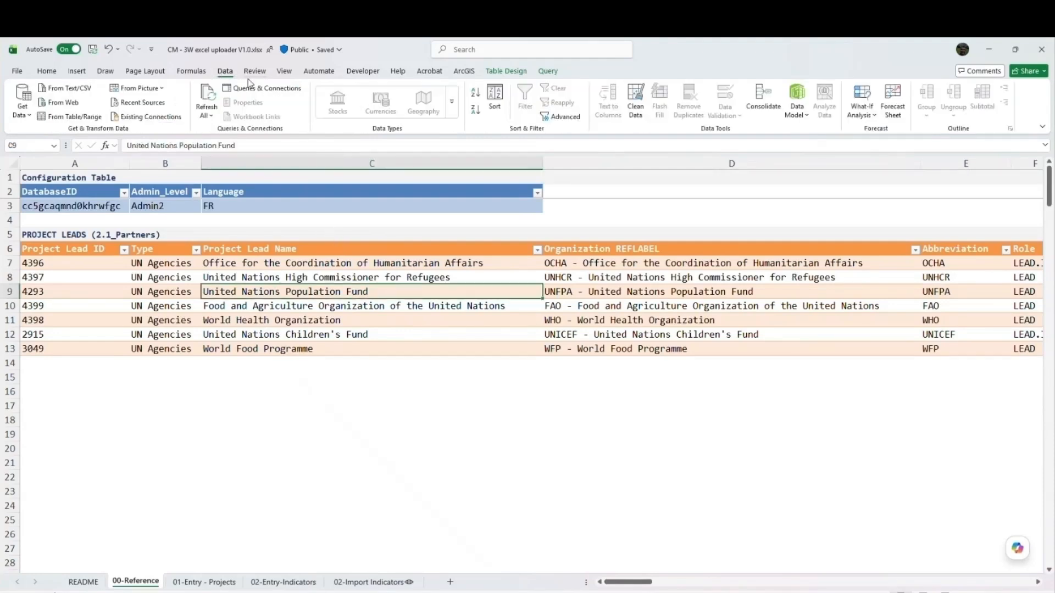
click(262, 88)
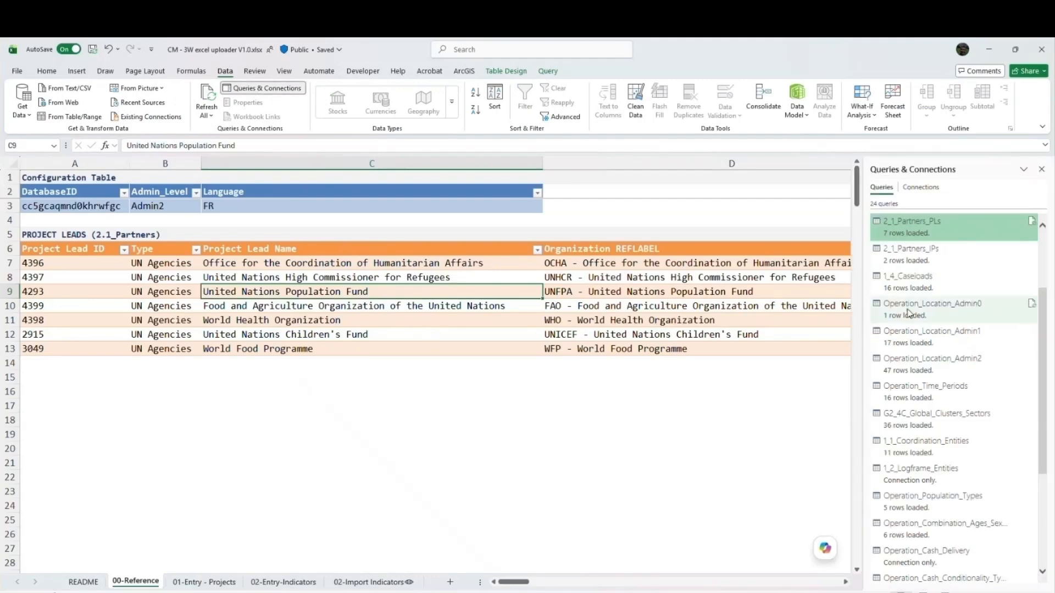
click(929, 308)
click(890, 277)
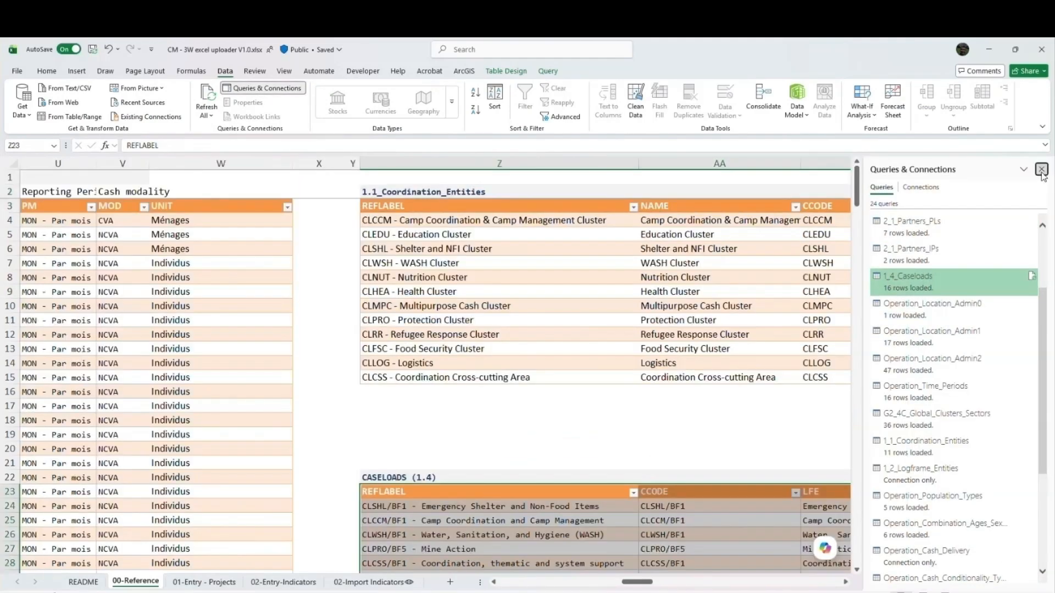
click(1041, 169)
click(593, 320)
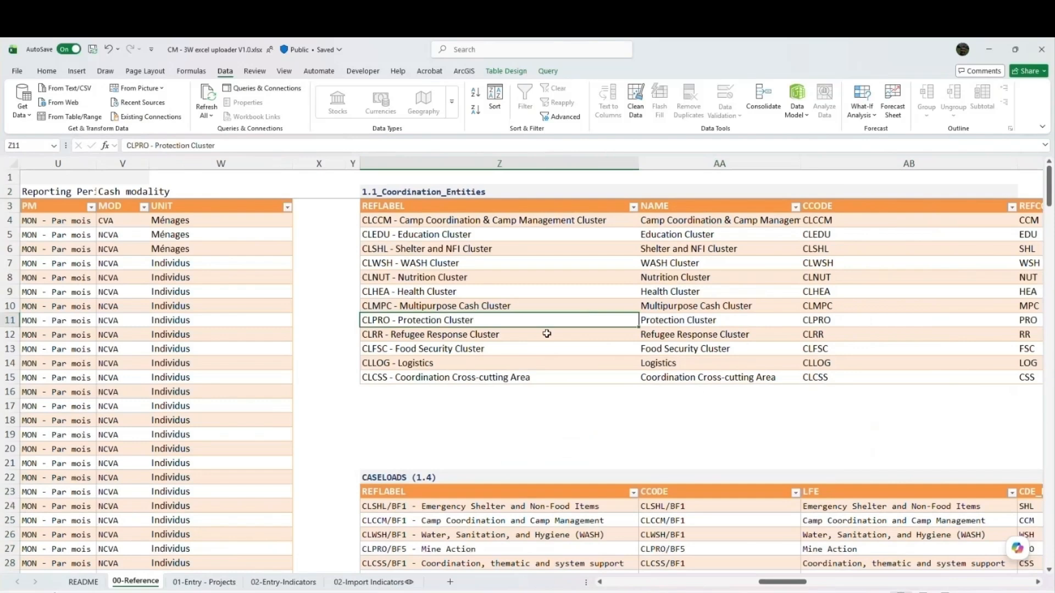
key(alt+Tab)
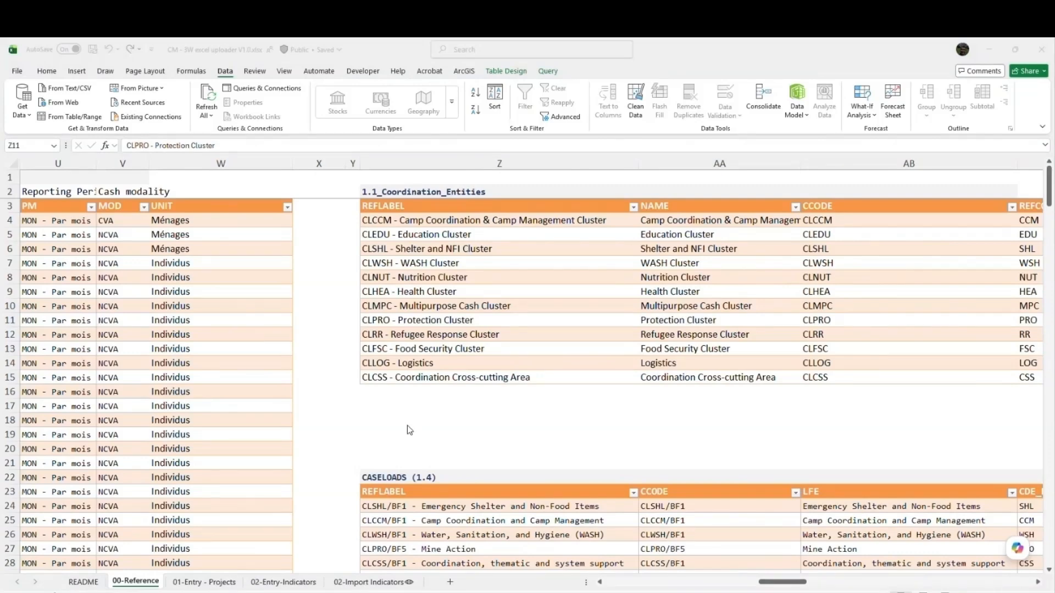
- Check the project codes, project lead and implementing partners on 01-Entry - Projects against the 02-Entry-Indicators sheet
click(204, 582)
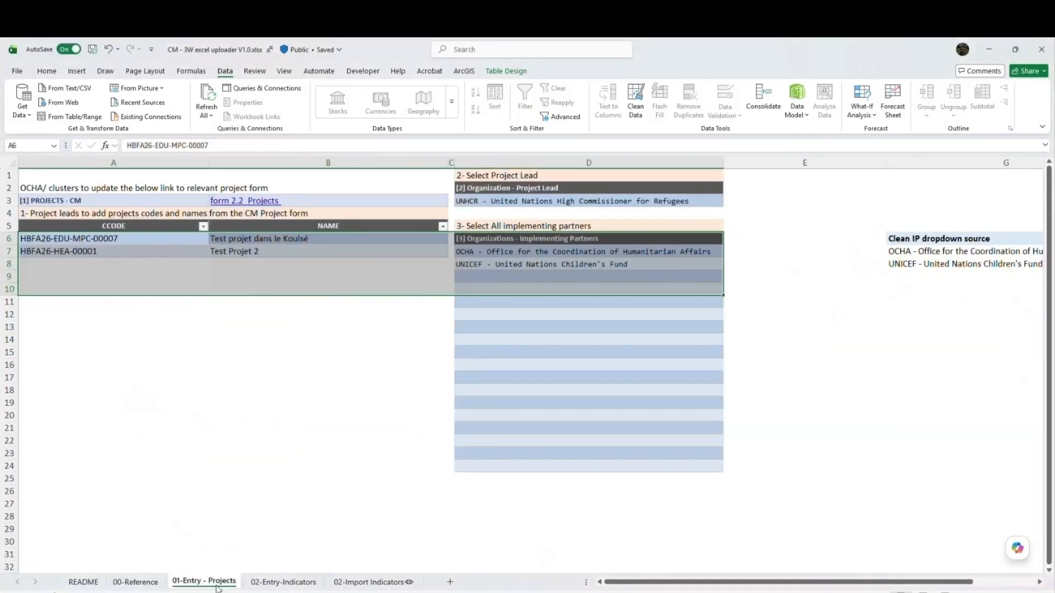
click(283, 582)
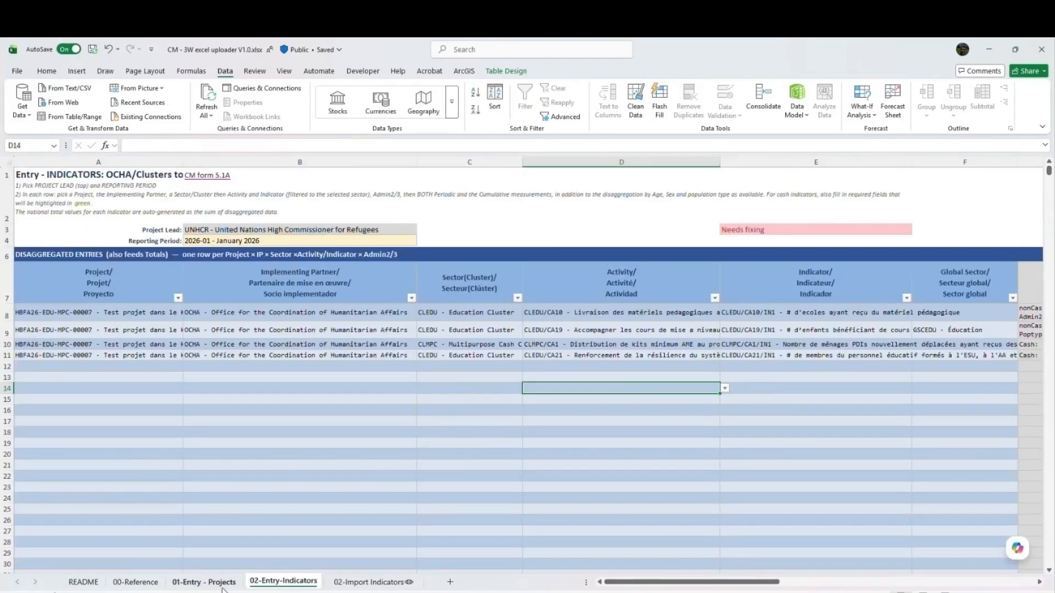
click(204, 582)
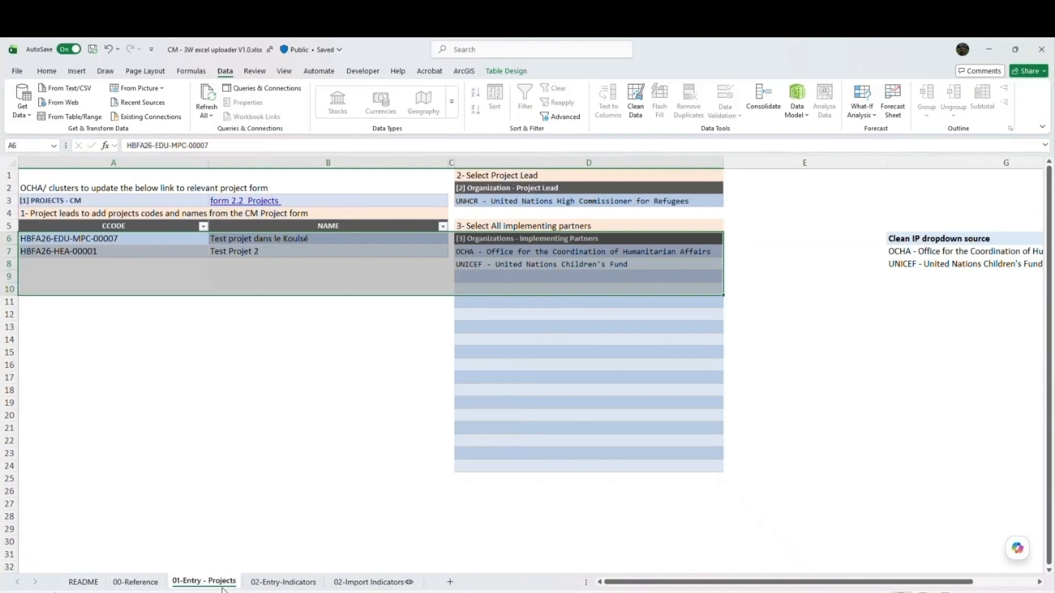
click(283, 582)
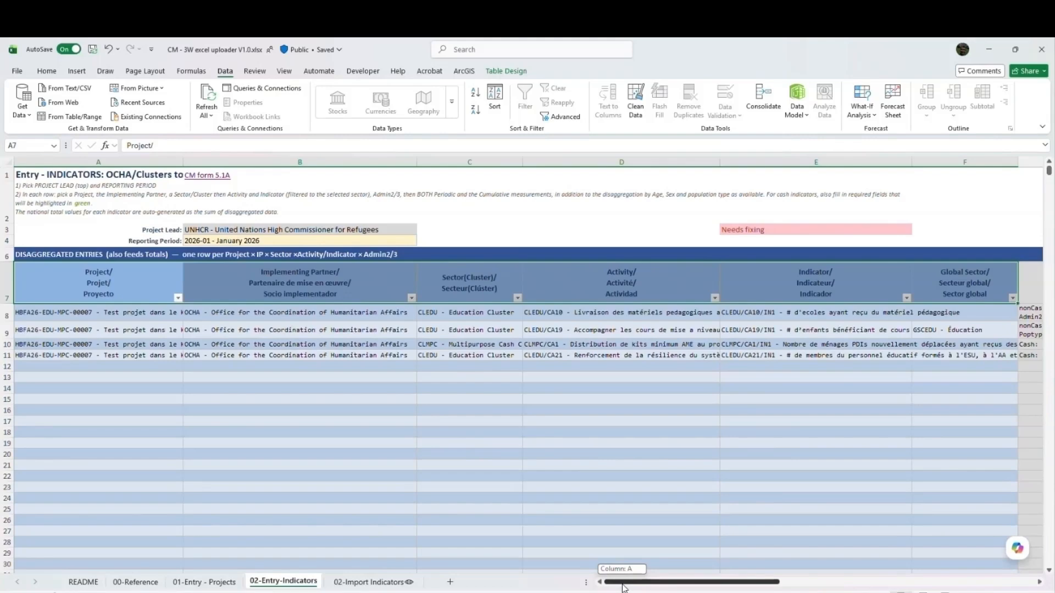
- Examine the Indicator, Global Sector, Required disaggregation, Unit, Admin2 and Admin3 columns on the 02-Entry-Indicators sheet
drag(624, 588, 666, 582)
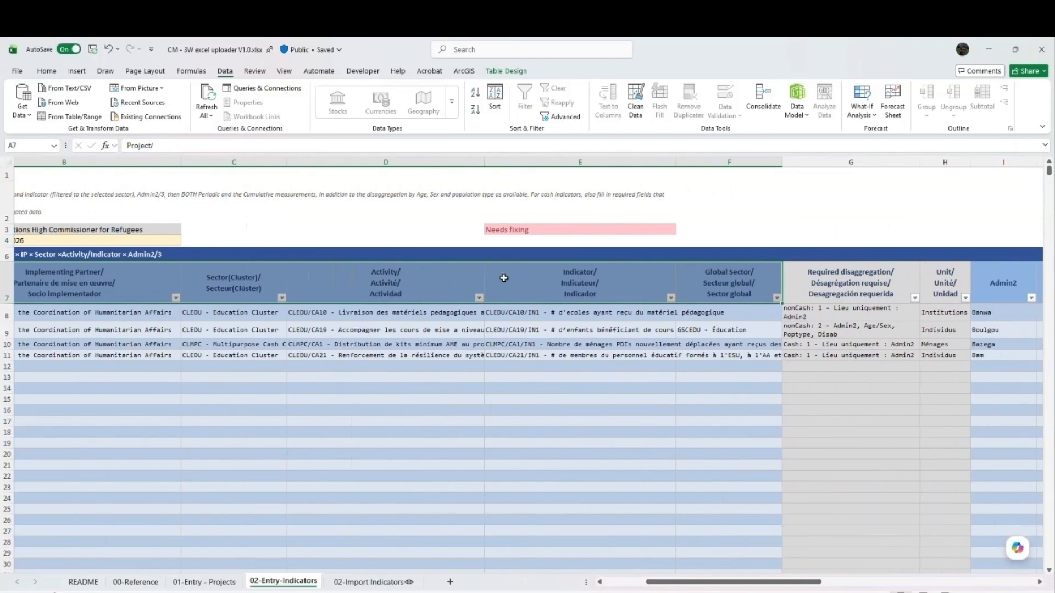
drag(1001, 290, 945, 293)
click(606, 298)
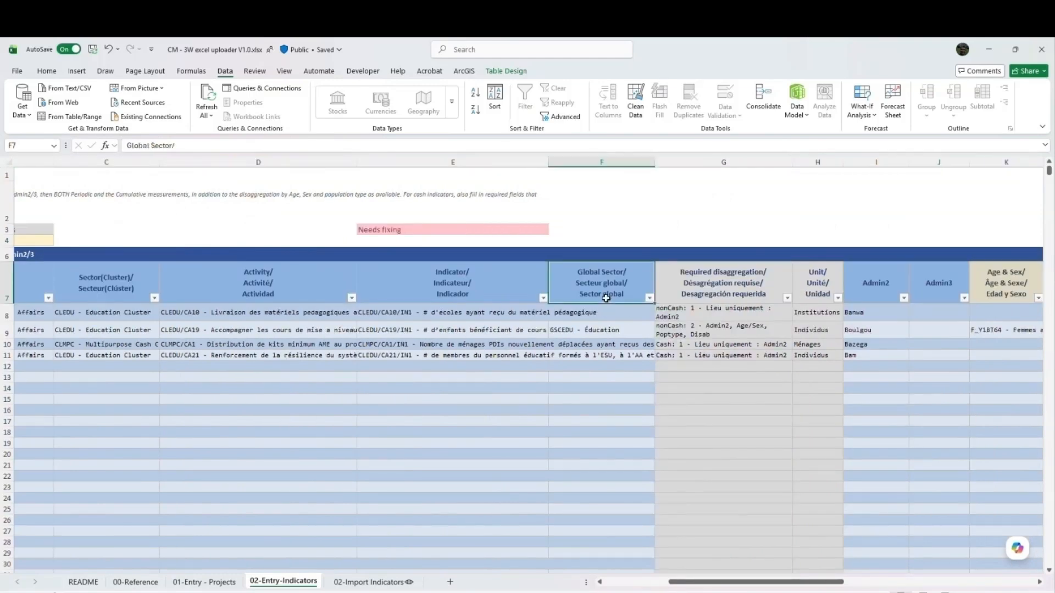
click(869, 288)
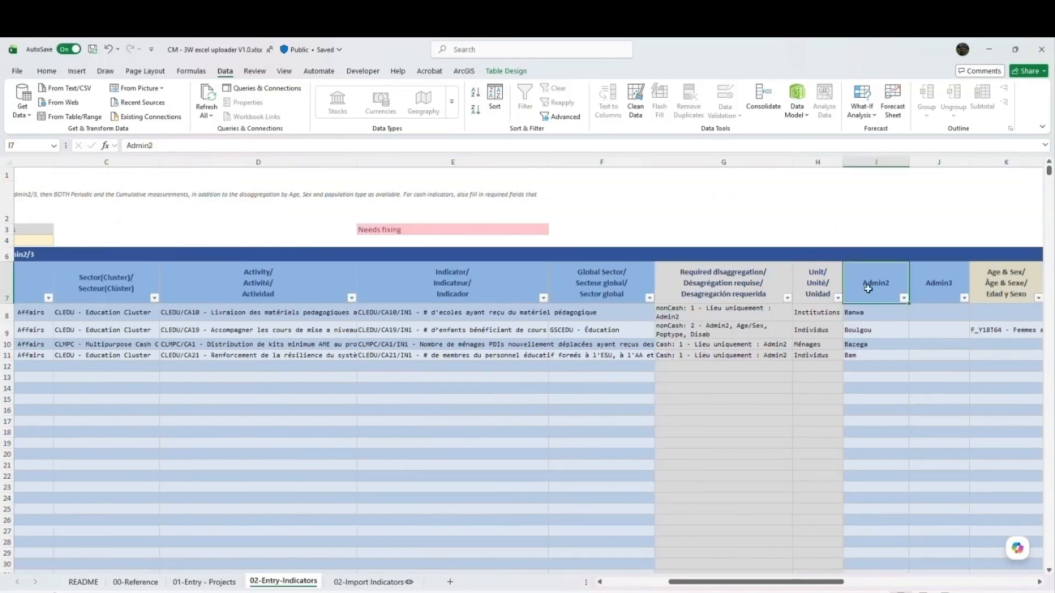
click(928, 284)
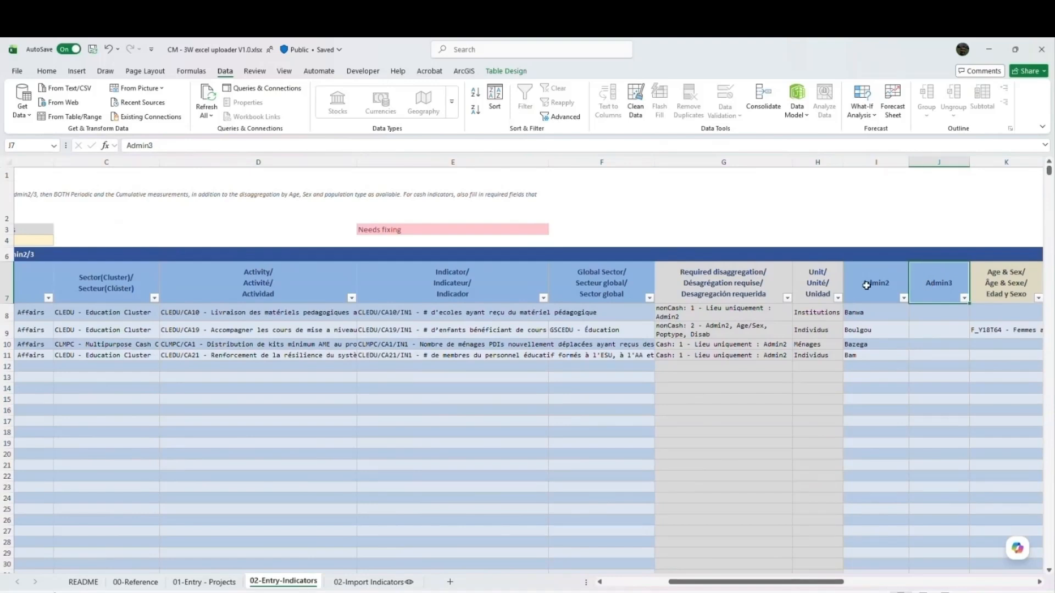
drag(728, 286, 801, 358)
drag(732, 314, 825, 351)
drag(496, 312, 553, 315)
- Examine the Periodic measurement and Cumulative measurement columns at the end of the indicator entry table
drag(742, 582, 933, 587)
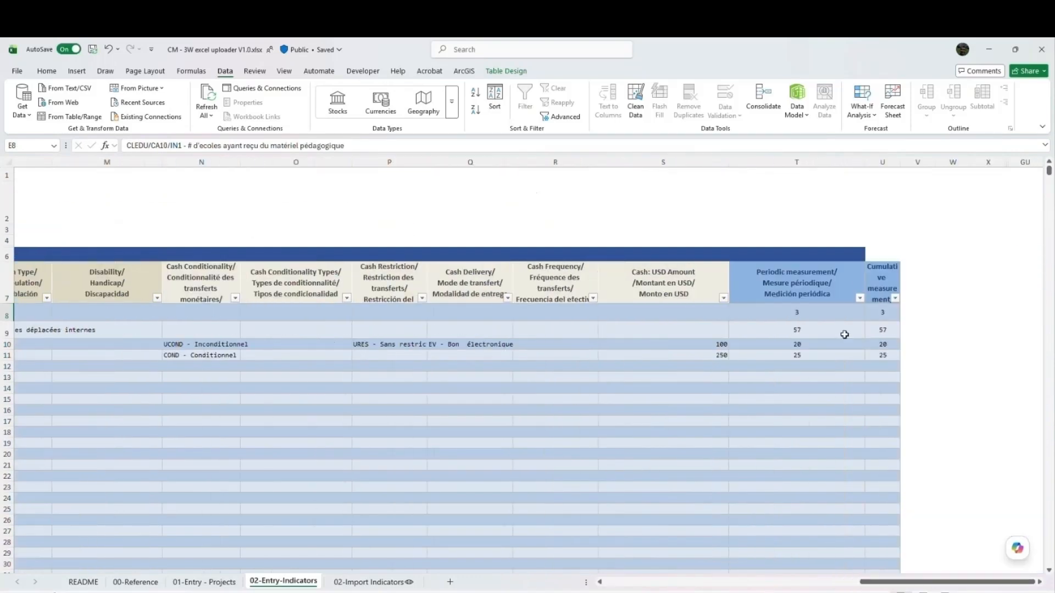
click(879, 282)
drag(893, 162, 939, 163)
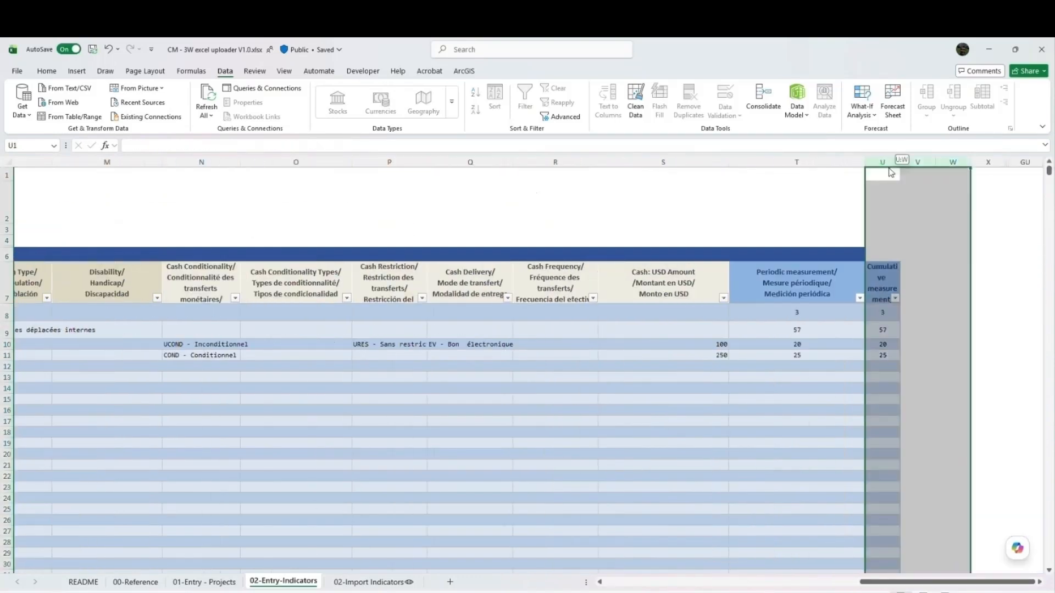
click(814, 300)
click(885, 291)
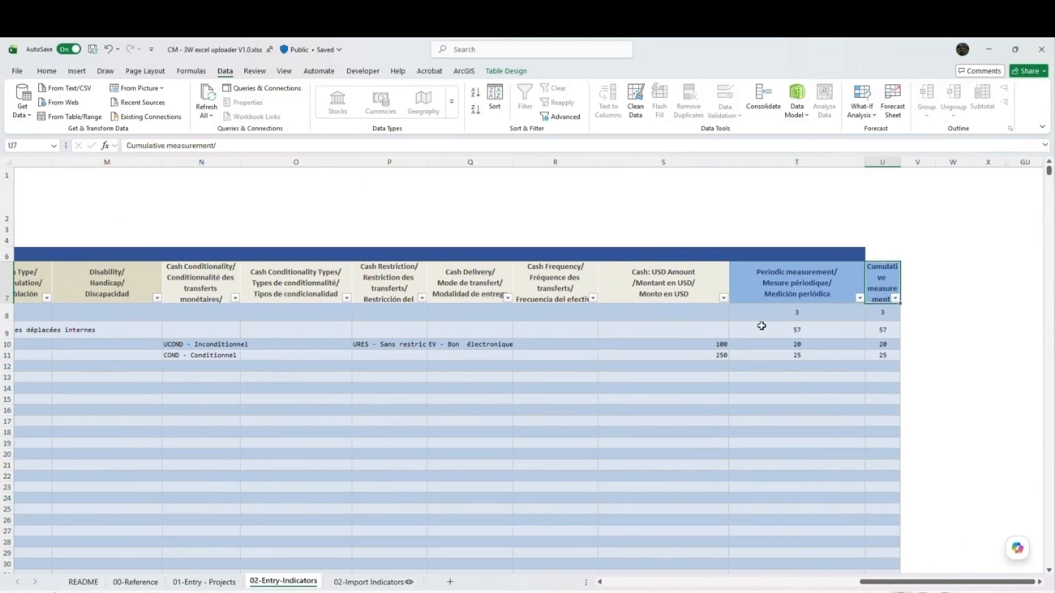
- Compare the Age & Sex, Population Type and Disability columns with the required disaggregation of the filled indicator rows
drag(865, 583, 817, 582)
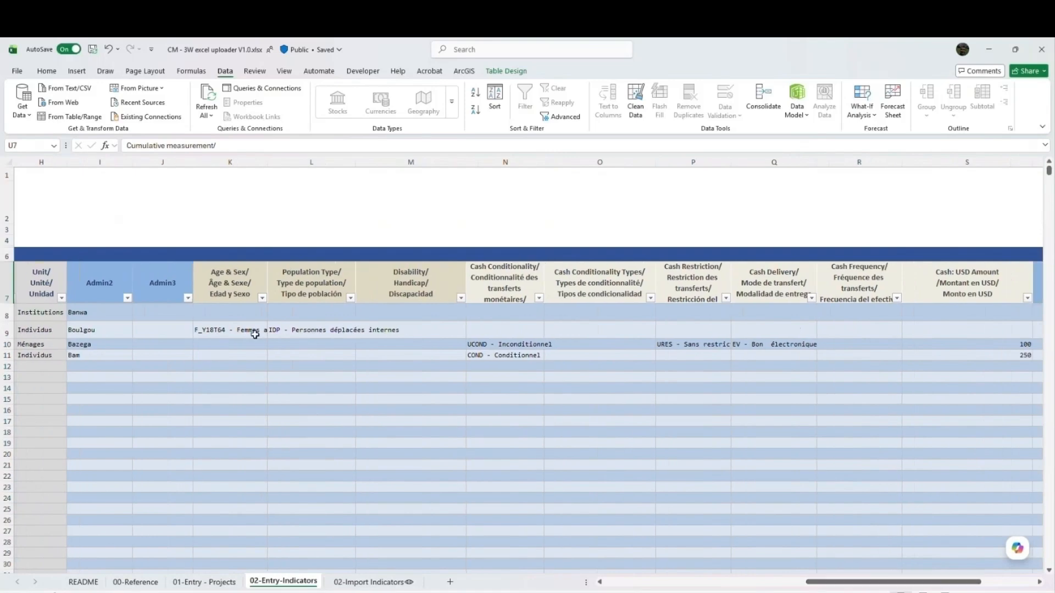
drag(230, 285, 420, 361)
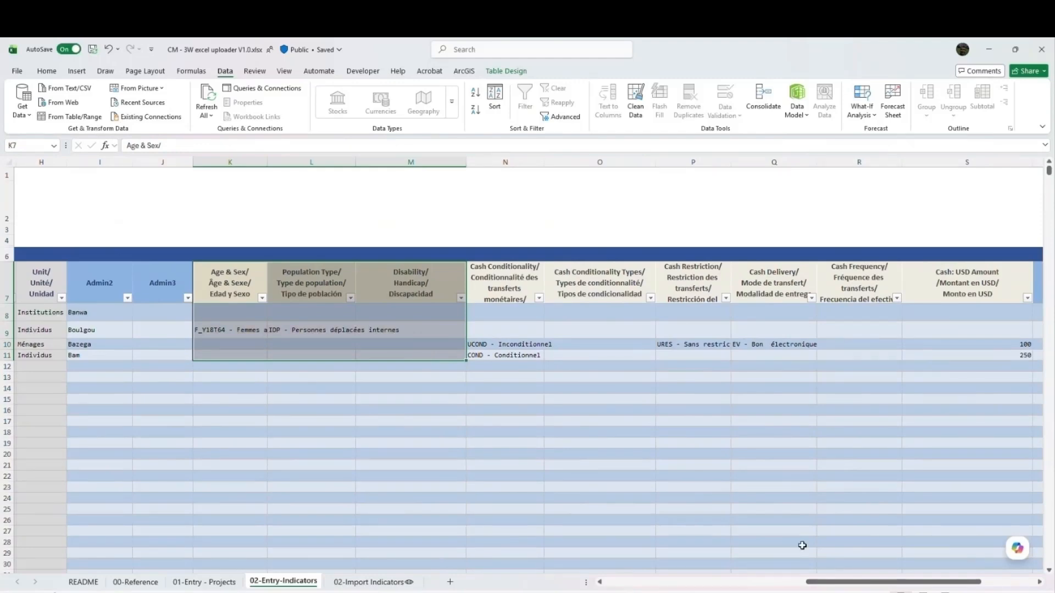
drag(832, 586, 784, 587)
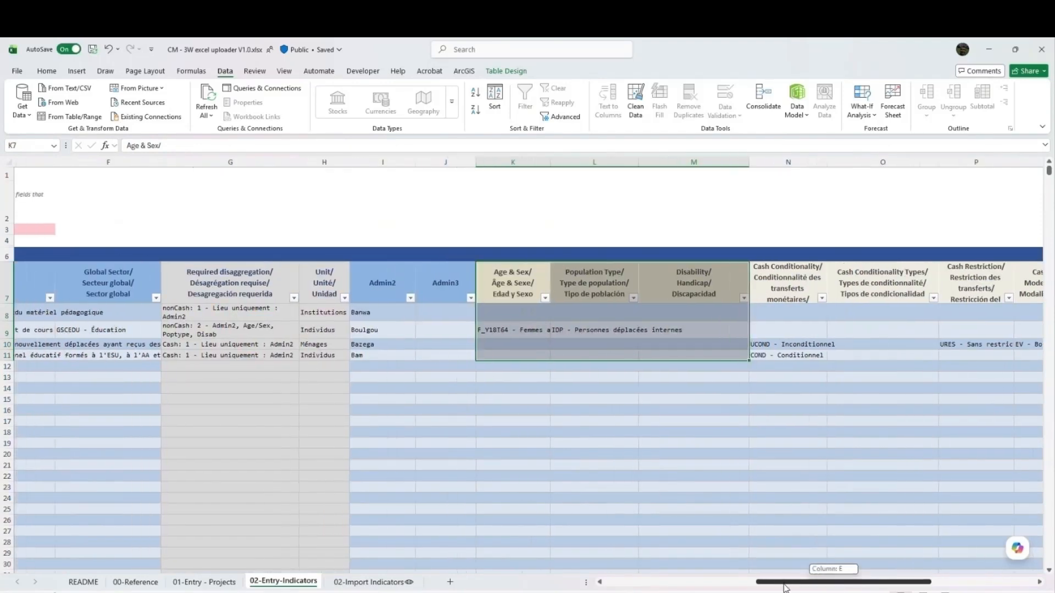
drag(230, 314, 237, 356)
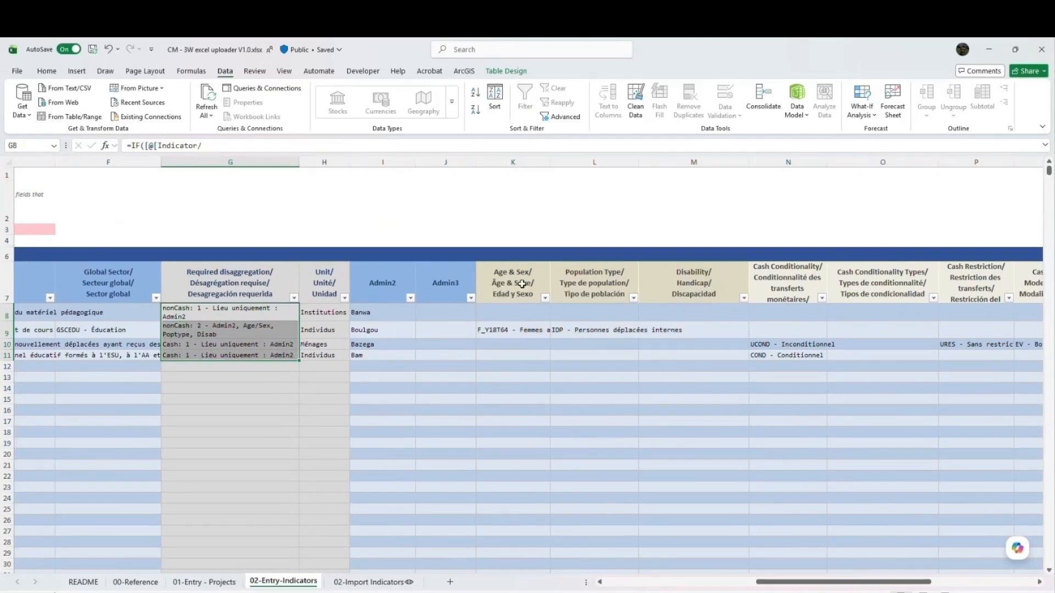
drag(251, 310, 250, 357)
click(248, 327)
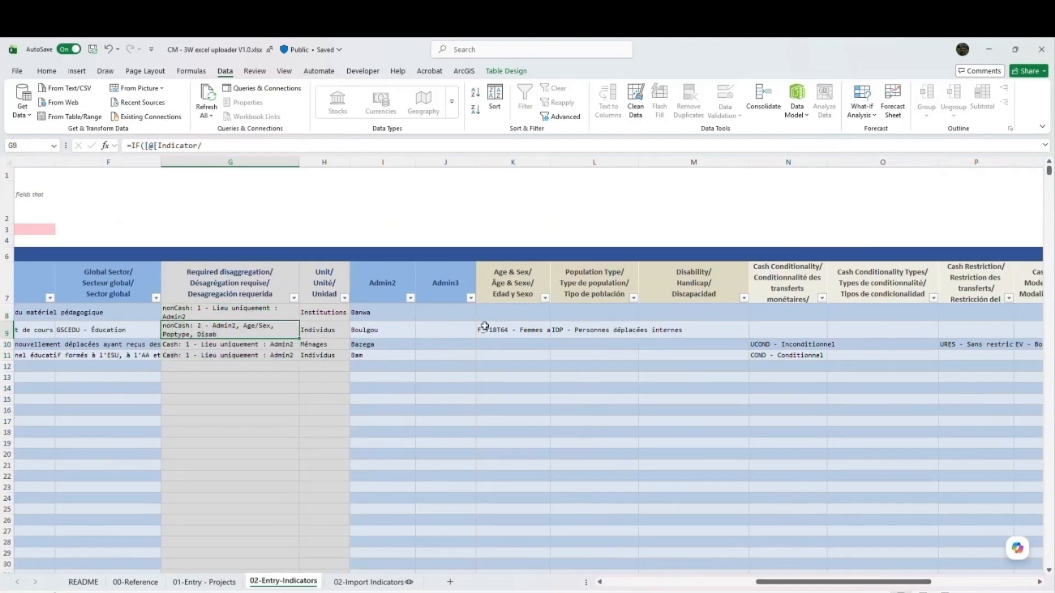
drag(533, 330, 689, 332)
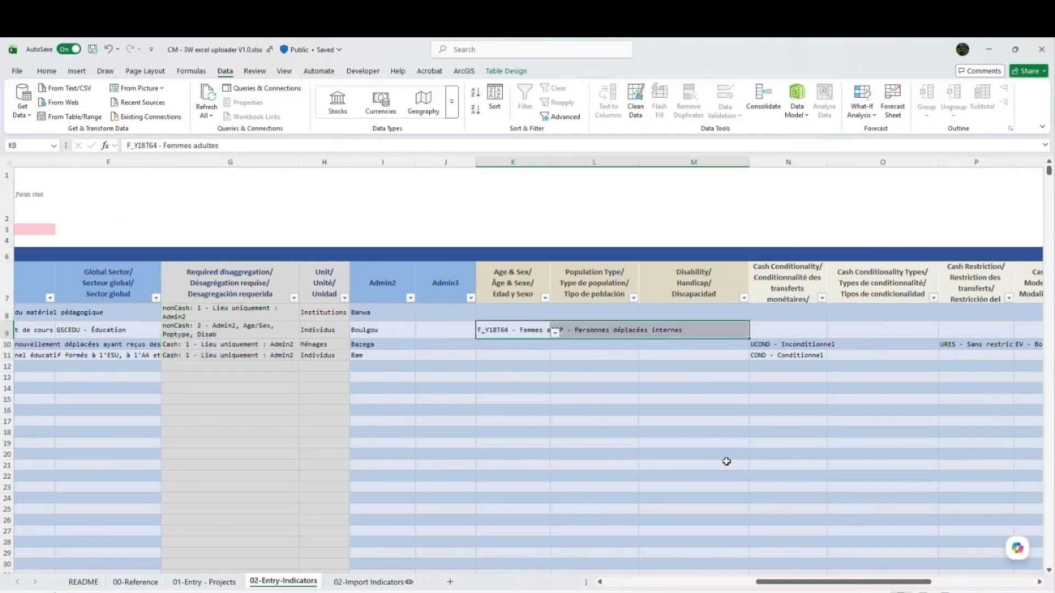
- Examine the cash detail columns from Cash Conditionality onward for the two cash indicator rows, 10 and 11
drag(801, 583, 820, 586)
click(134, 350)
drag(687, 346, 1021, 356)
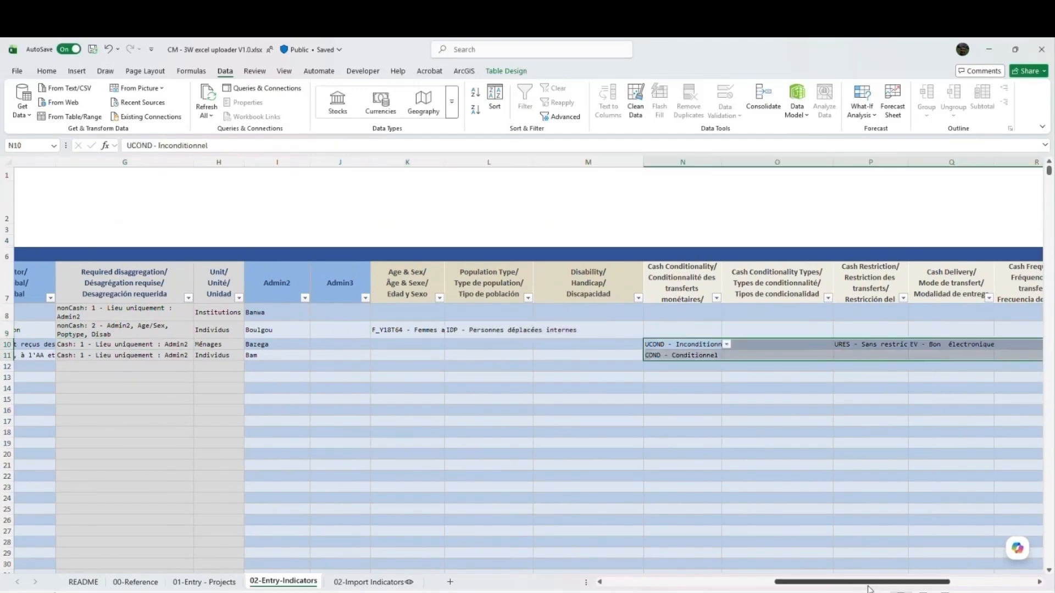
drag(862, 584, 753, 591)
drag(750, 591, 737, 590)
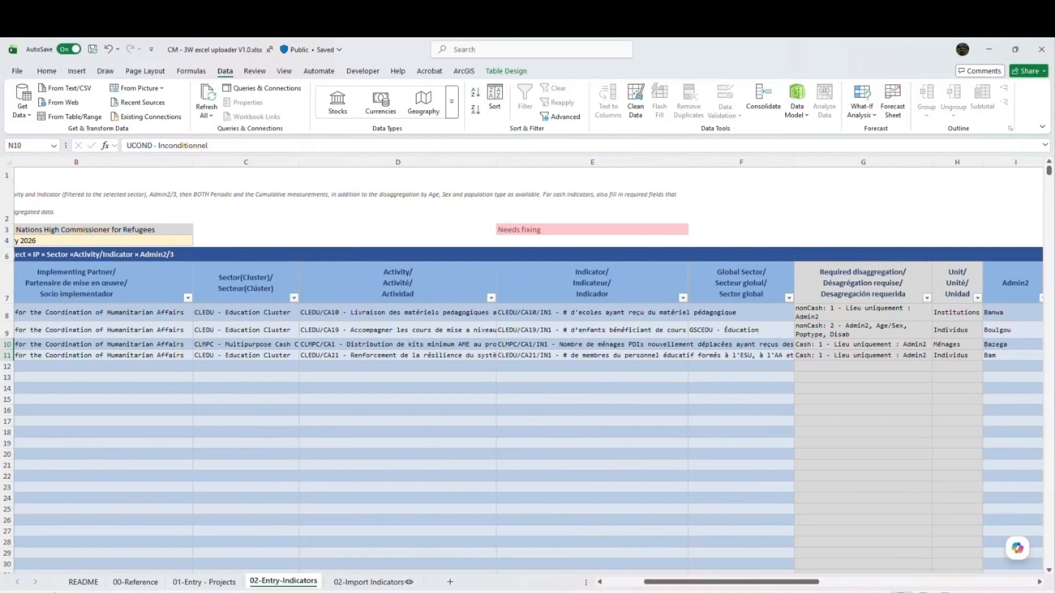
- Review the Period through Disability Reference Code columns of the prepared rows on 02-Import Indicators, and return to the README sheet
click(379, 583)
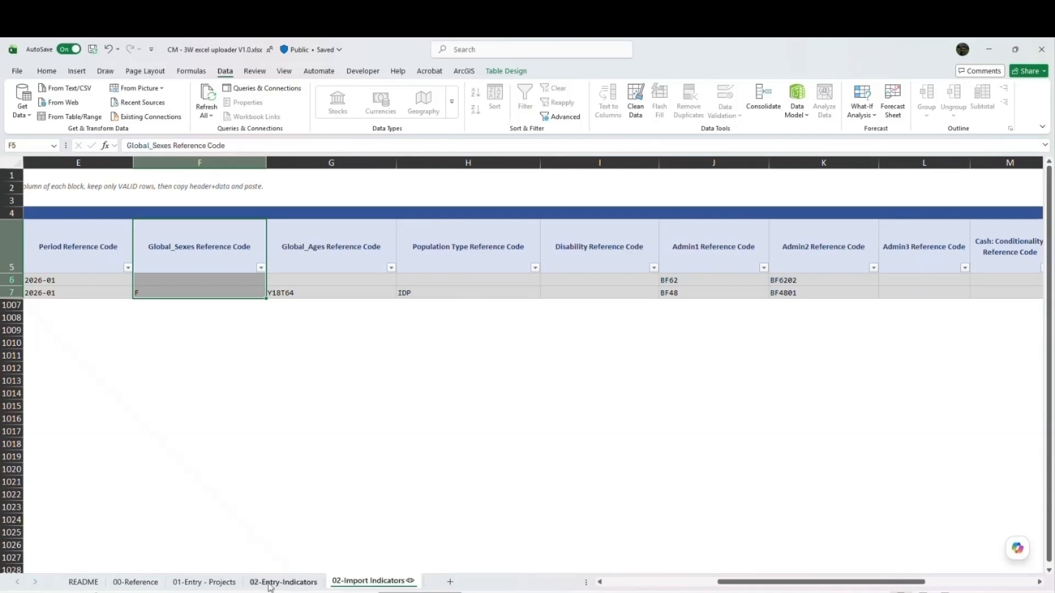
click(205, 582)
click(260, 582)
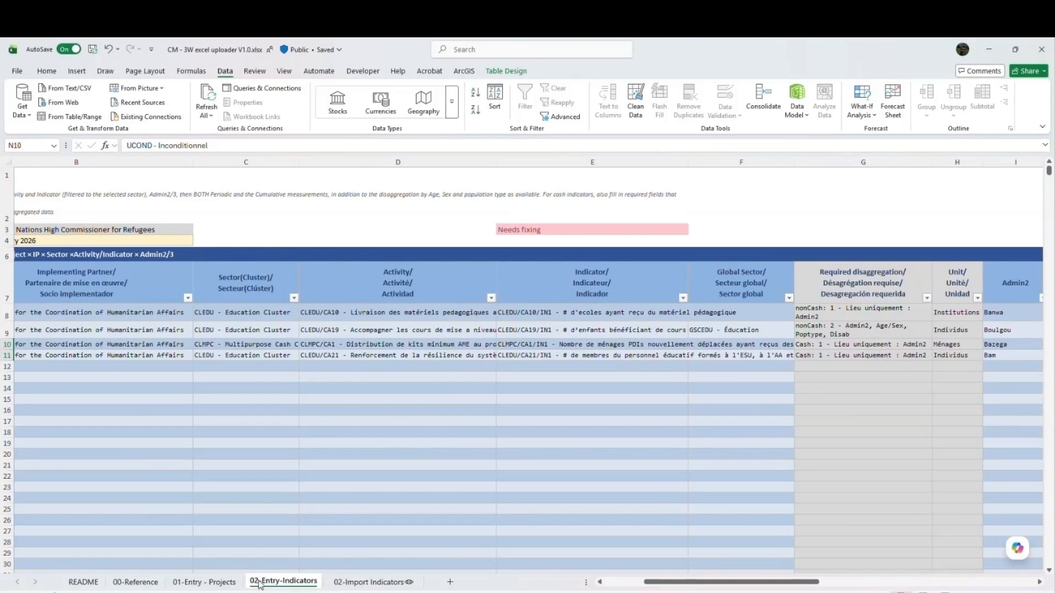
click(368, 581)
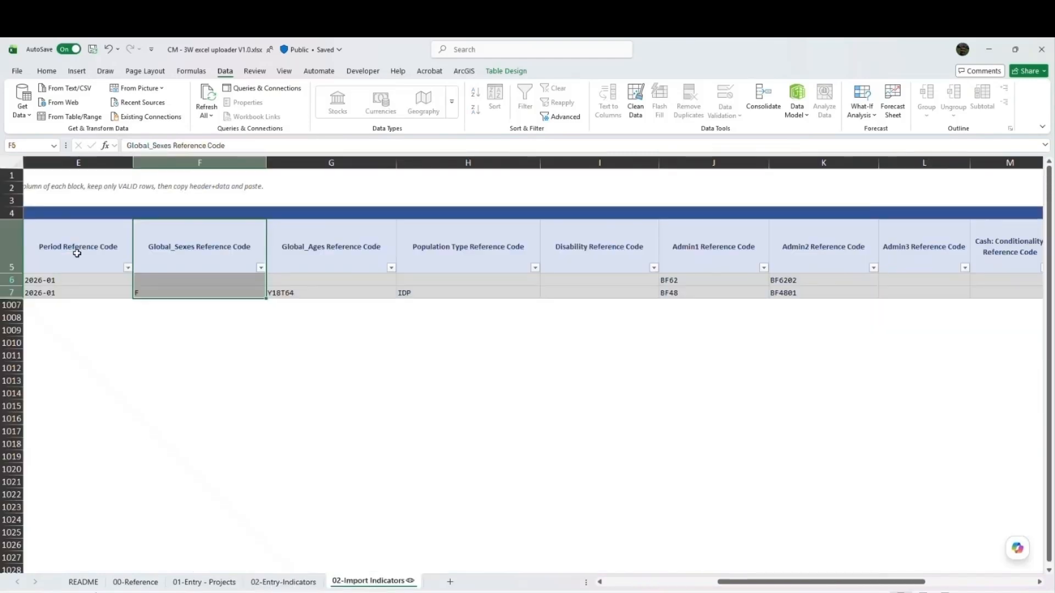
drag(77, 253, 571, 290)
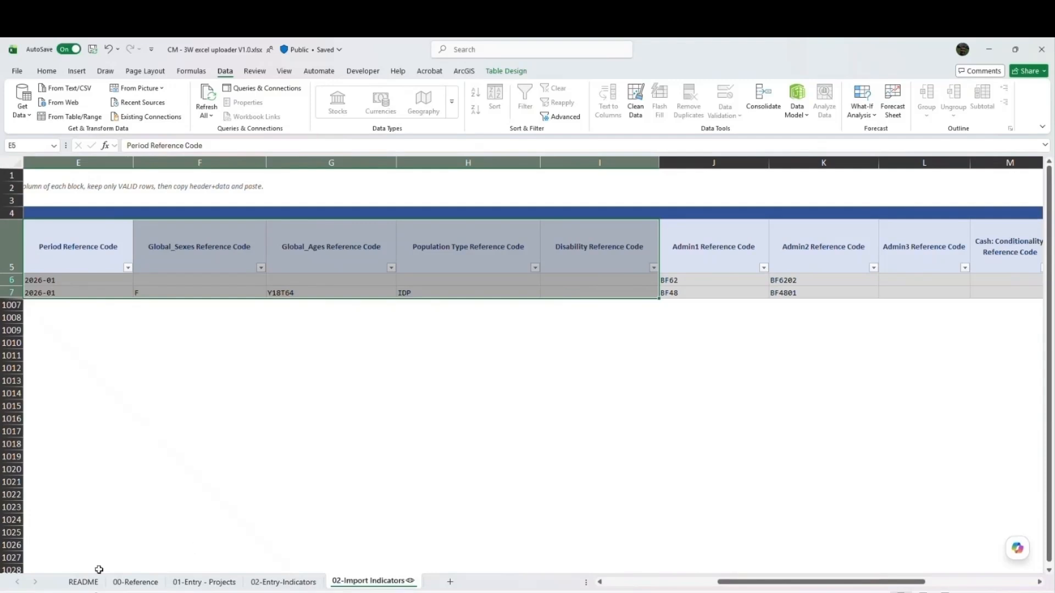
click(82, 582)
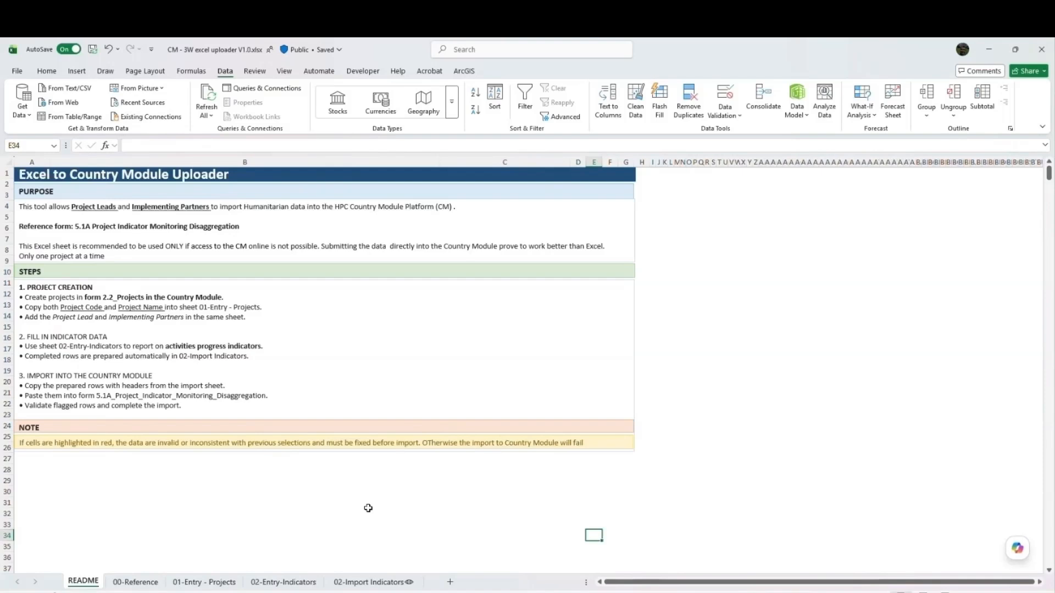
- Examine the DatabaseID, Admin_Level and Language settings in the Configuration Table on 00-Reference, along with the Project Leads table
click(135, 582)
scroll(201, 356, left, 10)
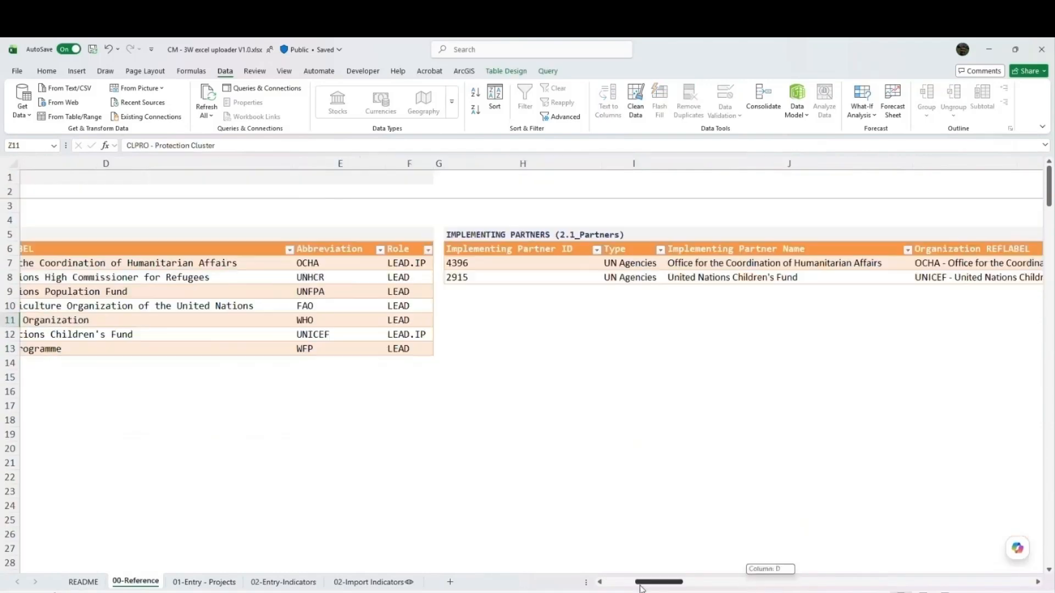
click(100, 200)
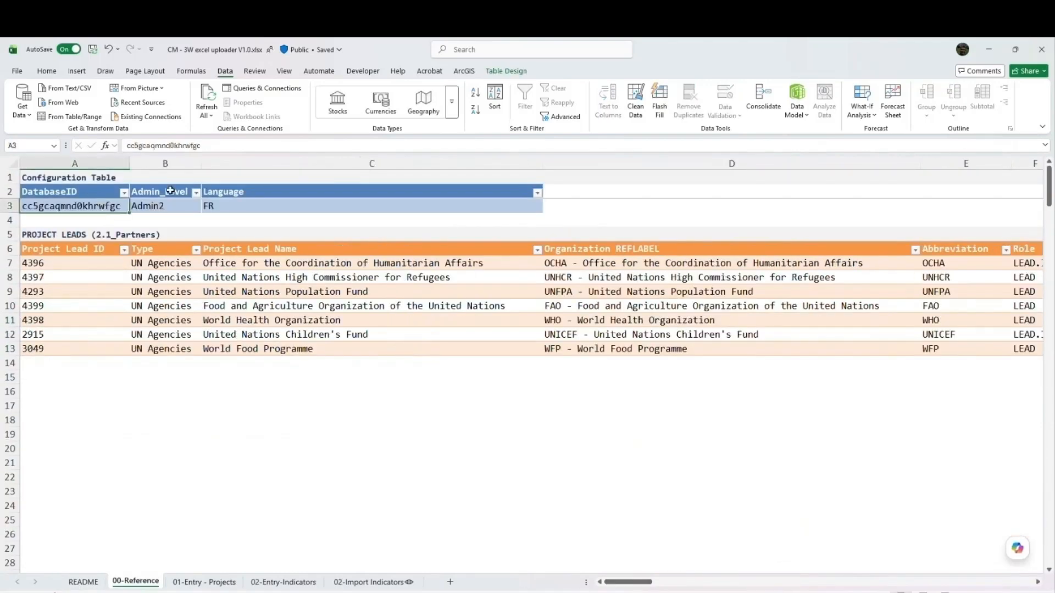
drag(166, 190, 169, 212)
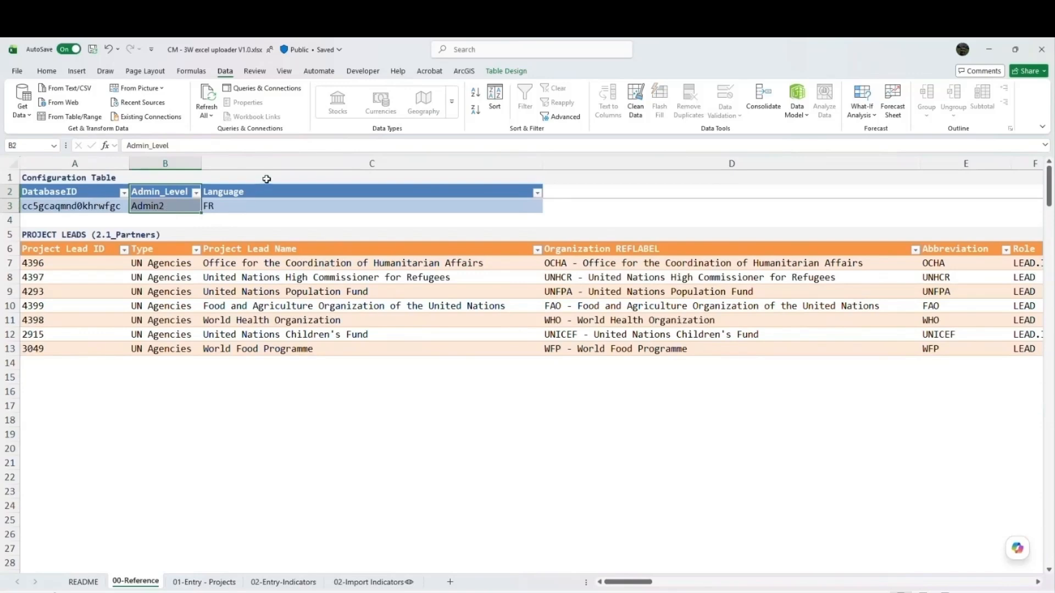
drag(266, 179, 267, 202)
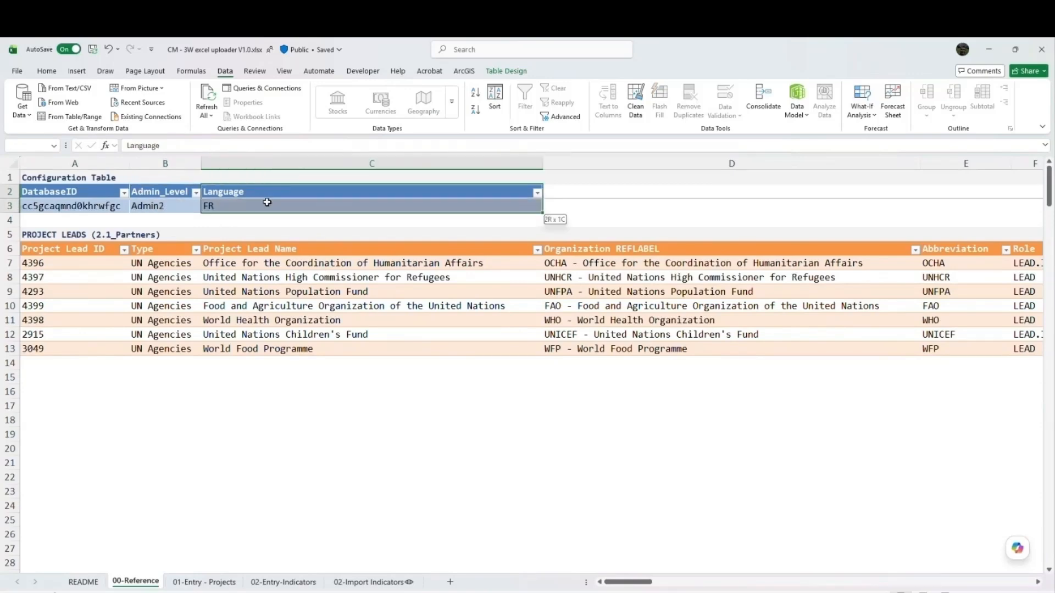
drag(267, 202, 267, 203)
click(419, 324)
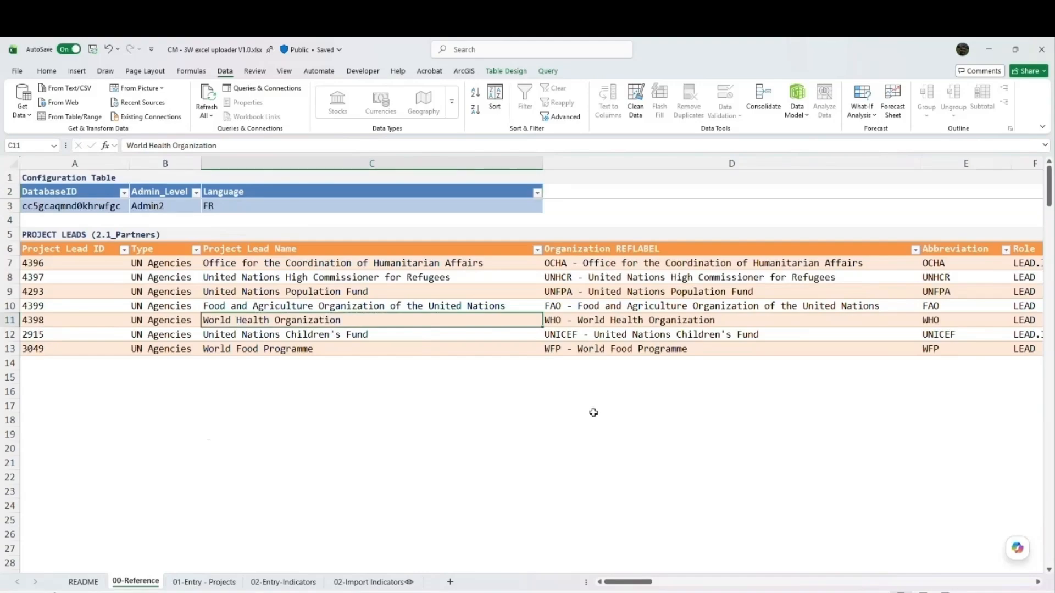
drag(630, 583, 477, 579)
key(alt+Tab)
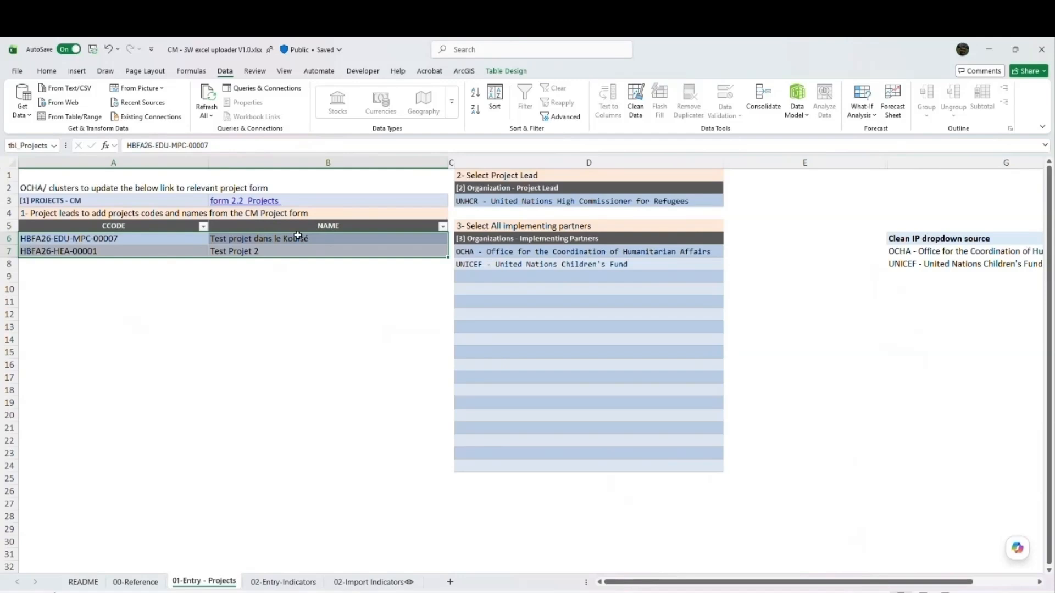
- Review the project form link, project codes and names, Project Lead and implementing partners on 01-Entry - Projects
click(139, 202)
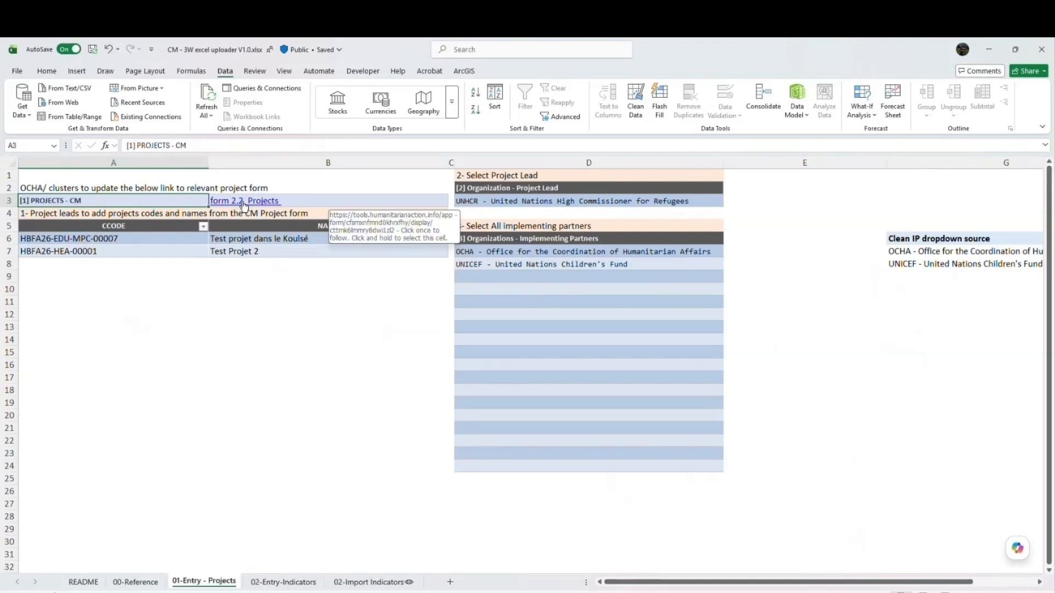
drag(168, 241, 233, 252)
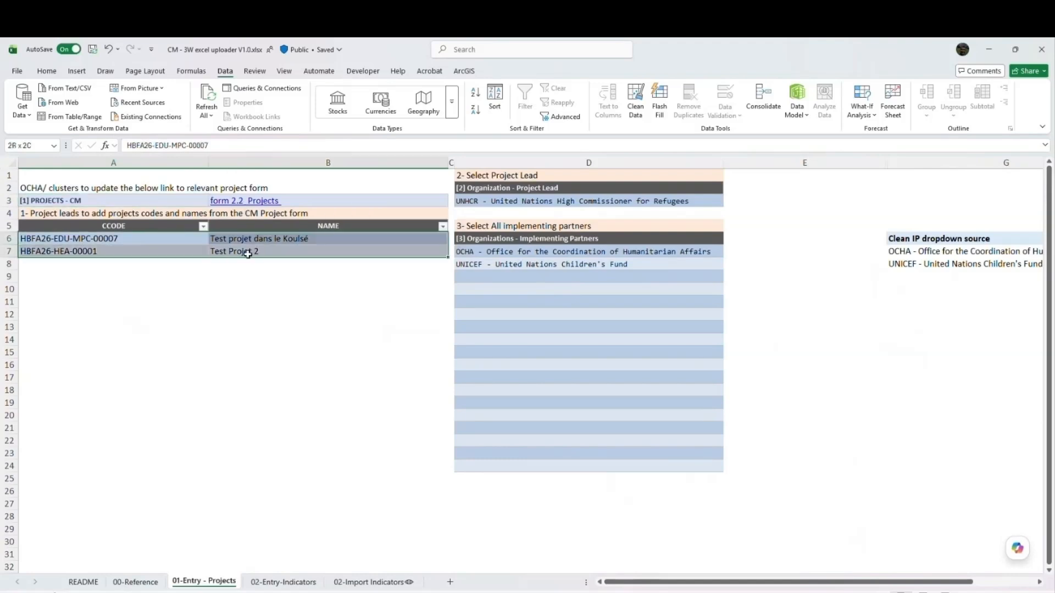
click(484, 200)
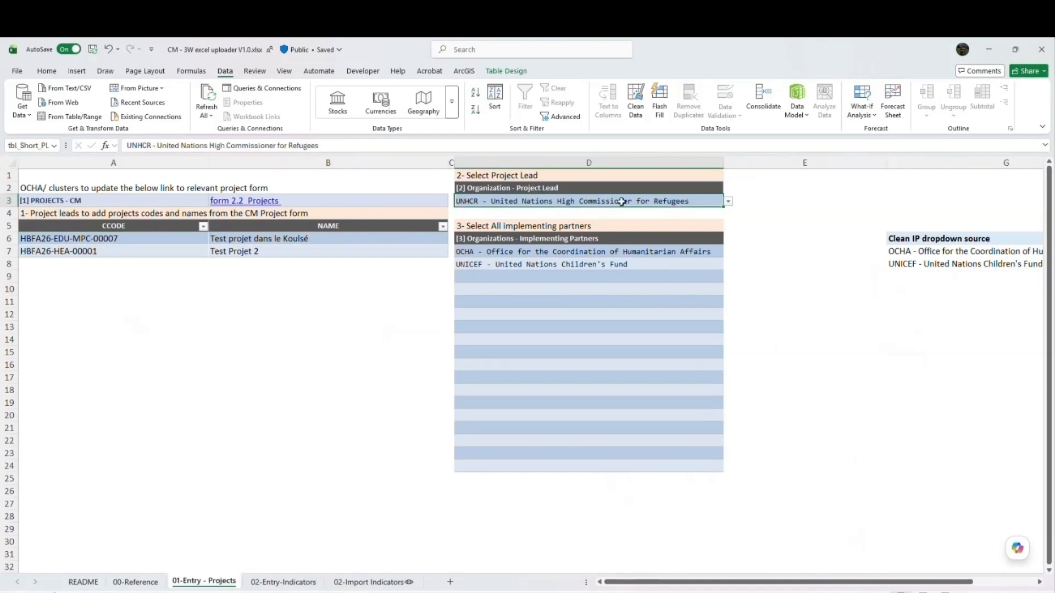
drag(570, 264, 569, 282)
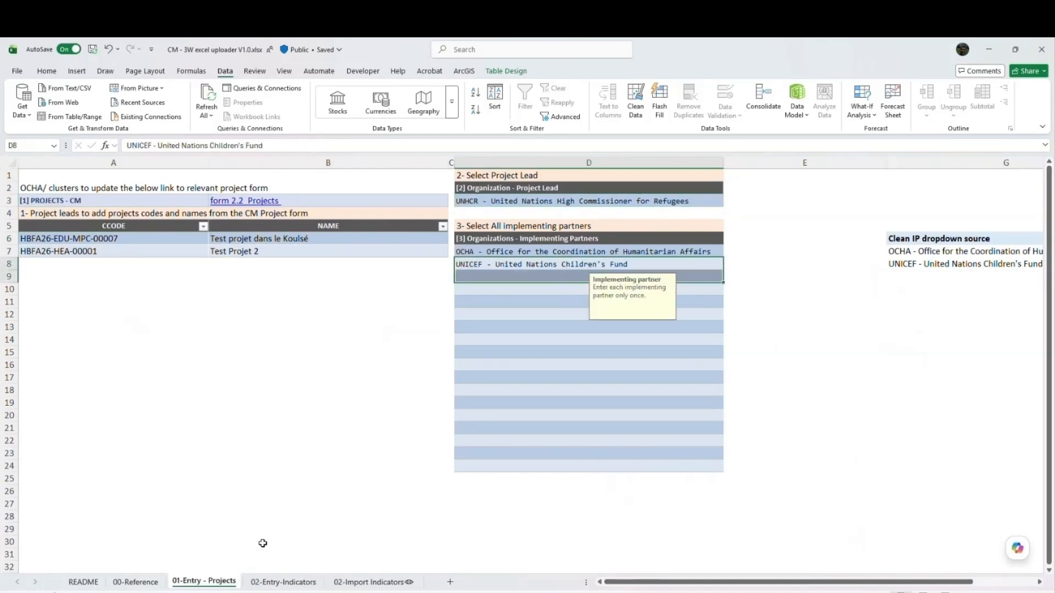
click(272, 583)
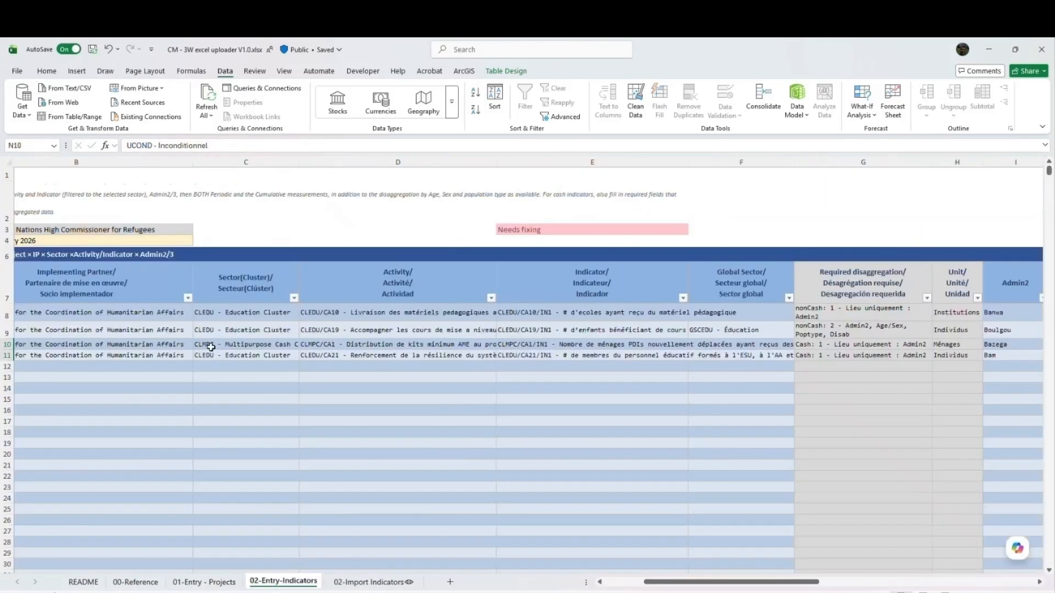
click(204, 584)
key(alt+Tab)
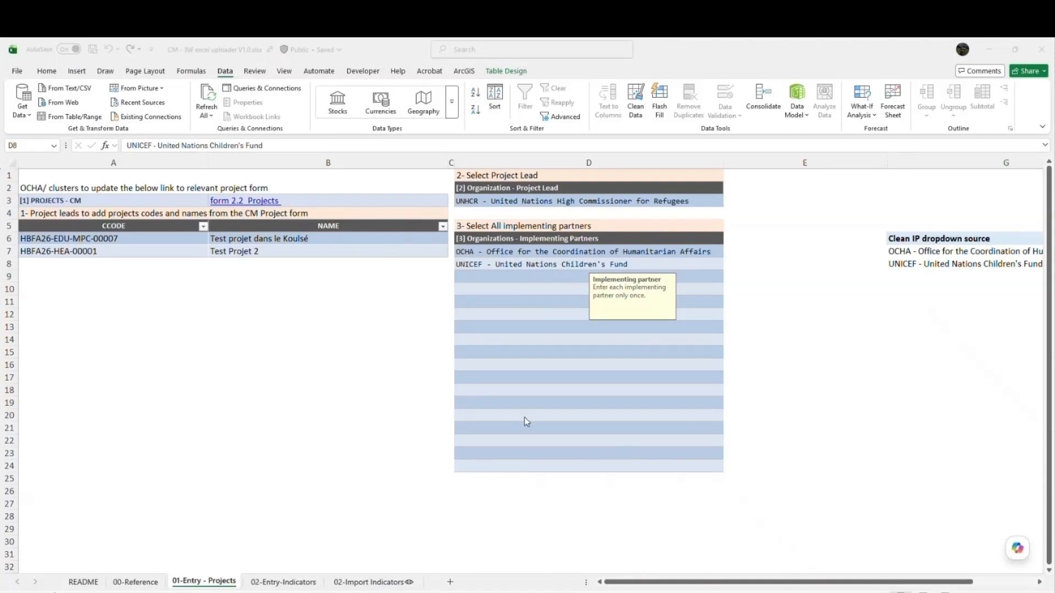
click(278, 588)
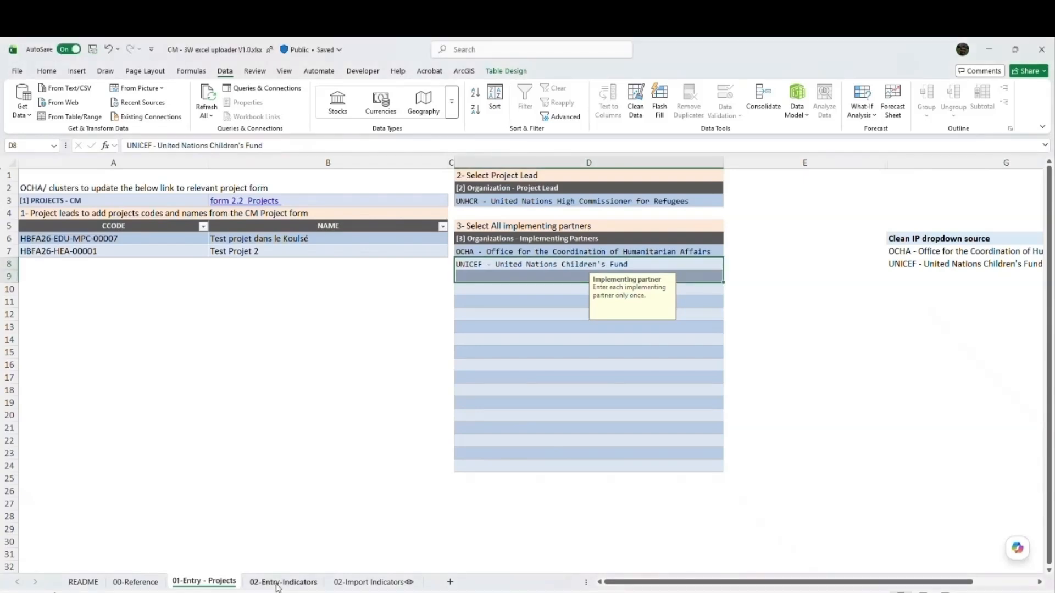
click(362, 586)
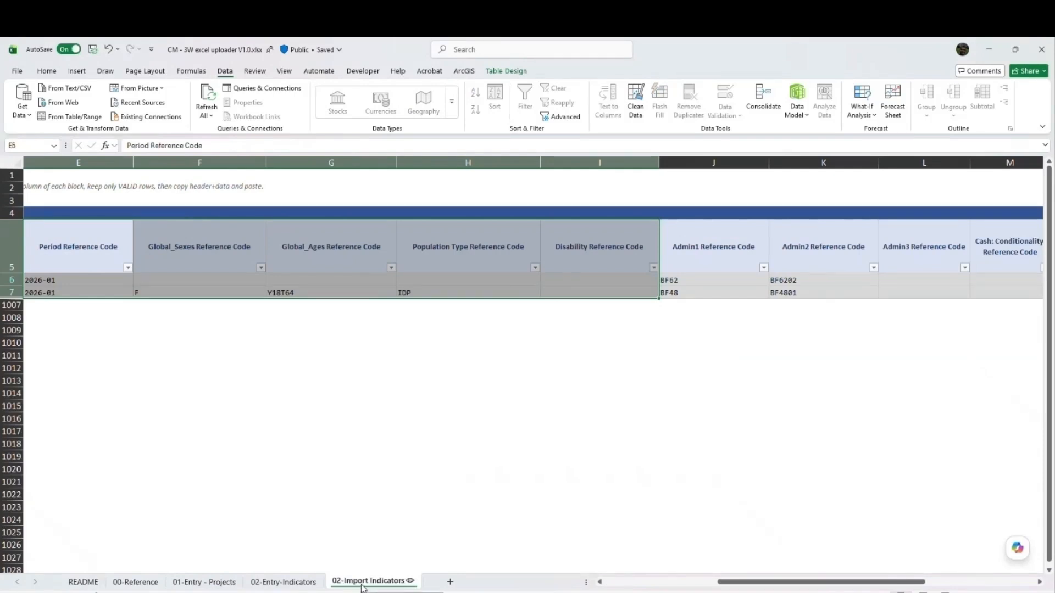
click(116, 583)
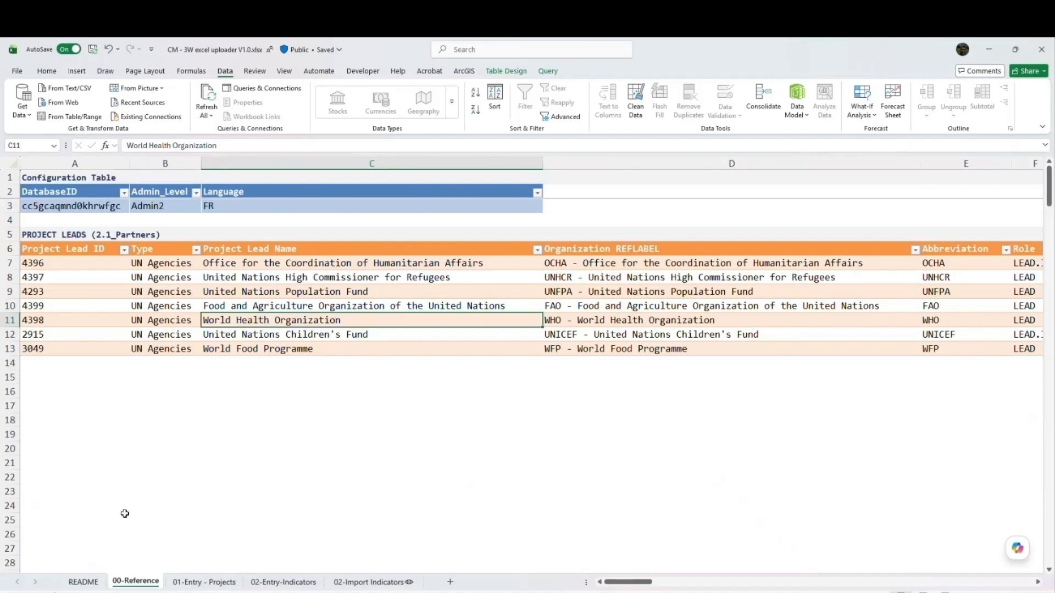
- Return to 01-Entry - Projects and select the codes and names of both listed projects for review
click(214, 583)
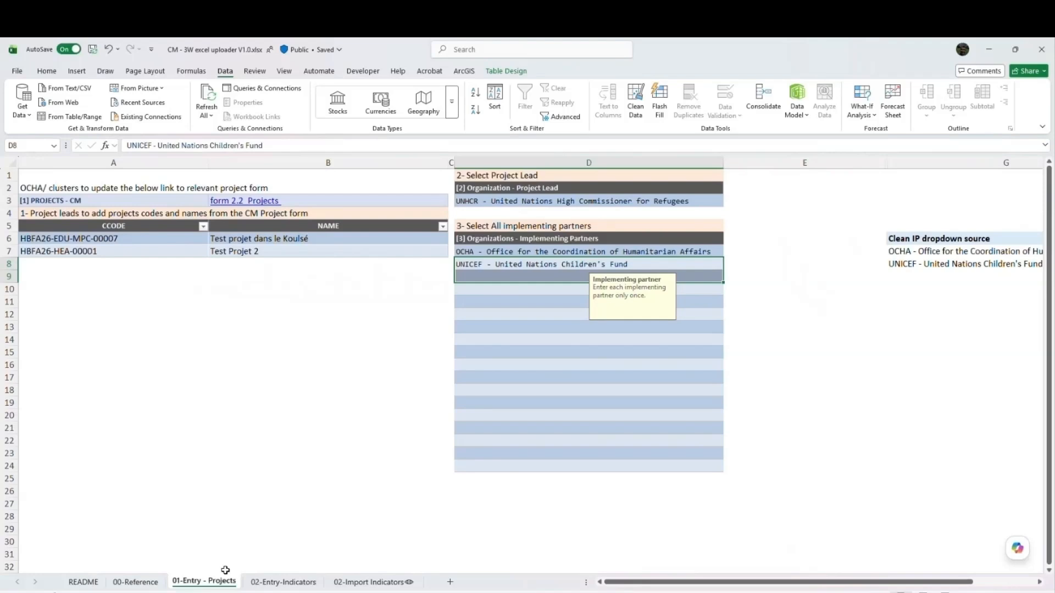
click(190, 242)
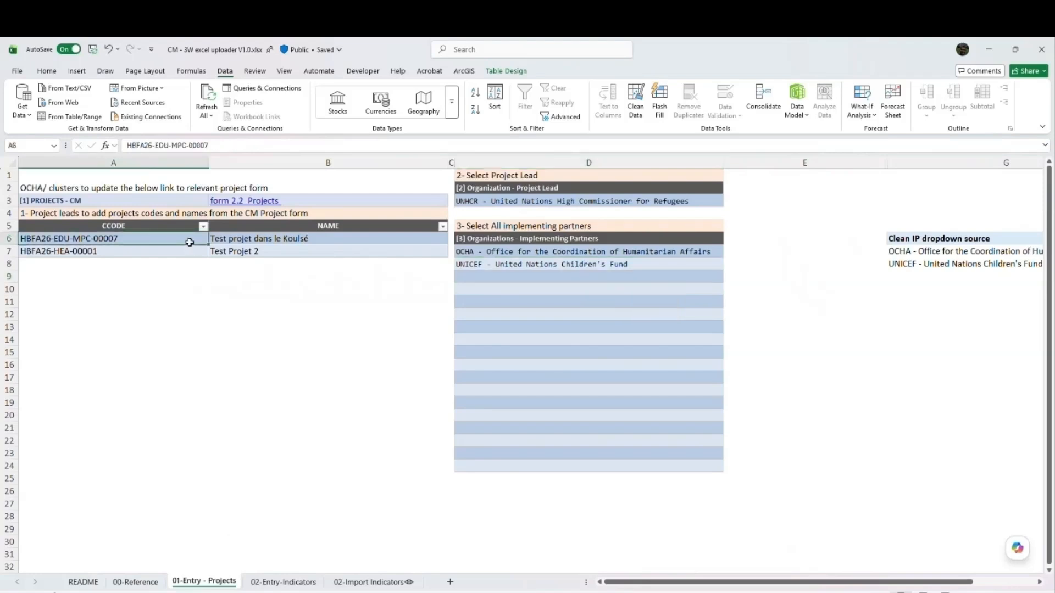
drag(190, 243, 305, 256)
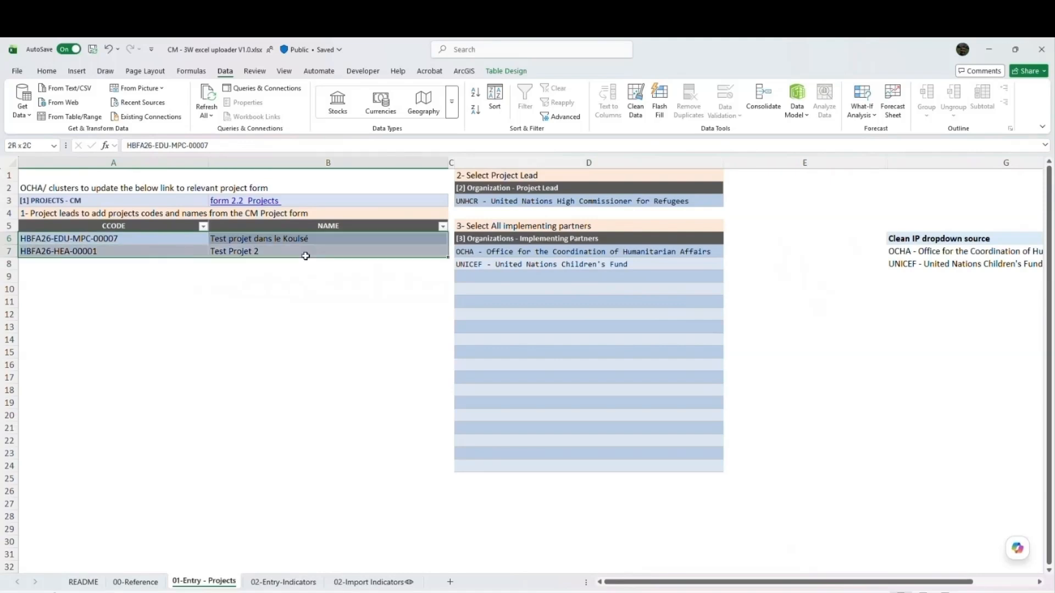
drag(305, 256, 306, 256)
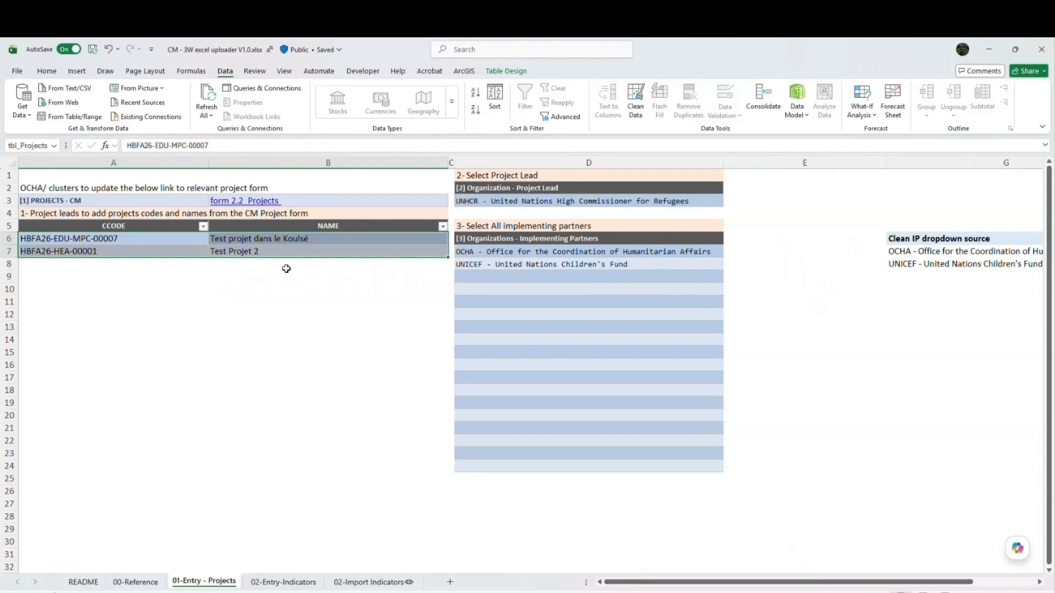
- Open the linked form 2.2_Projects in the browser and place it in its own window
click(251, 201)
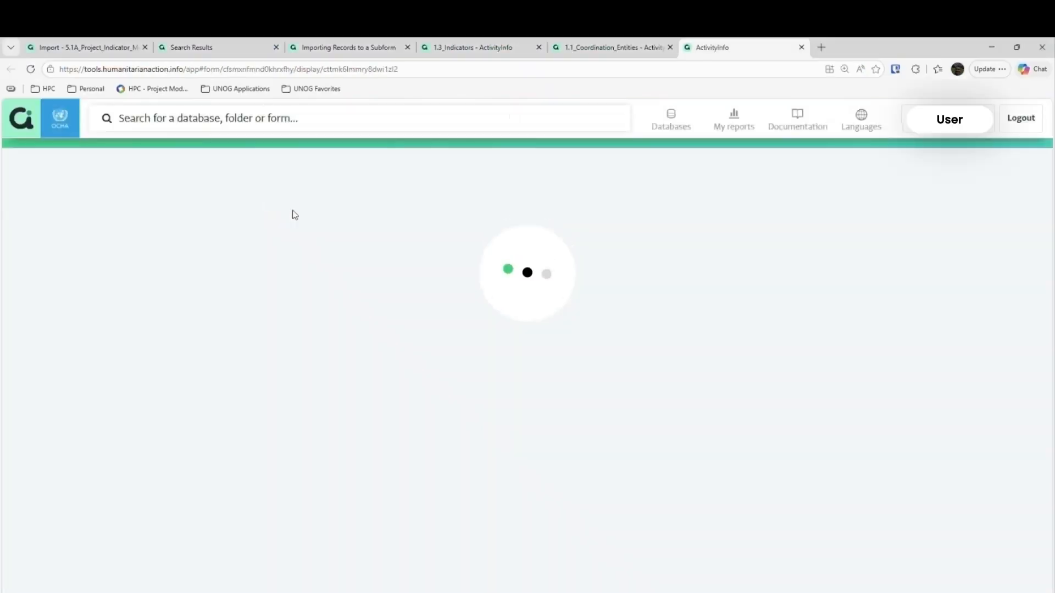
drag(618, 96, 549, 139)
click(754, 137)
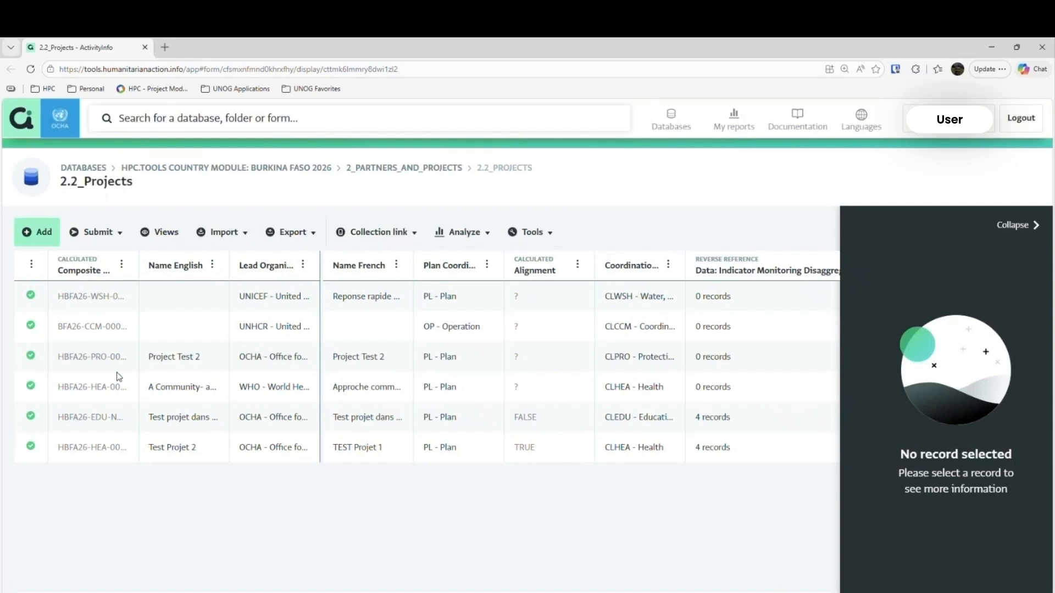
- Select the composite codes and English names of Project Test 2 and the record below it, and return to the project table in Excel
click(103, 361)
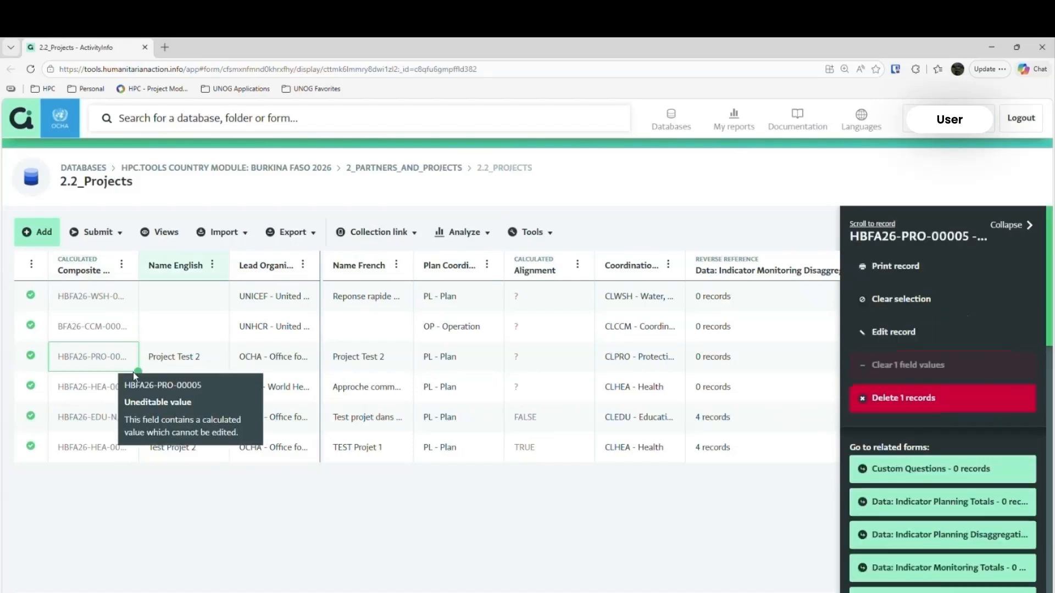
shift+click(164, 393)
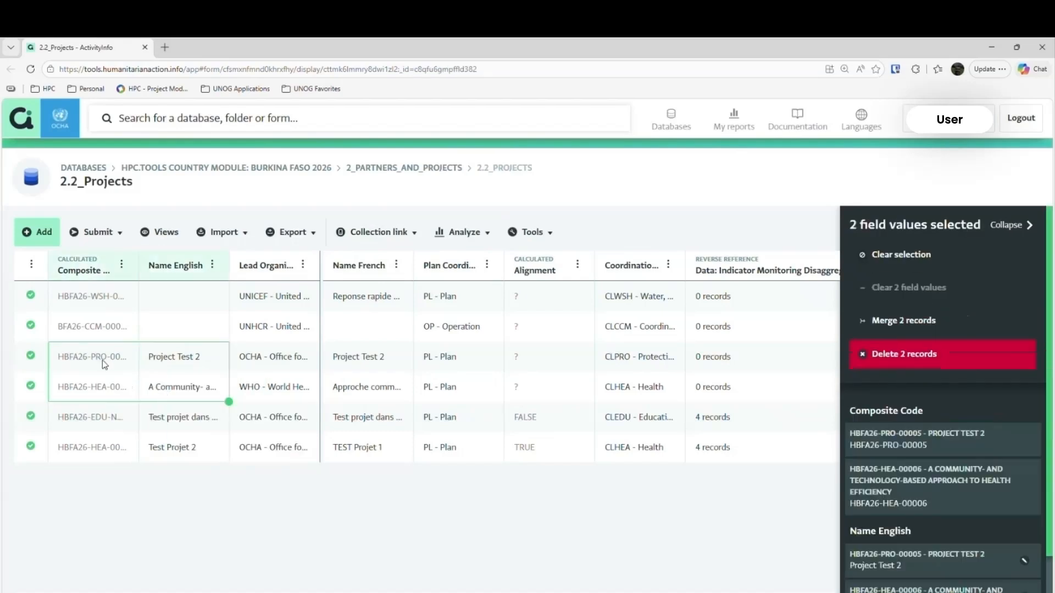
key(alt+Tab)
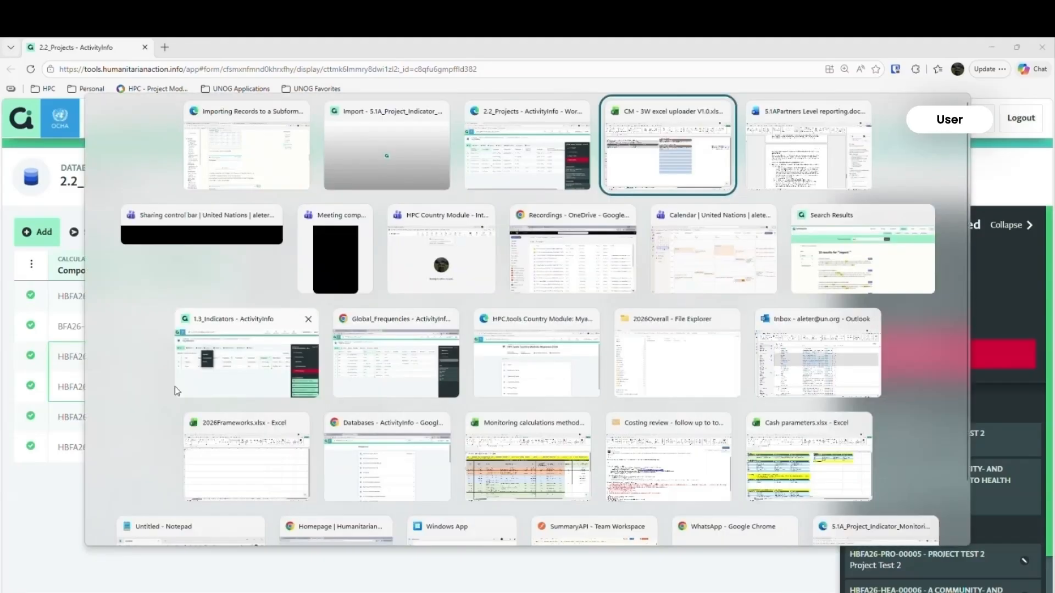
click(121, 241)
key(ctrl+a)
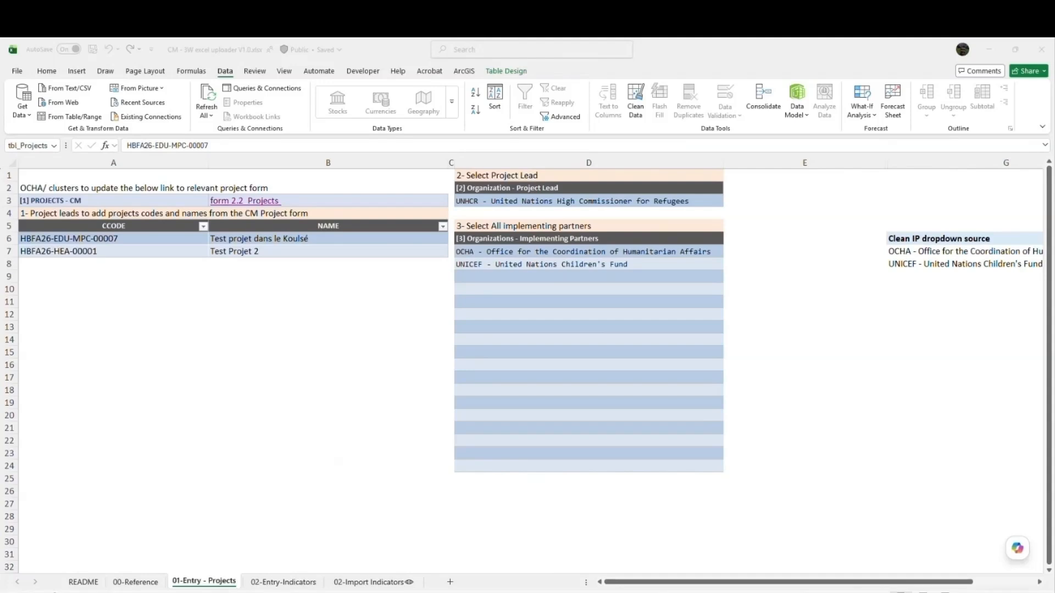
- Switch back to 2.2_Projects in the browser, look through the fields of a new project record, and cancel it without saving
mouse_move(245, 592)
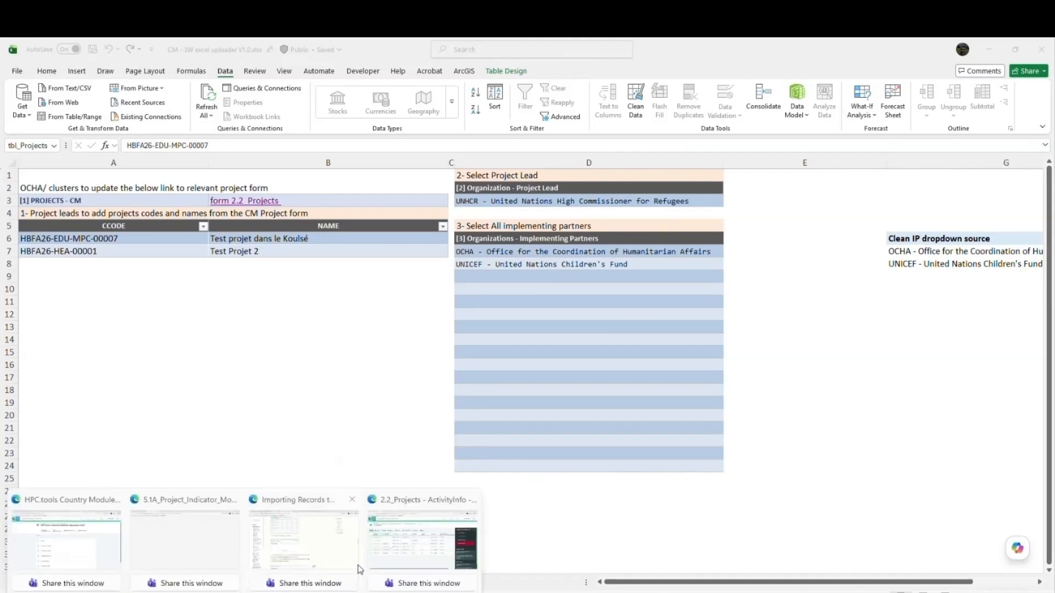
click(407, 555)
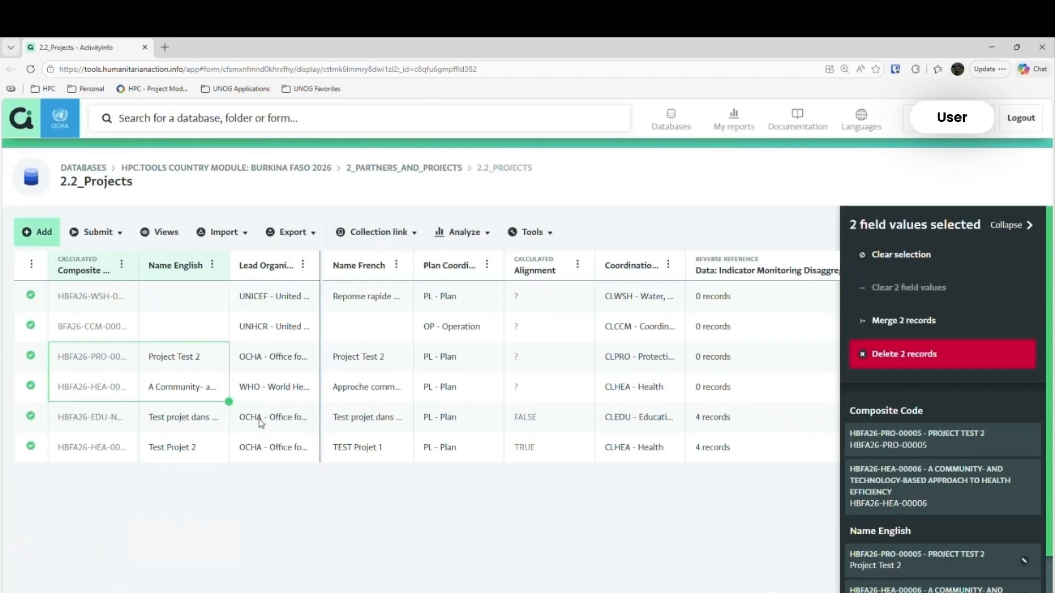
click(44, 232)
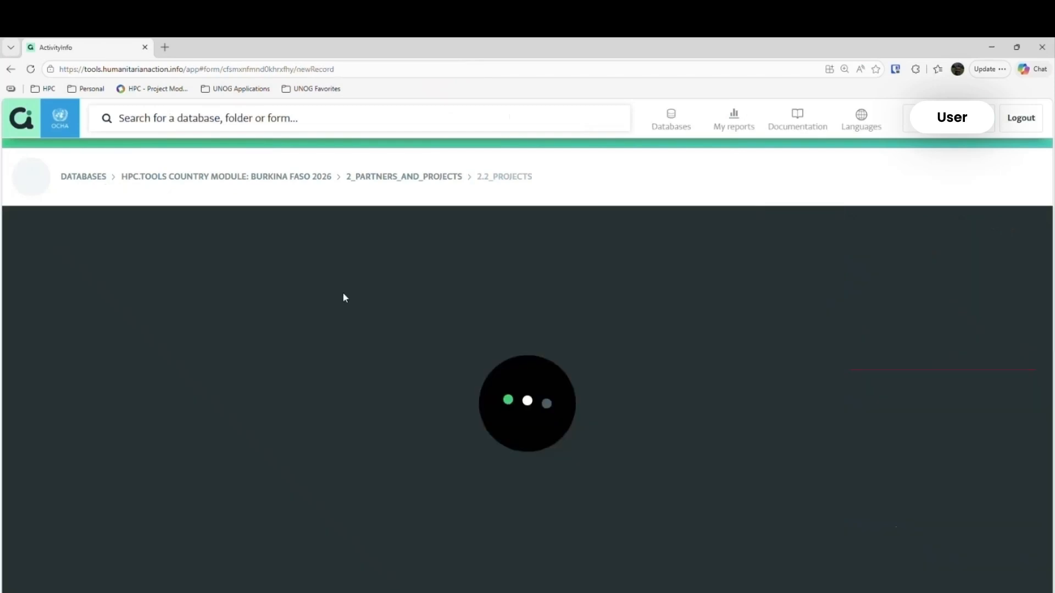
scroll(529, 387, down, 5)
scroll(529, 392, down, 12)
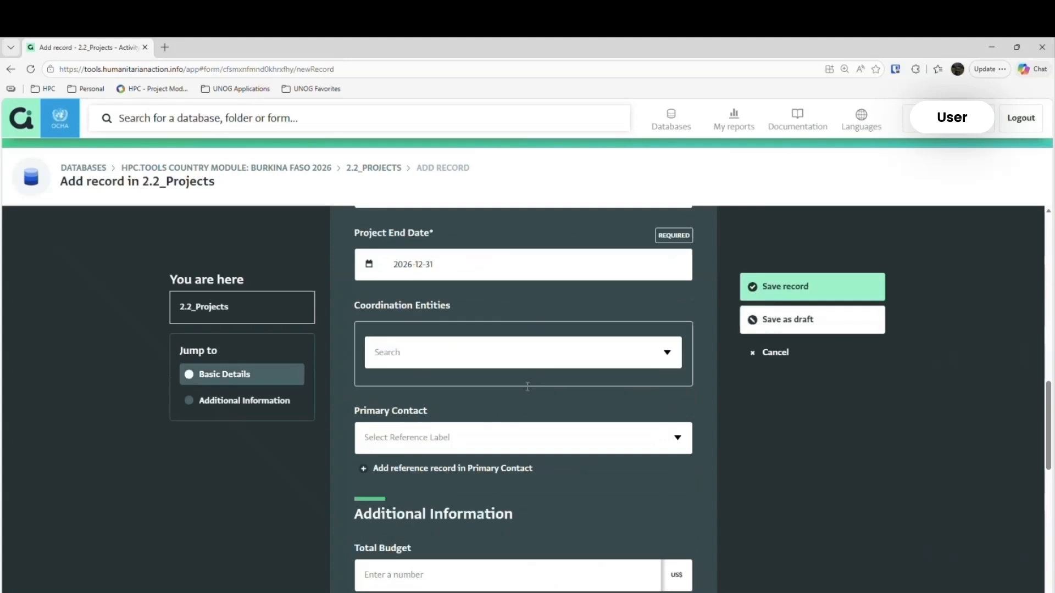
scroll(514, 396, down, 1)
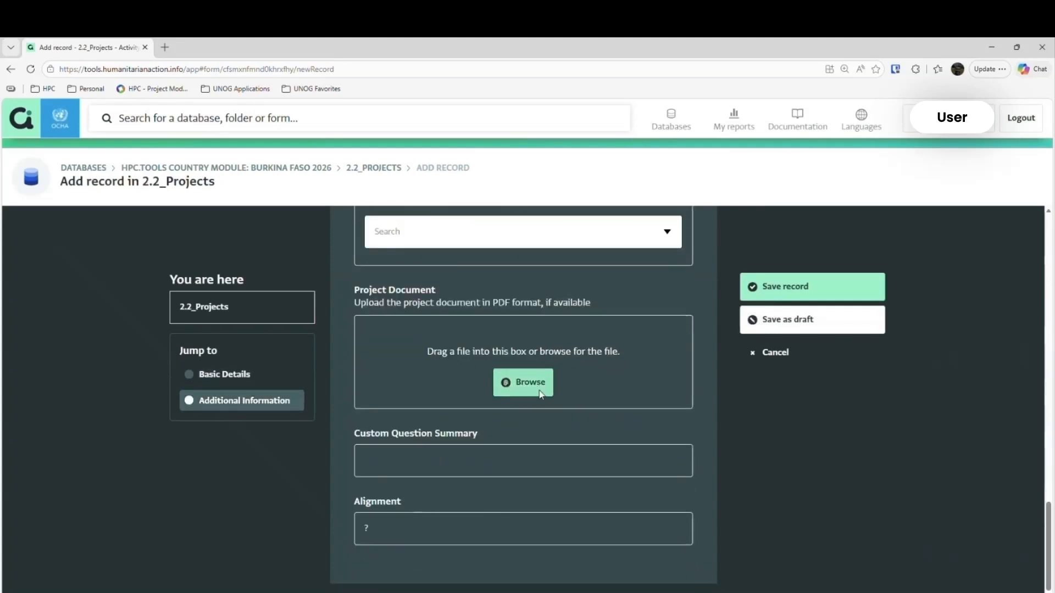
click(778, 301)
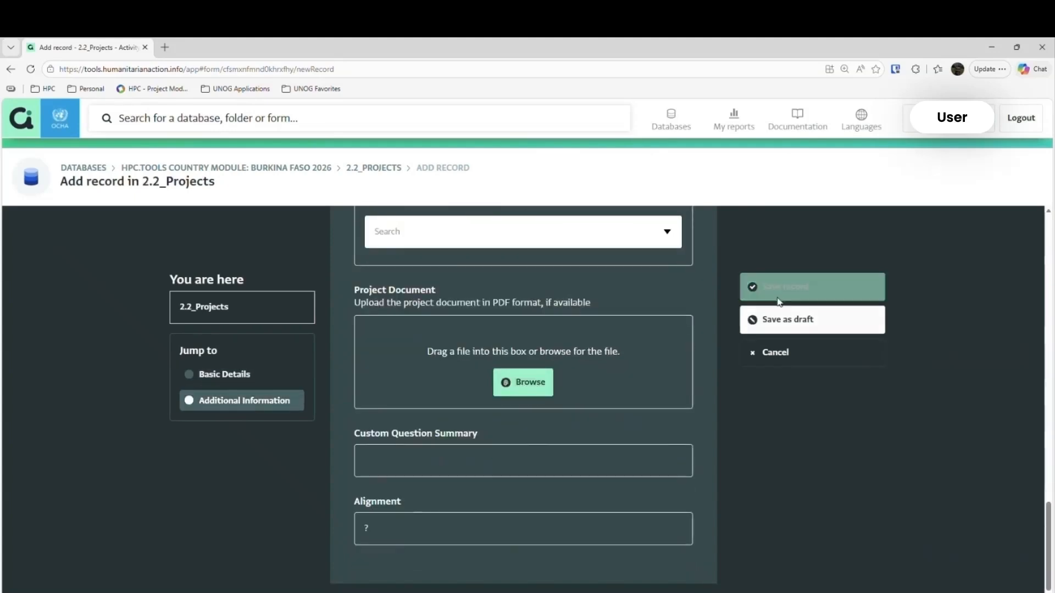
click(770, 358)
click(594, 146)
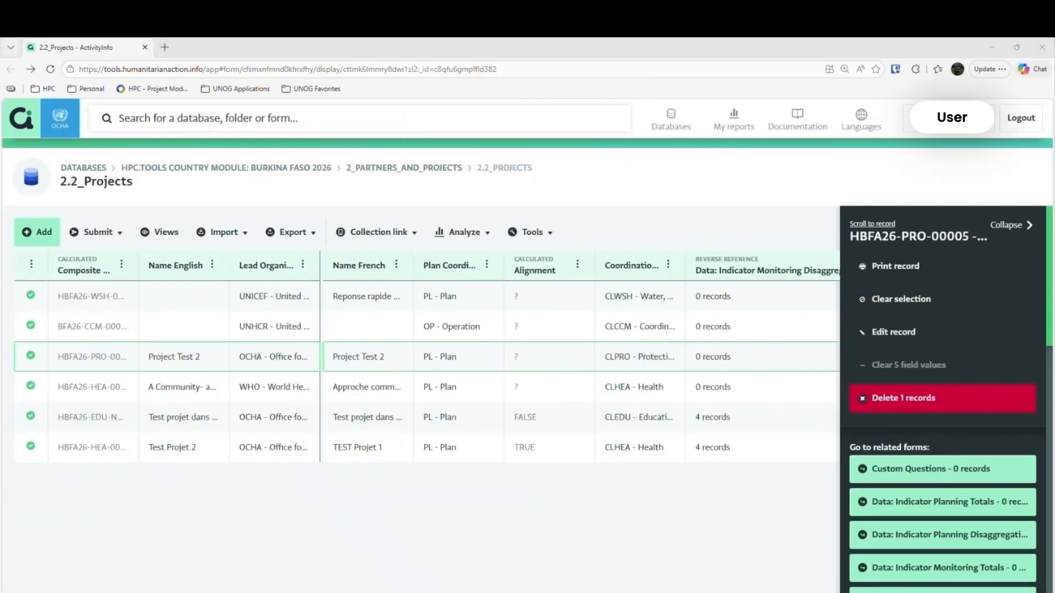
- Select the composite codes and English names of Test projet dans le Koulsé and Test Projet 2, and switch back to the uploader workbook
drag(118, 420, 187, 452)
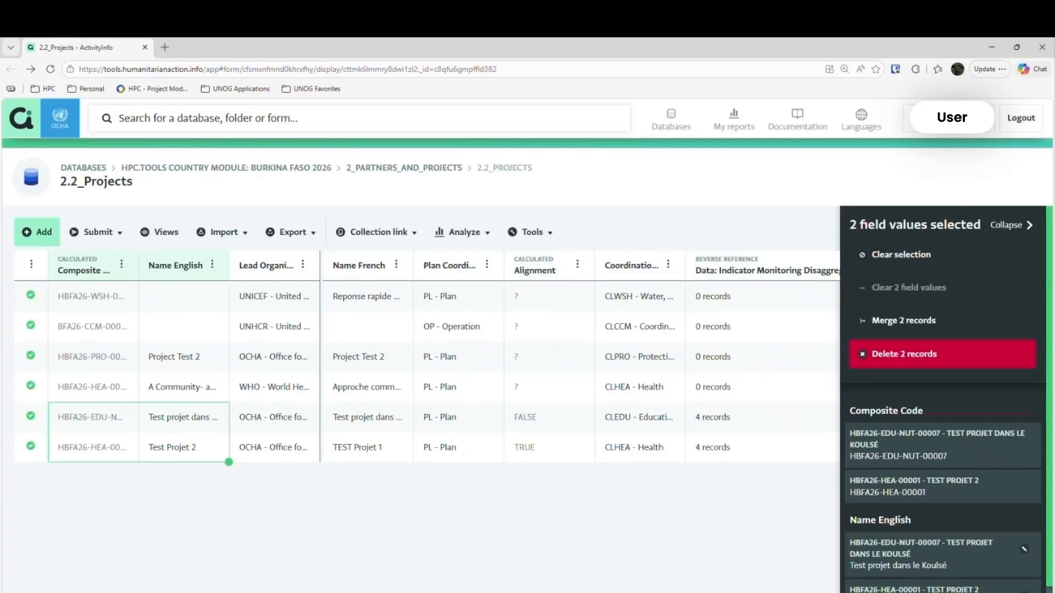
click(456, 592)
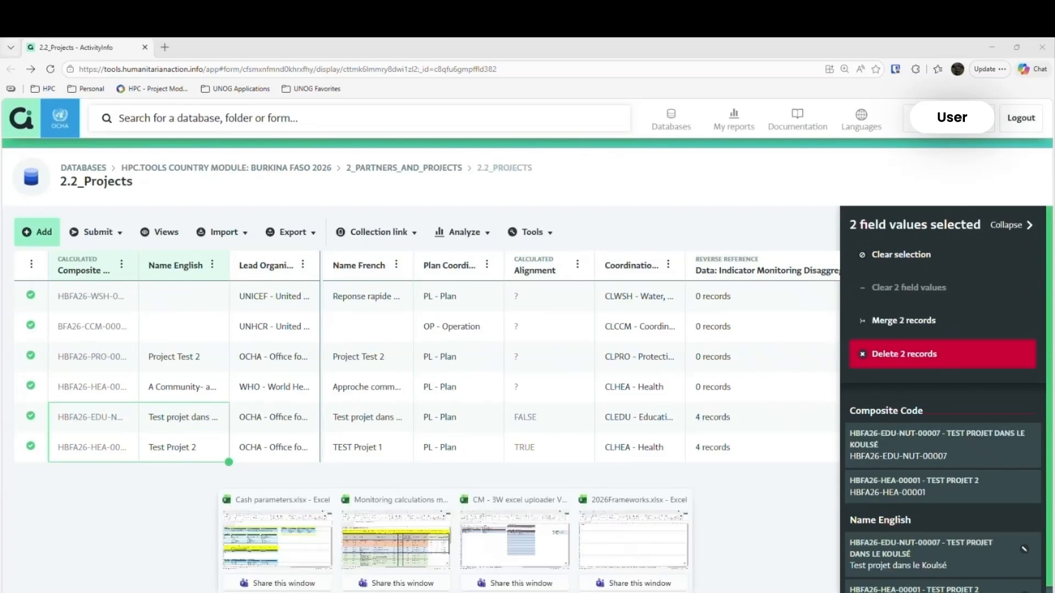
click(500, 563)
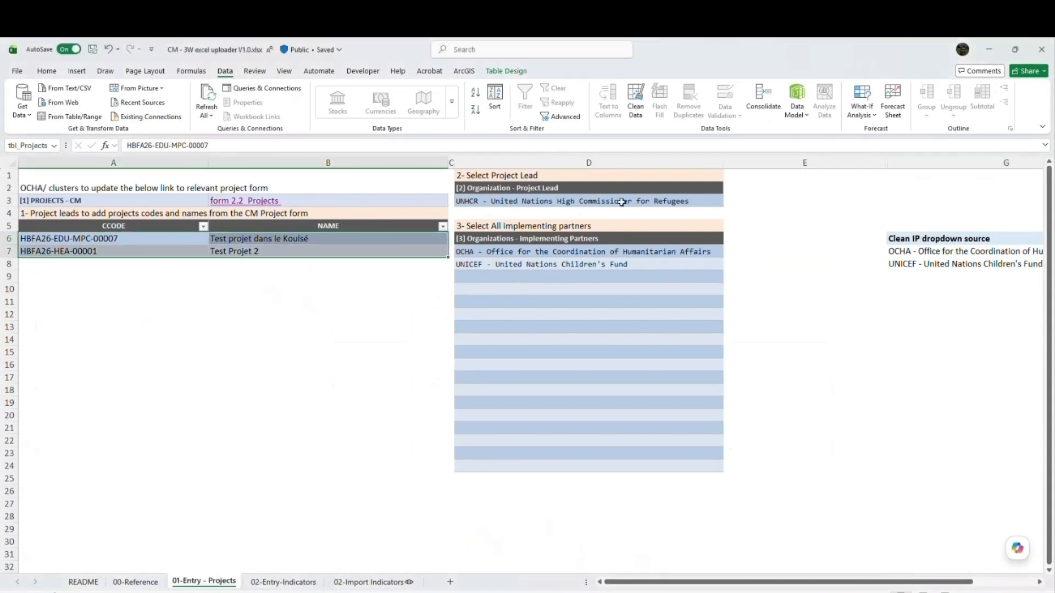
- Review the project lead choices and the implementing partners selected on the 01-Entry - Projects sheet
click(622, 202)
click(728, 201)
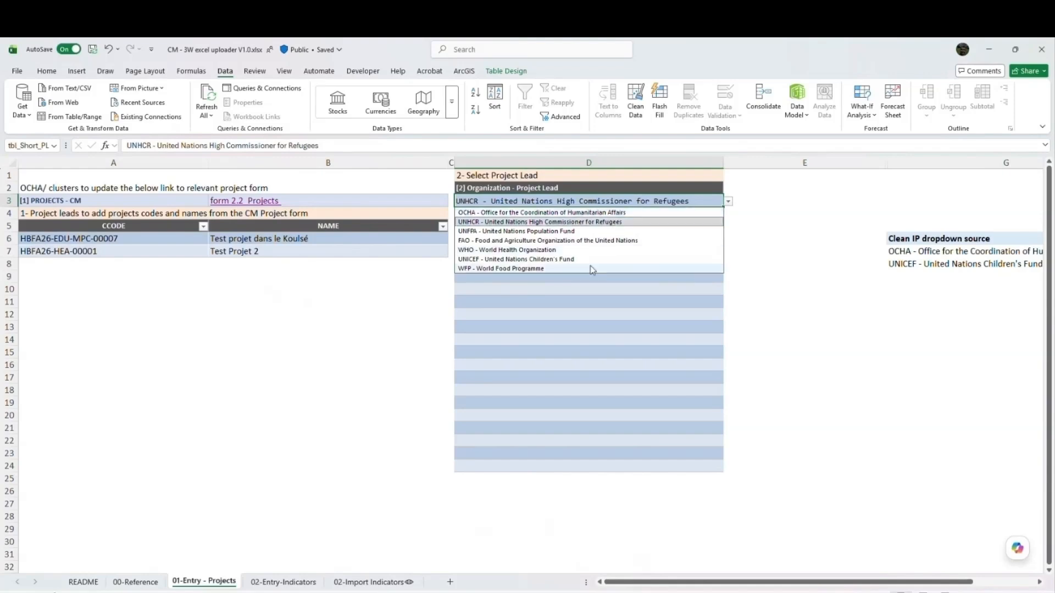
click(591, 335)
click(615, 250)
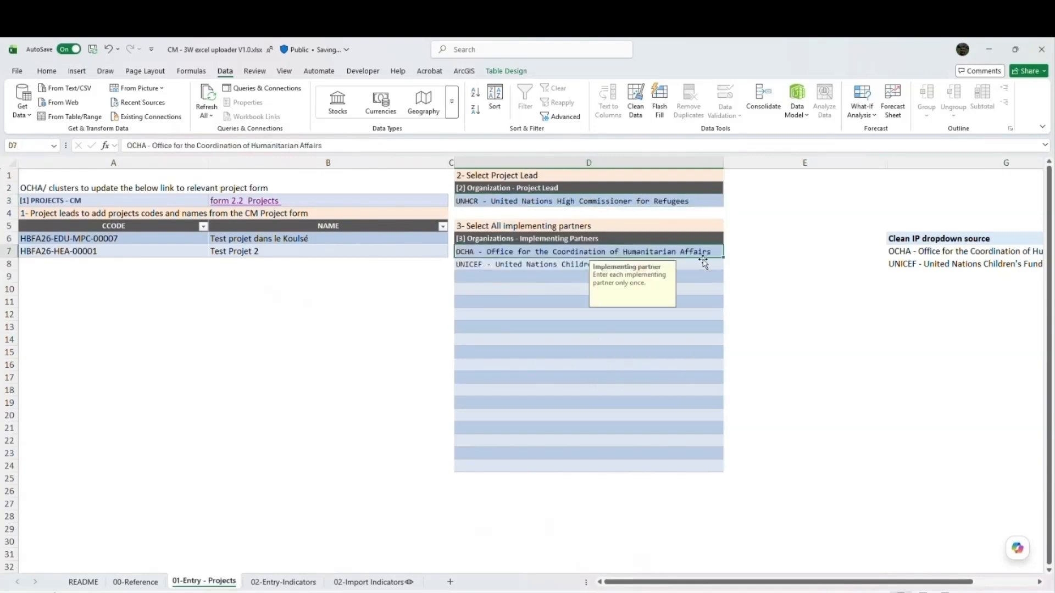
click(703, 264)
click(713, 251)
click(573, 264)
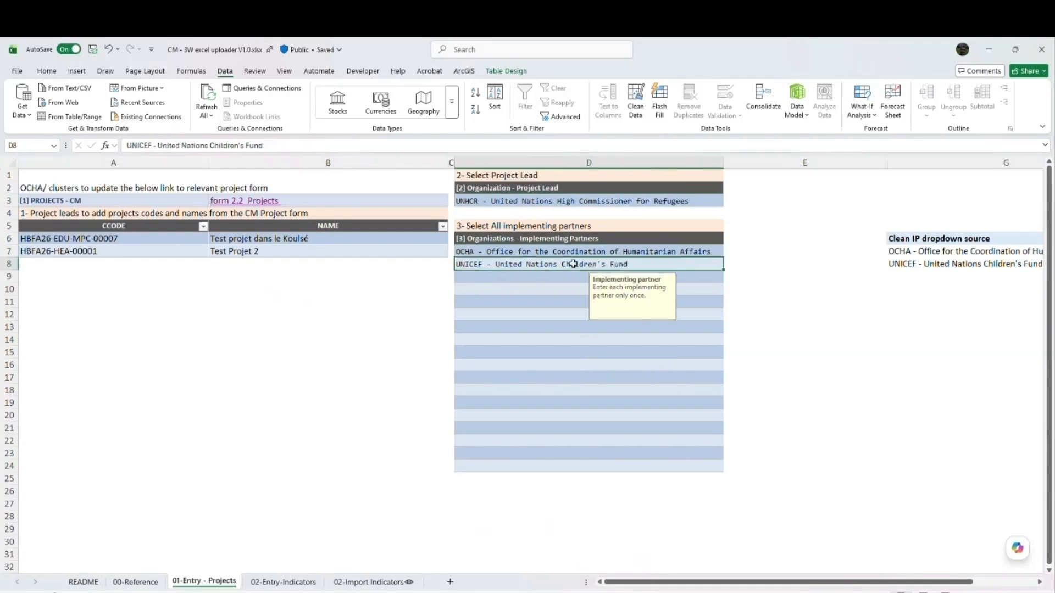
click(573, 276)
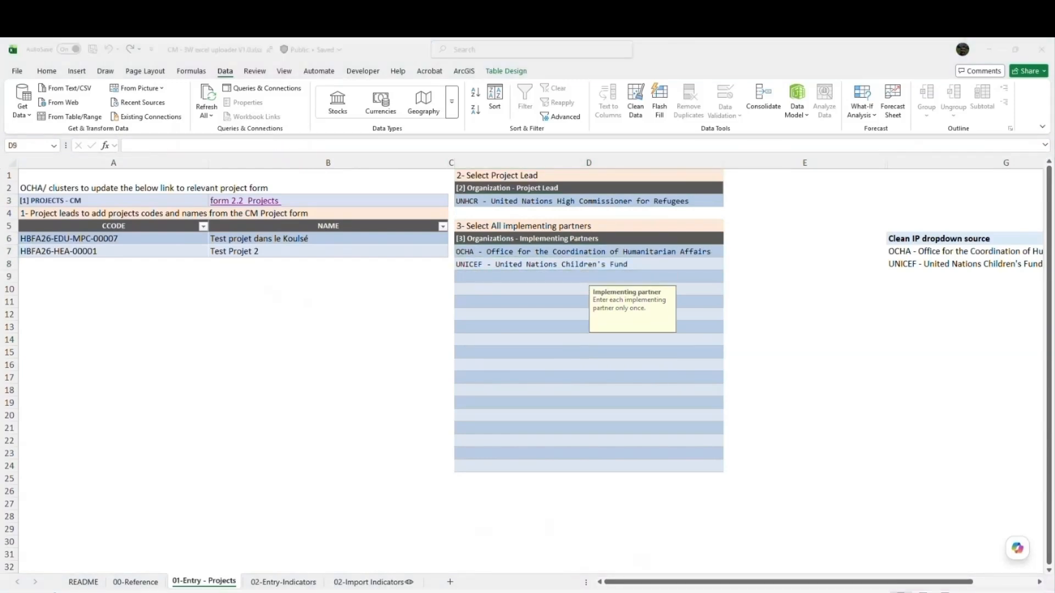
- On the 02-Entry-Indicators sheet, set the reporting period to 2026-06 - June 2026
click(284, 584)
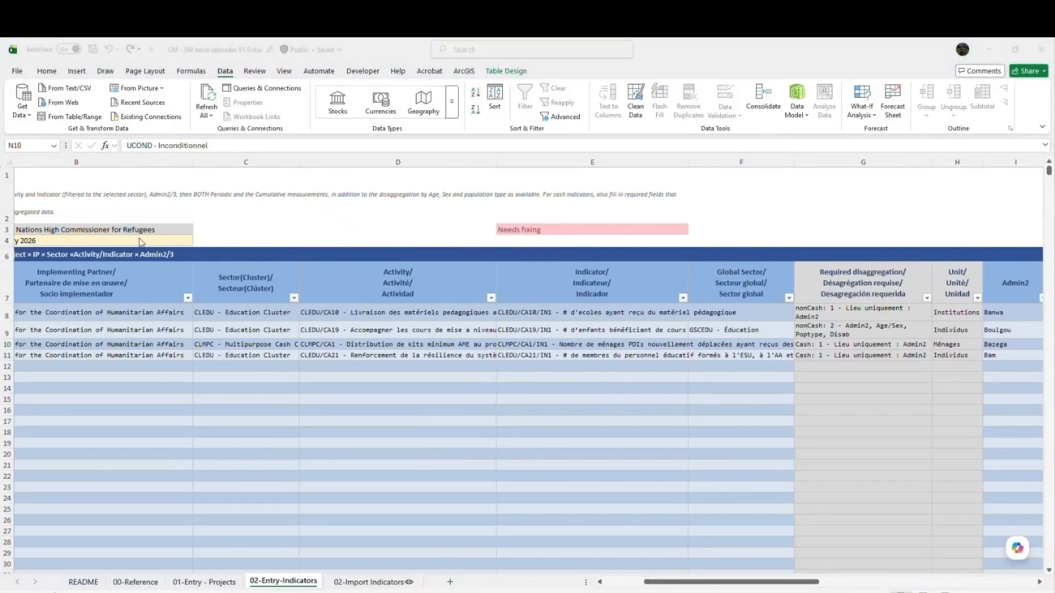
click(173, 260)
drag(666, 581, 627, 581)
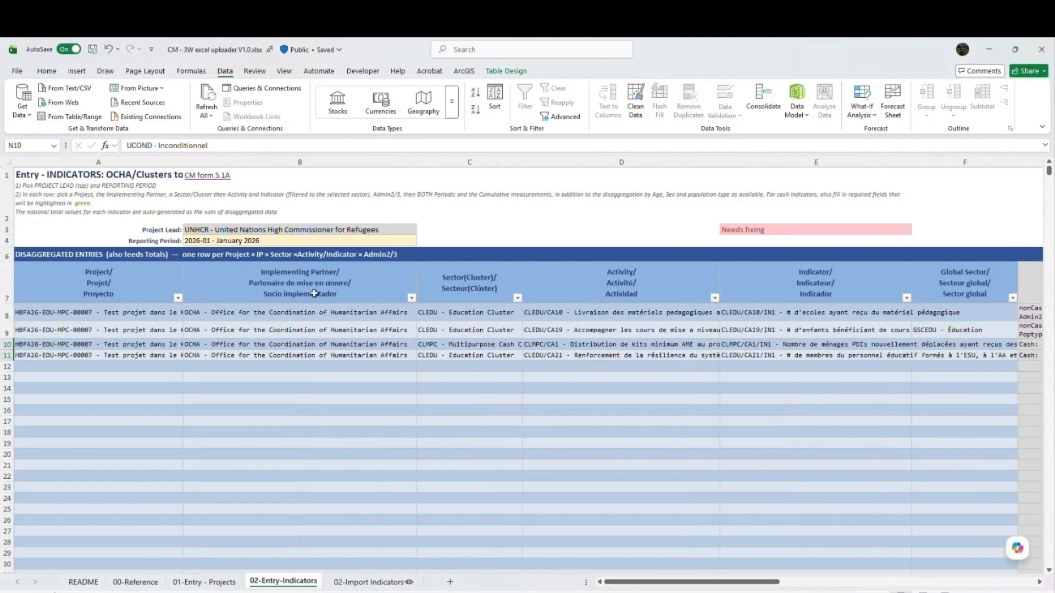
click(328, 242)
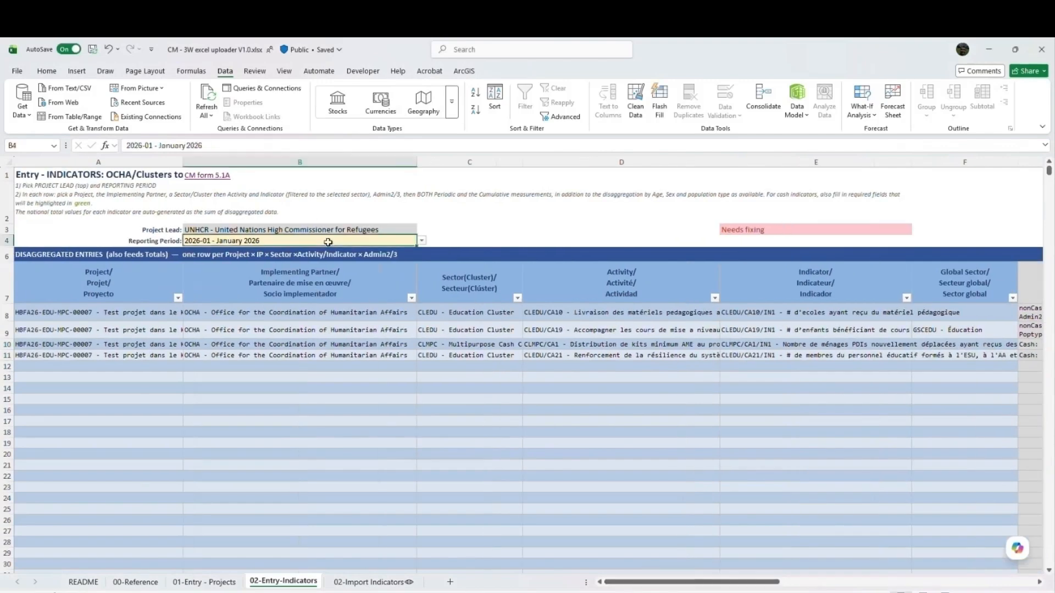
click(422, 240)
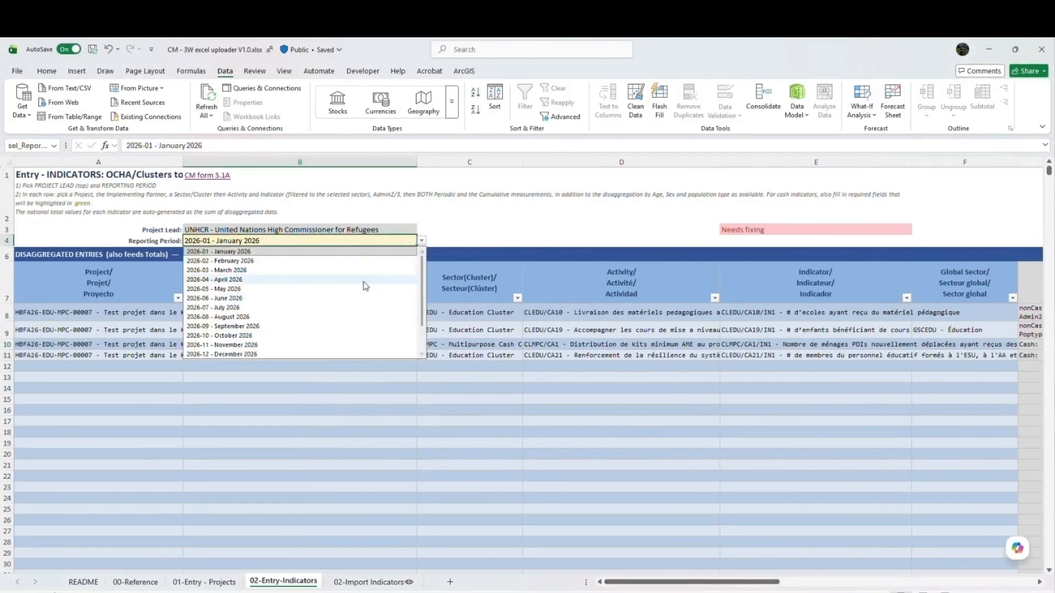
click(235, 300)
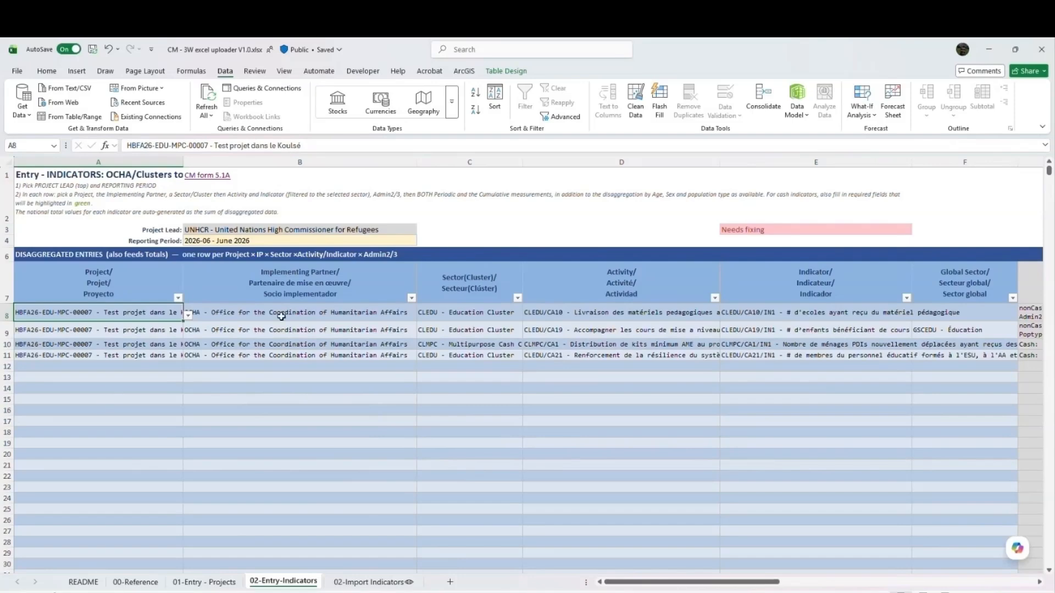
- Check the project and implementing partner of the first indicator entry, and view the sectors allowed for its project
click(308, 312)
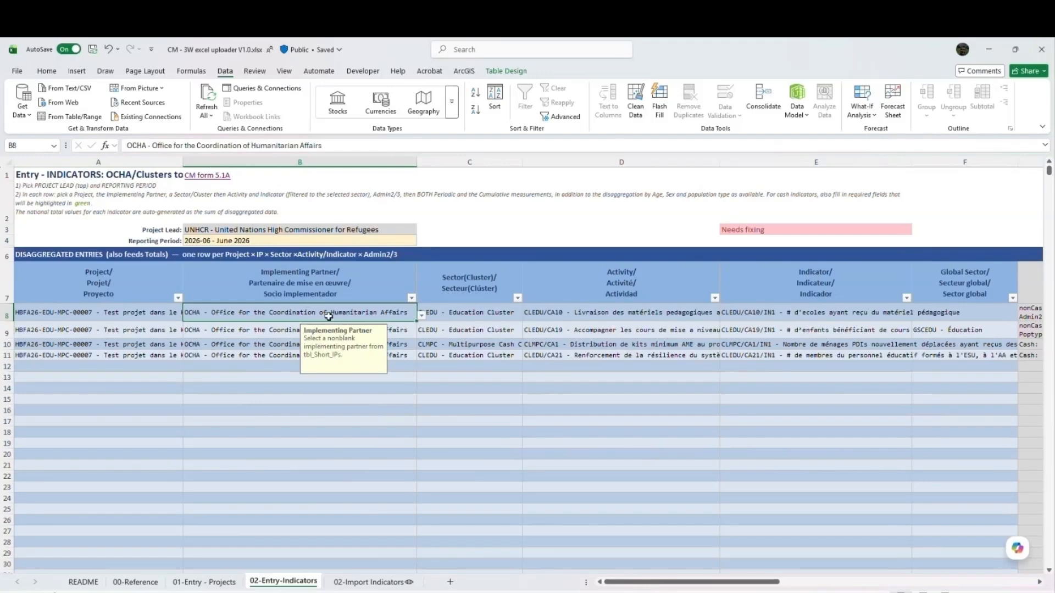
click(497, 311)
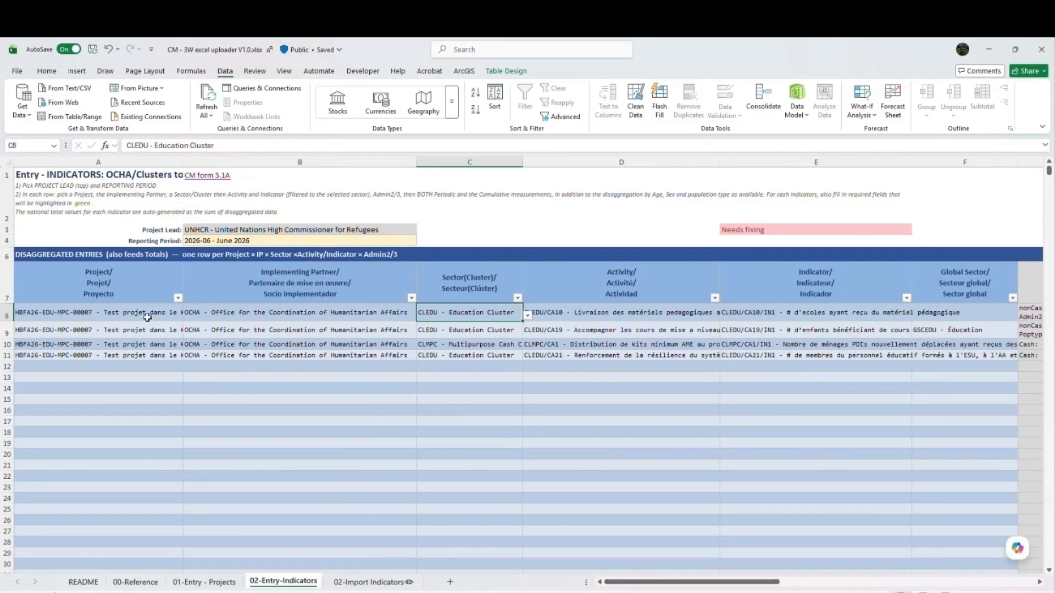
click(77, 317)
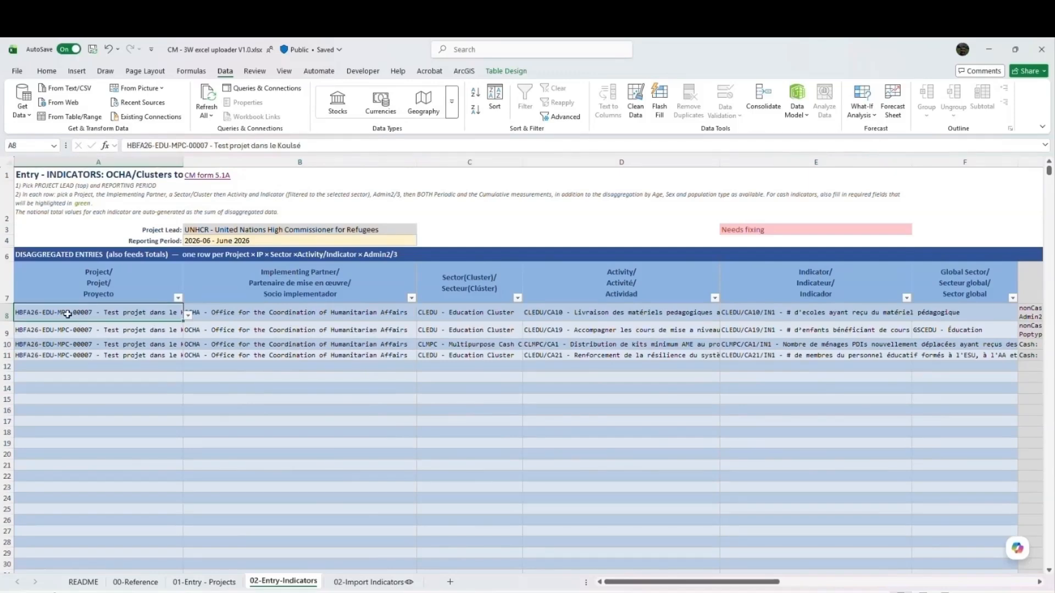
click(465, 315)
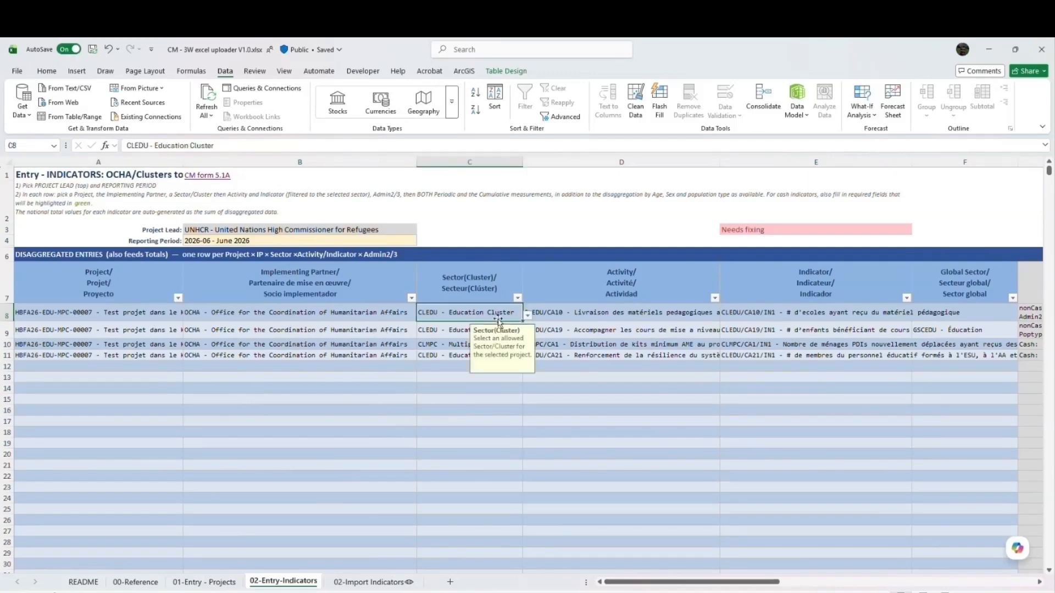
click(532, 315)
click(514, 311)
click(528, 315)
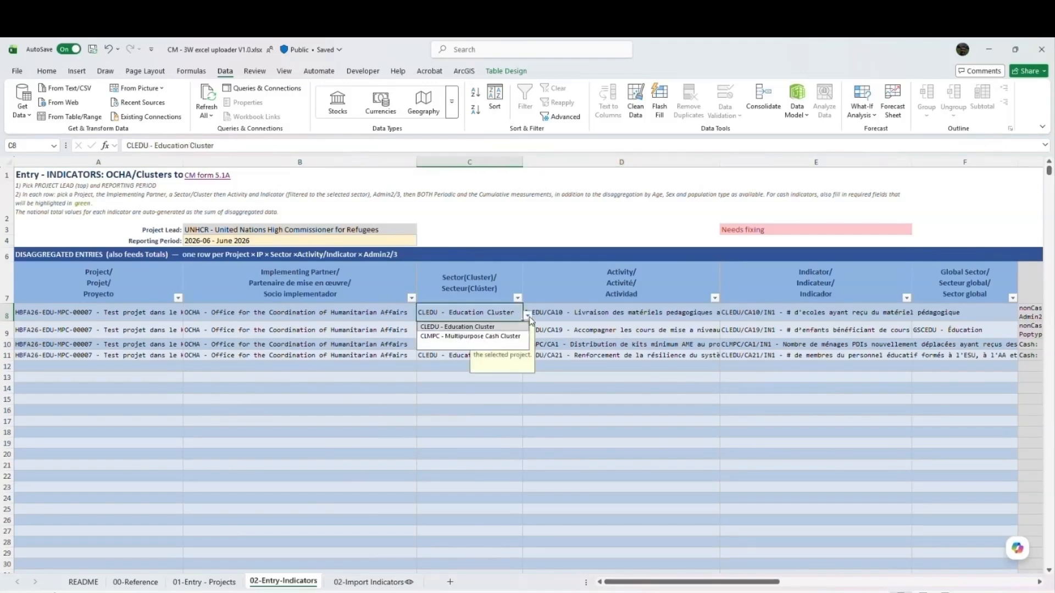
- Try to enter CLEDU - nuti Cluster as the sector of the first indicator entry, and cancel the edit
click(479, 316)
double_click(480, 317)
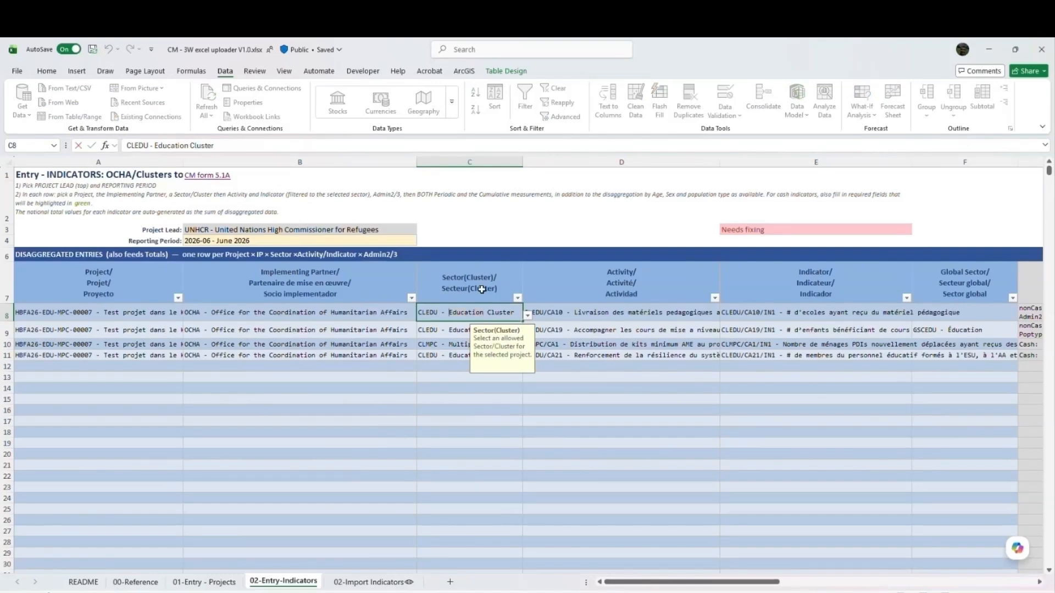
key(Delete)
key(Delete)
key(Delete)
key(Delete)
key(Delete)
key(Delete)
key(Delete)
key(Delete)
key(Delete)
text(nuti)
key(Return)
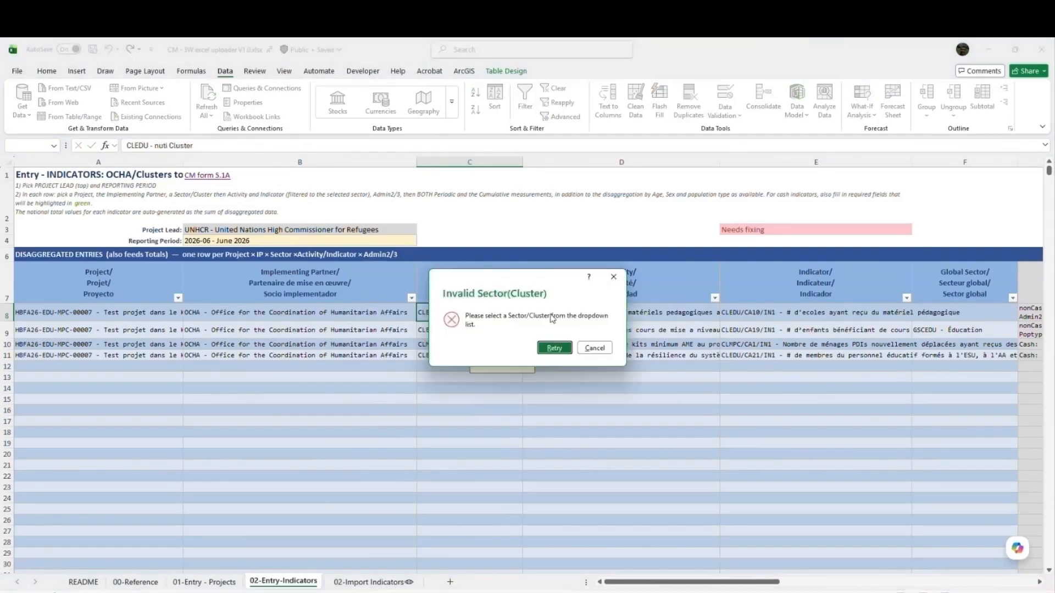
click(595, 347)
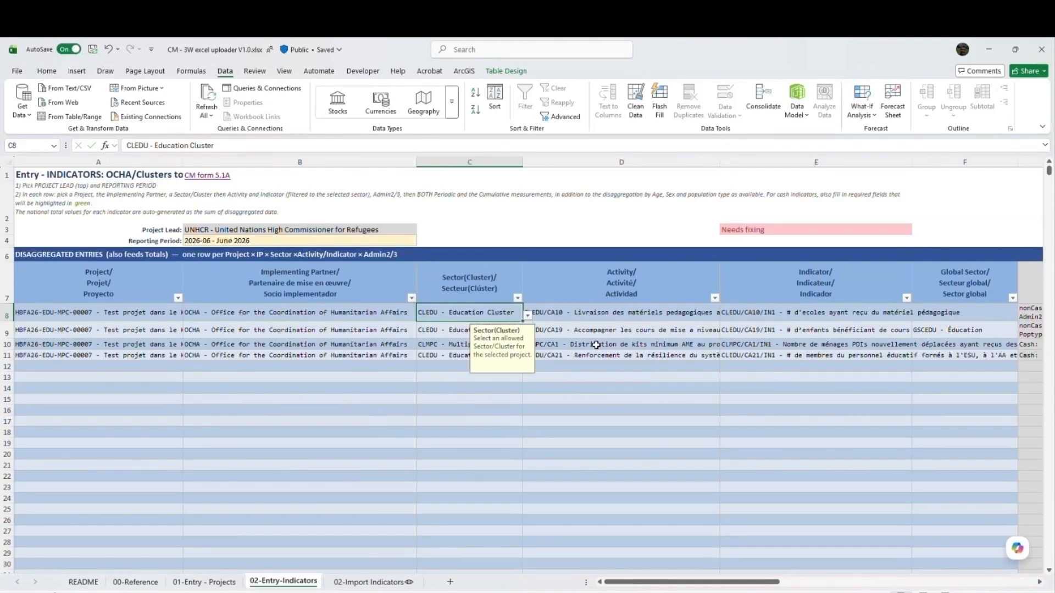
- Examine the first entry's indicator, global sector and required disaggregation, and the units of the first two entries
scroll(550, 330, right, 3)
click(464, 317)
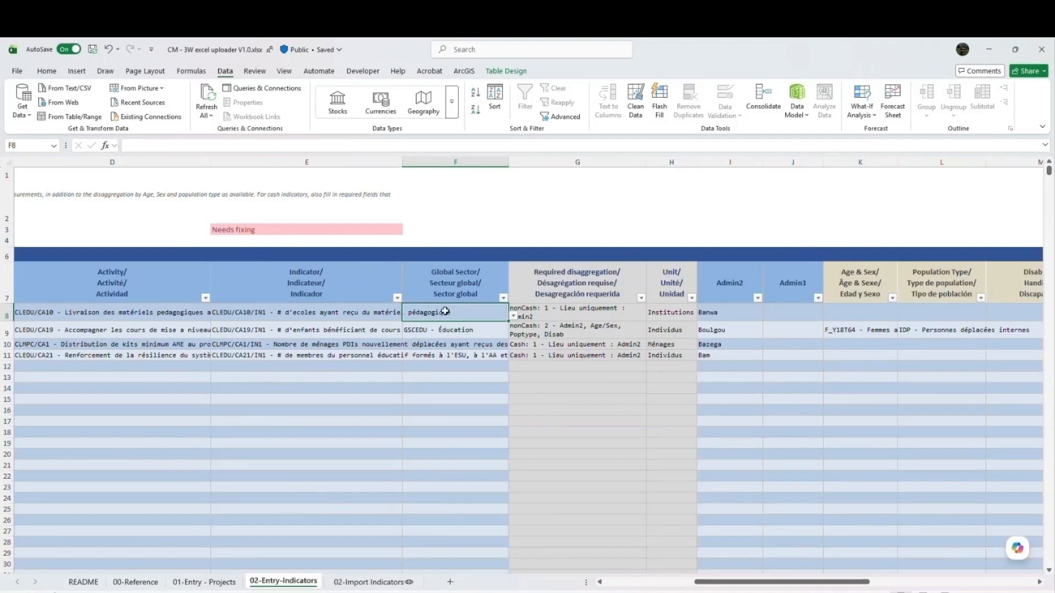
key(Right)
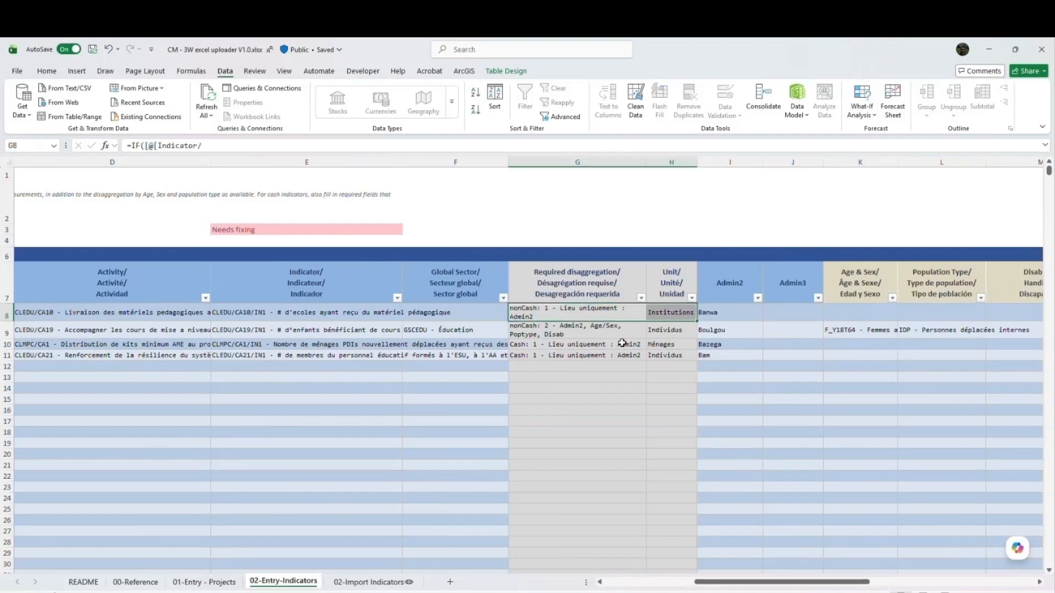
click(325, 310)
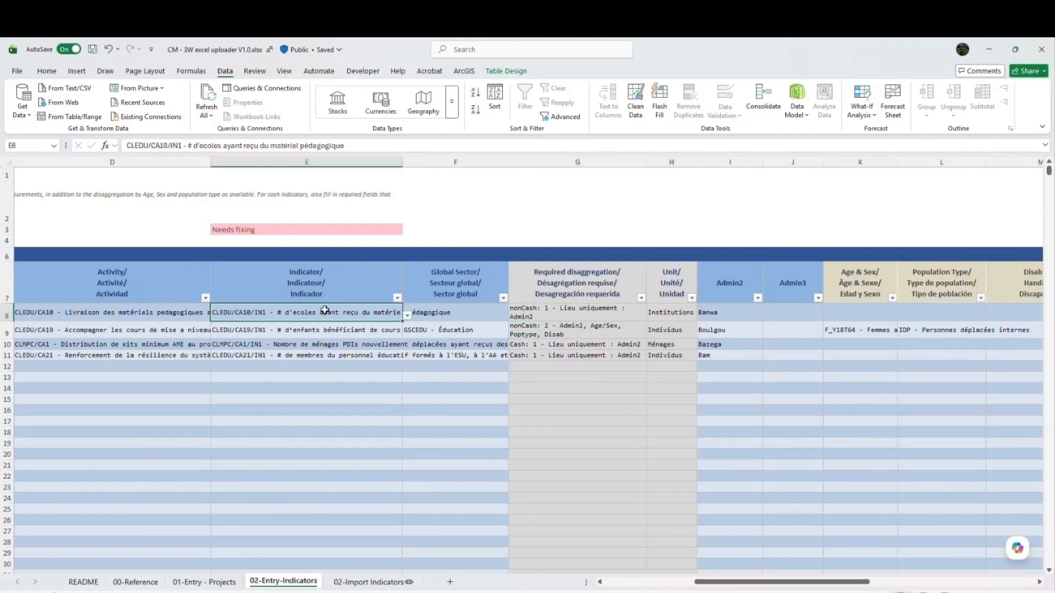
click(567, 292)
click(574, 314)
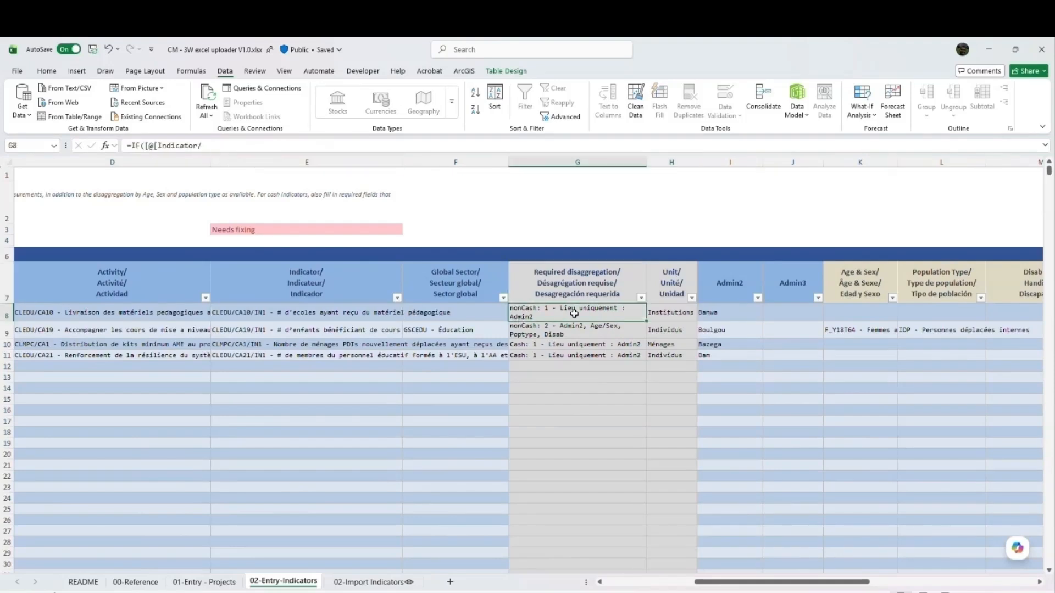
click(664, 290)
click(662, 326)
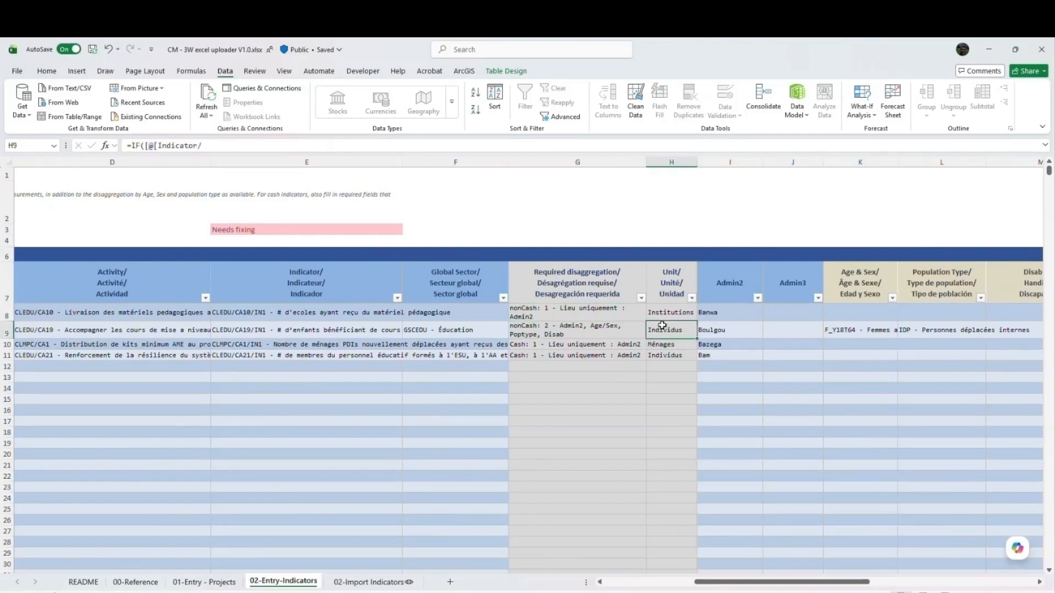
click(614, 317)
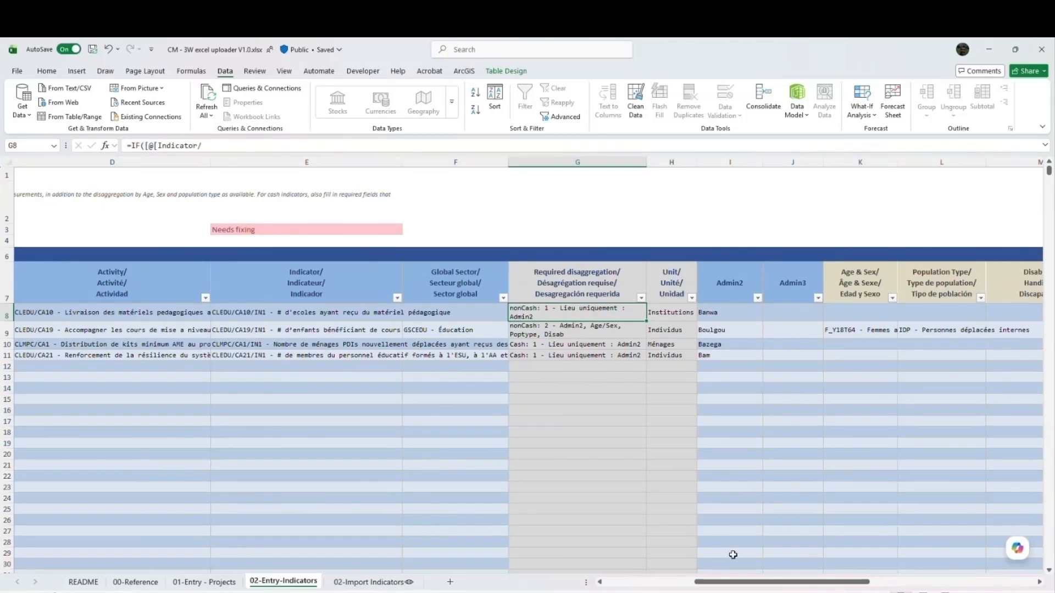
- Compare the first entry's required disaggregation with its Admin2 location, age and sex, population type, disability and cash fields
drag(747, 582, 769, 582)
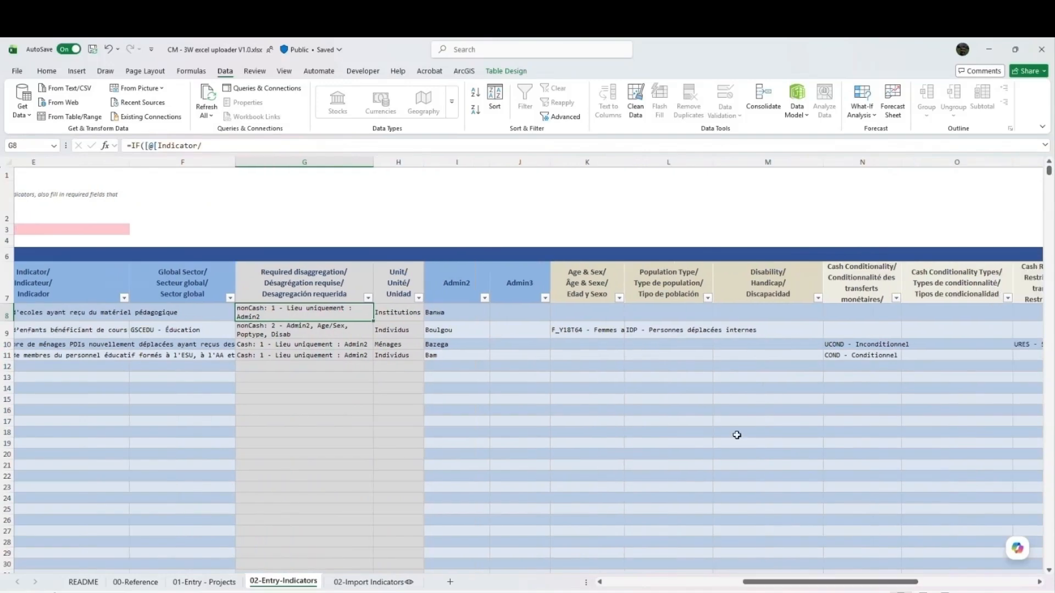
drag(582, 291, 738, 286)
click(279, 314)
click(115, 317)
click(398, 318)
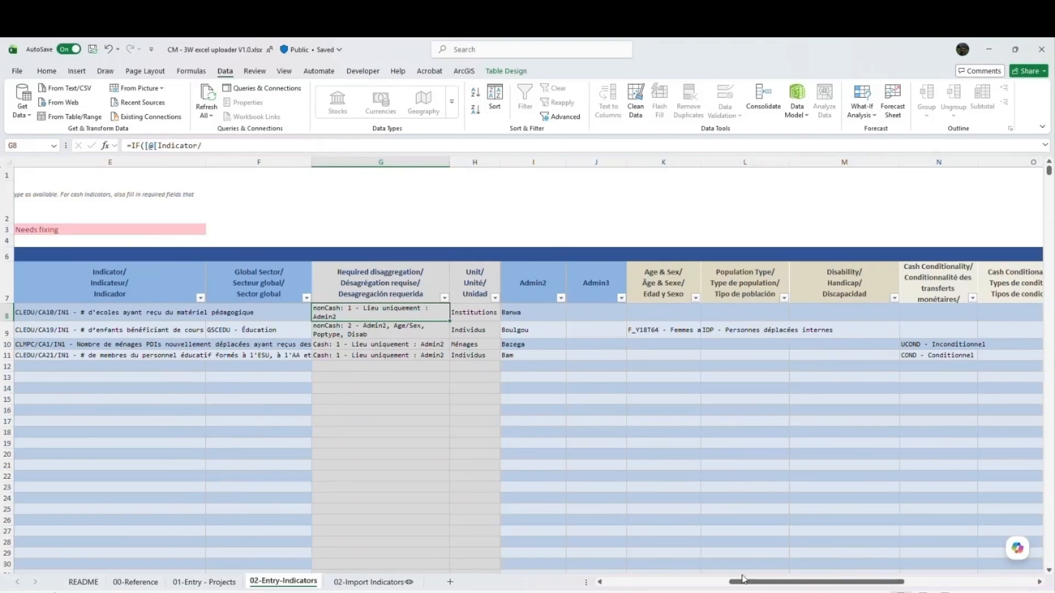
drag(748, 581, 779, 587)
click(383, 314)
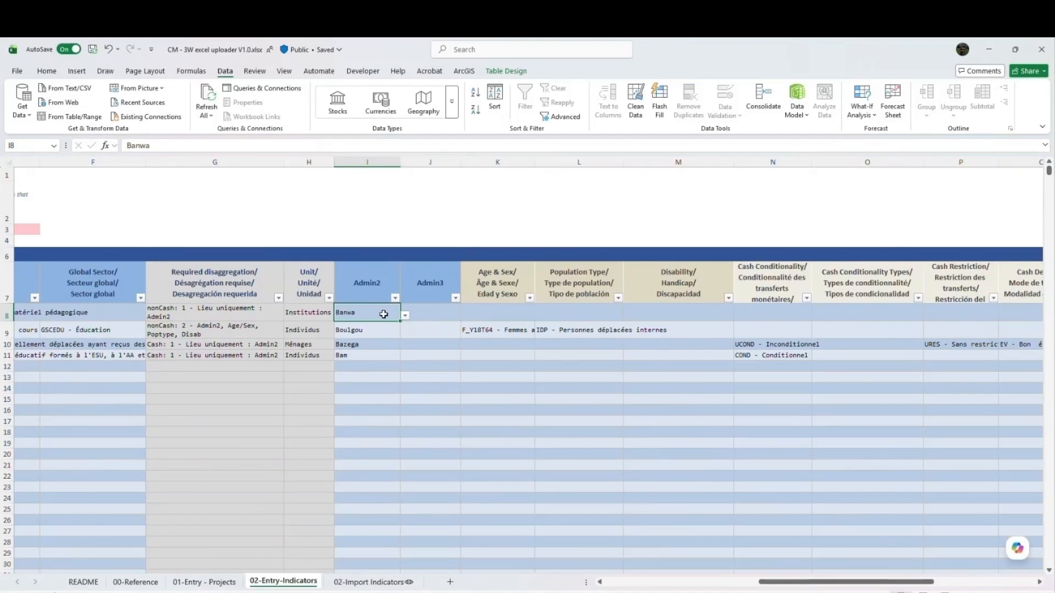
drag(750, 317, 1026, 314)
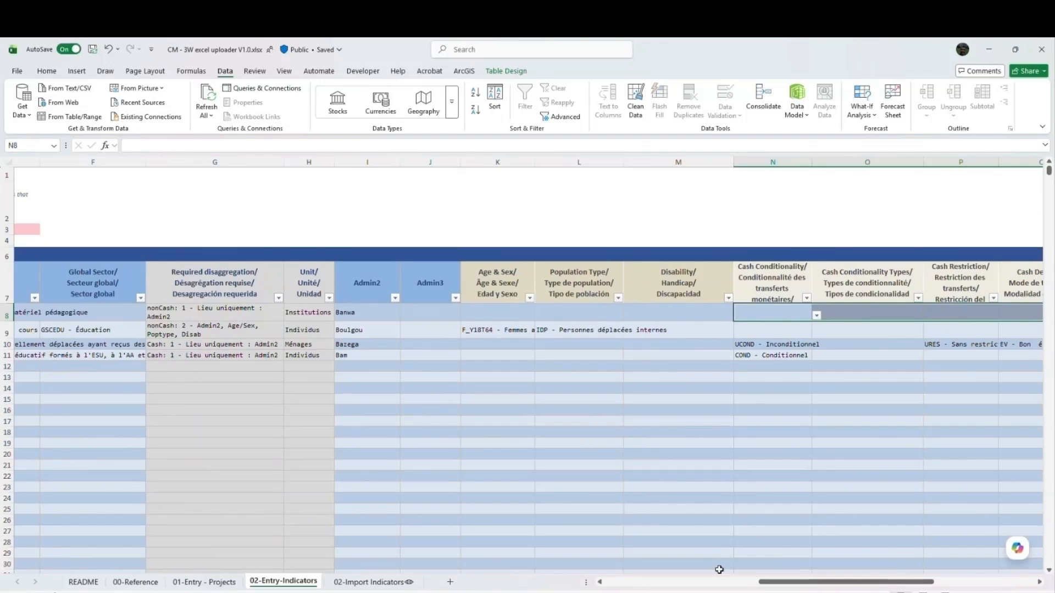
drag(769, 583, 771, 587)
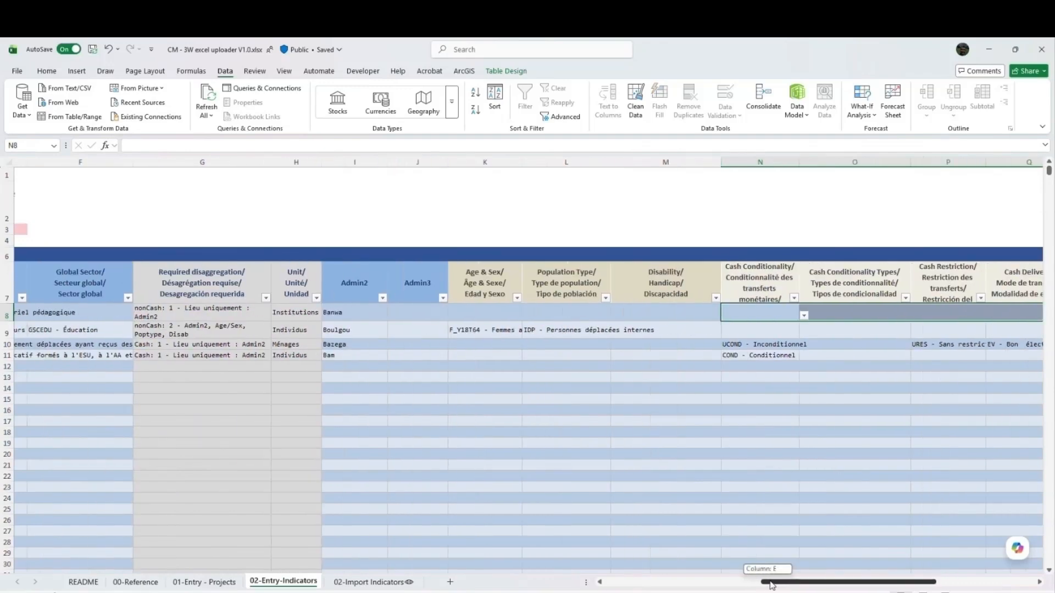
click(220, 319)
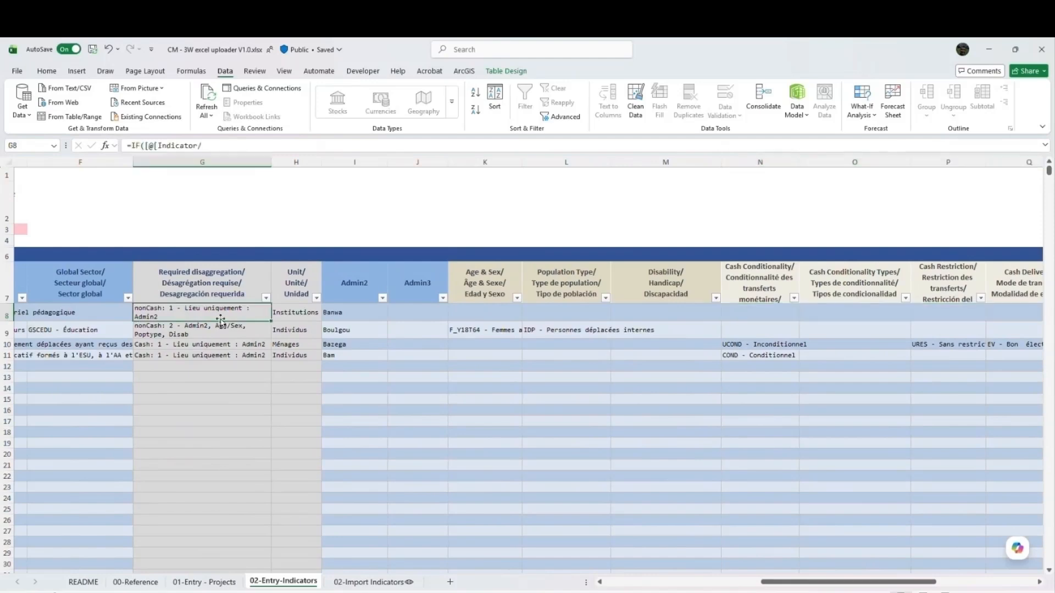
click(277, 316)
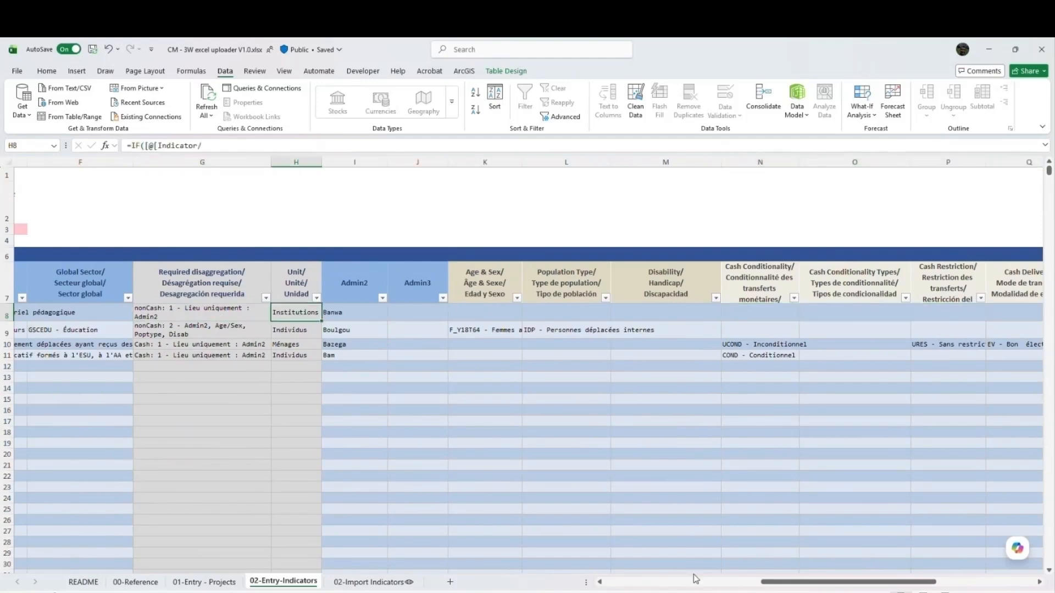
- Check the first entry's periodic and cumulative measurements against its unit
drag(794, 585, 887, 585)
click(829, 315)
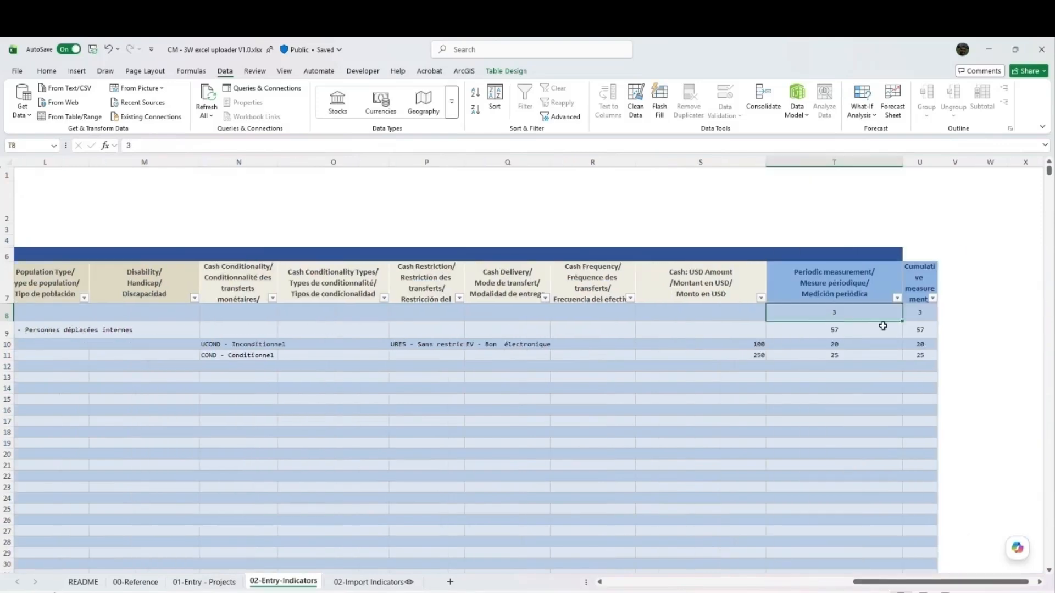
click(917, 310)
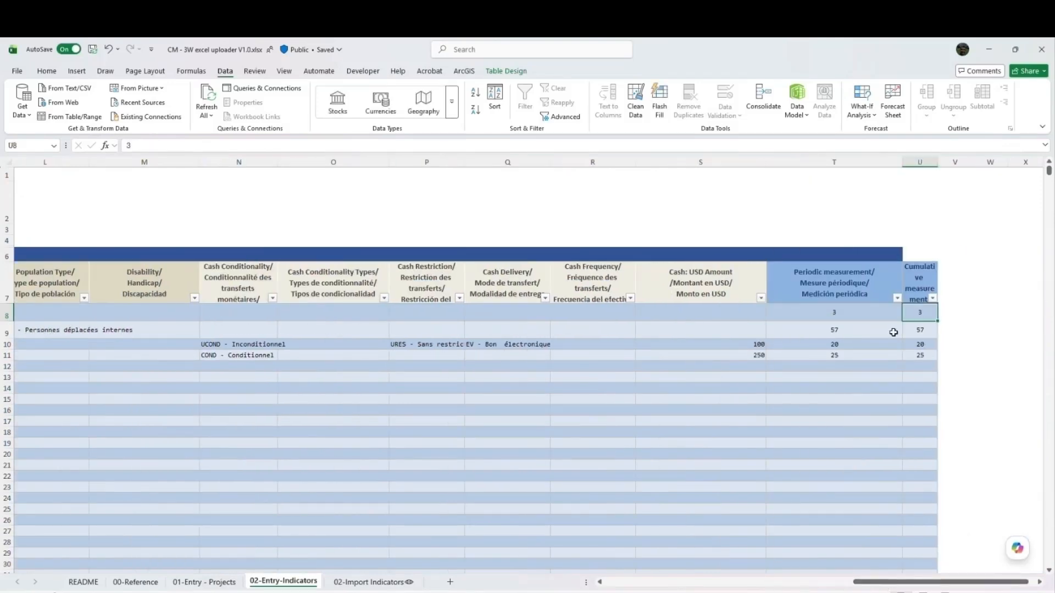
drag(894, 586, 795, 590)
click(482, 317)
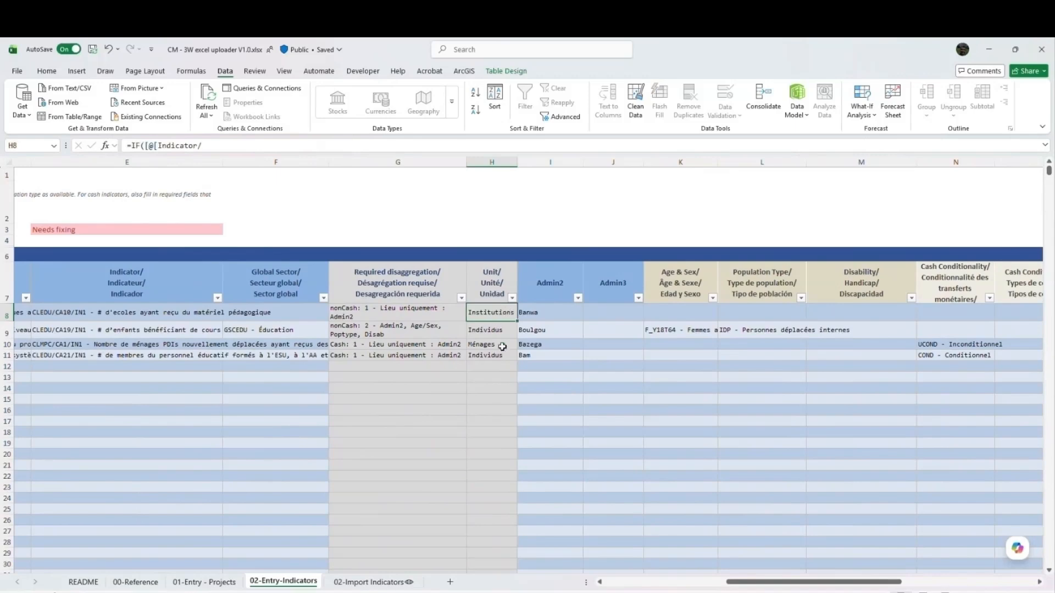
drag(734, 586, 782, 588)
click(904, 319)
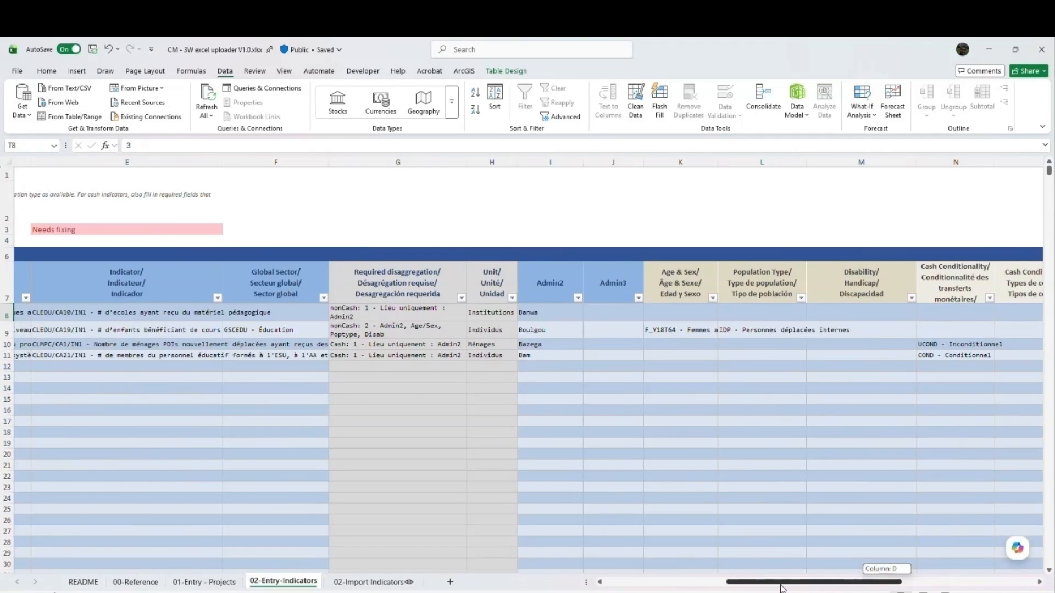
- Check the indicator of the third entry on the indicator entry sheet
drag(781, 588, 782, 588)
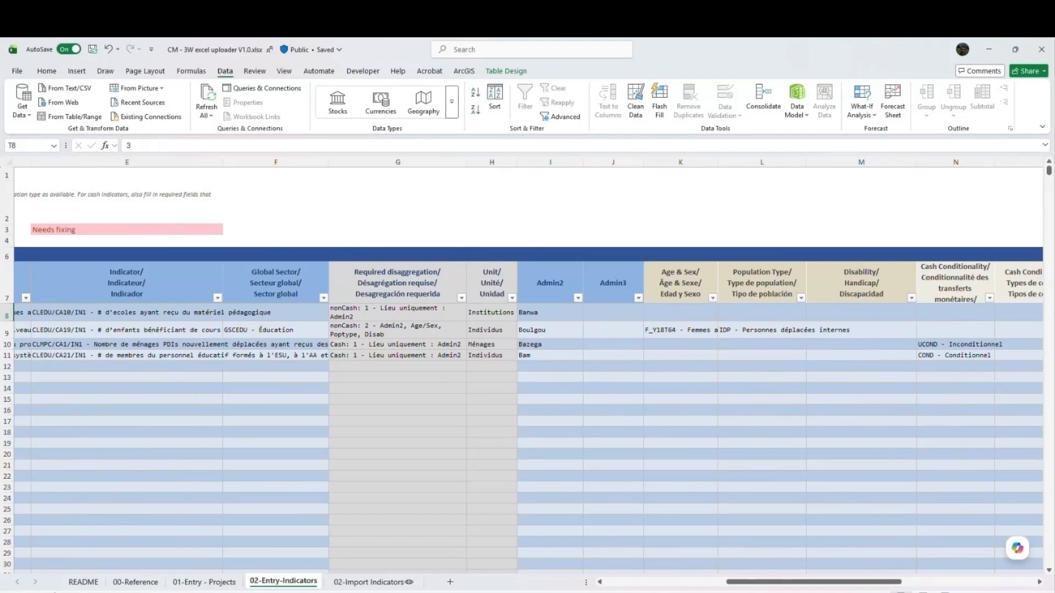
click(126, 344)
key(alt+Tab)
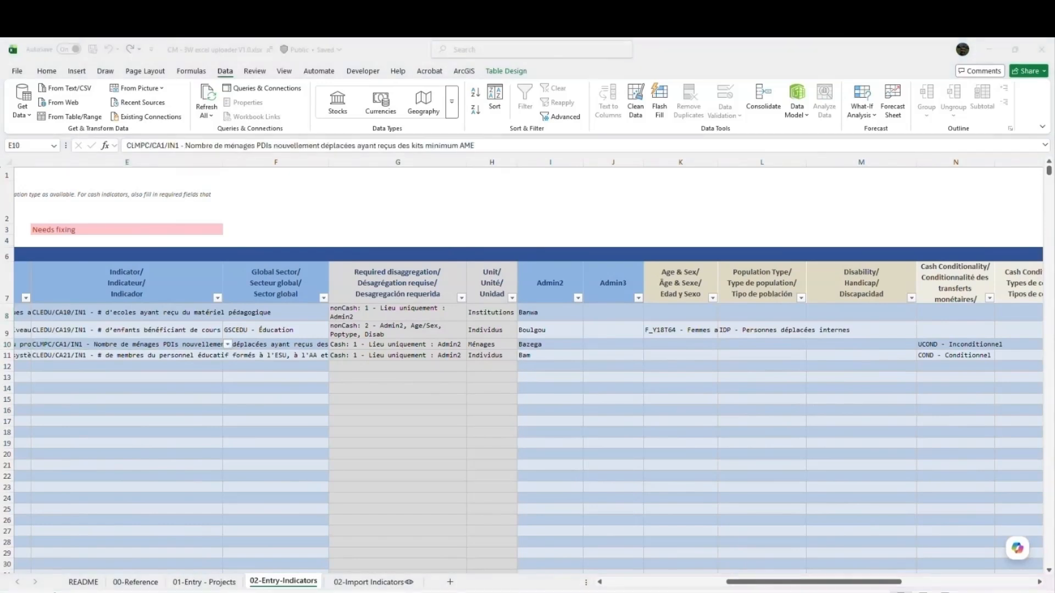
click(786, 583)
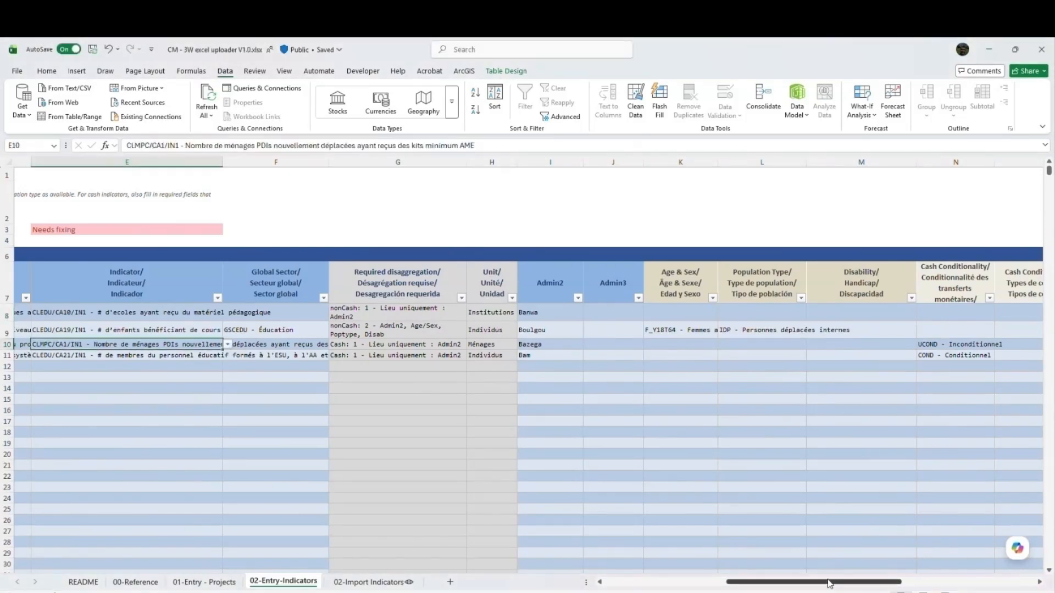
- Compare the selected reporting period with the periodic and cumulative measurement columns of the indicator entries
drag(808, 587, 688, 582)
click(209, 241)
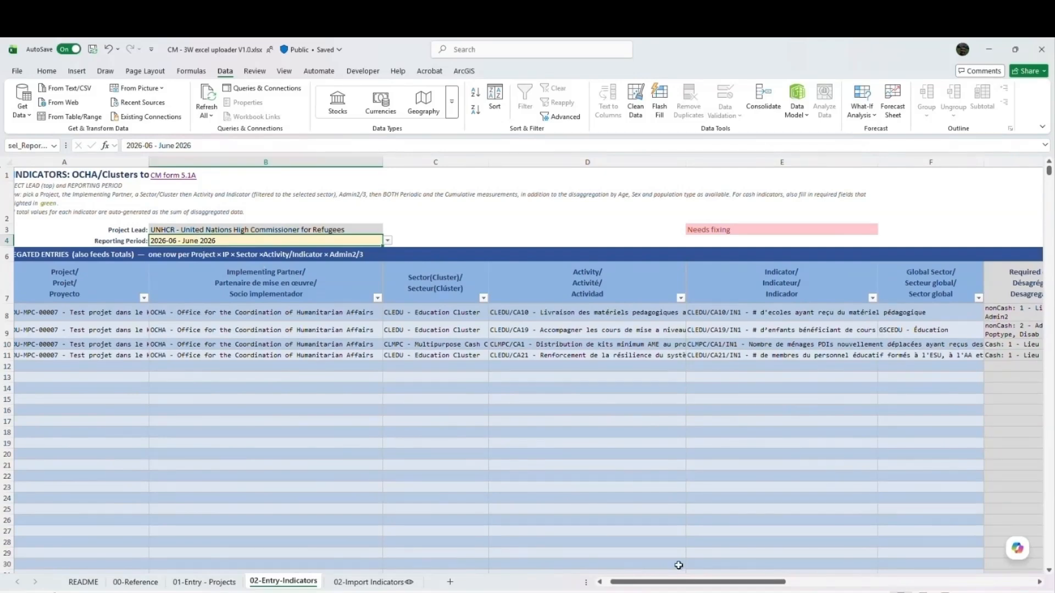
drag(680, 583, 915, 586)
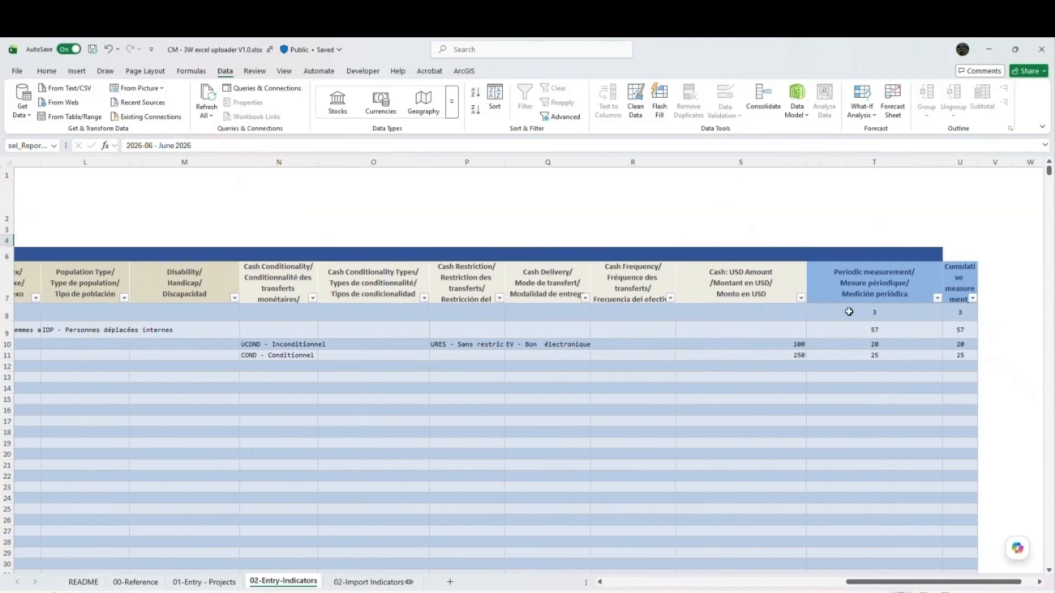
click(863, 300)
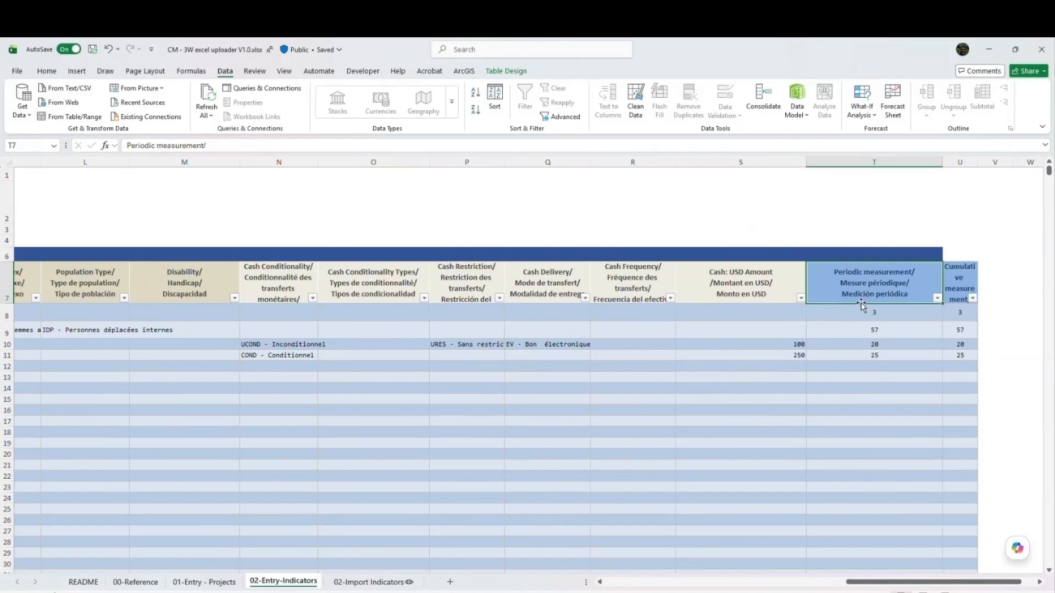
click(965, 282)
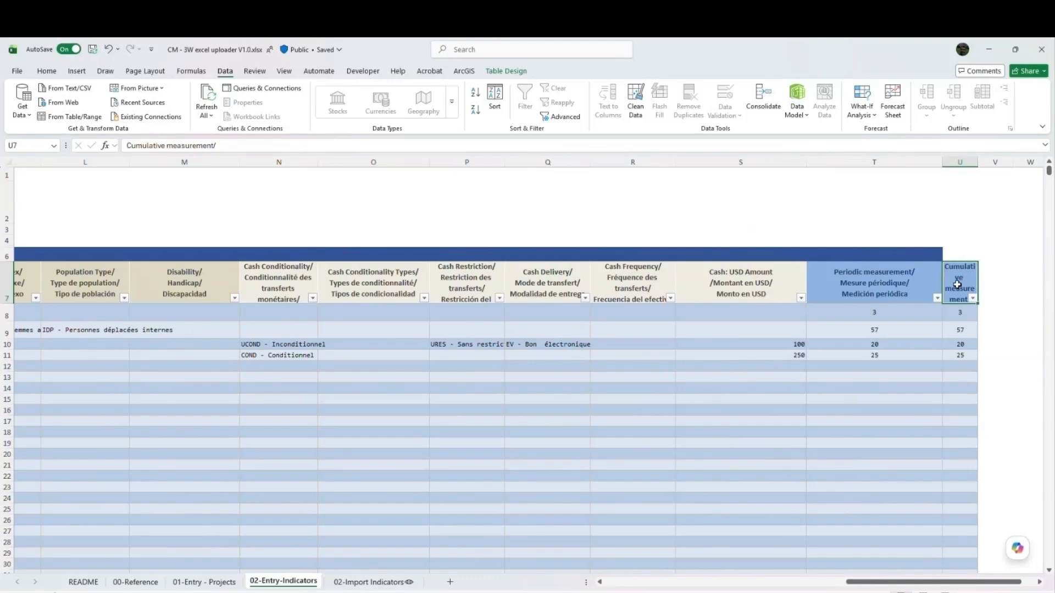
- Change the first indicator entry's sector to CLMPC - Multipurpose Cash Cluster
drag(893, 582, 642, 586)
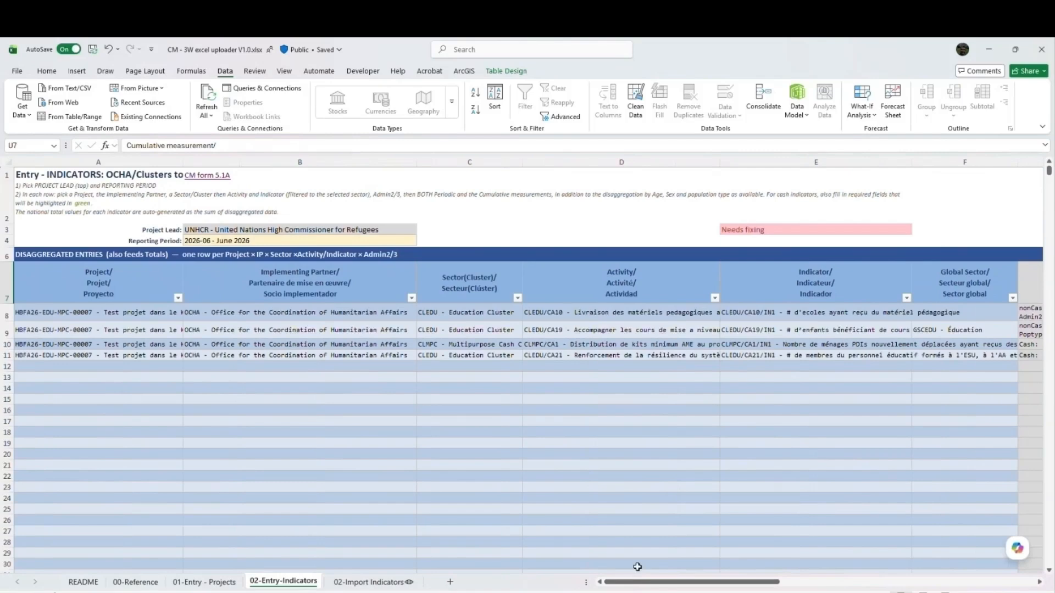
click(398, 313)
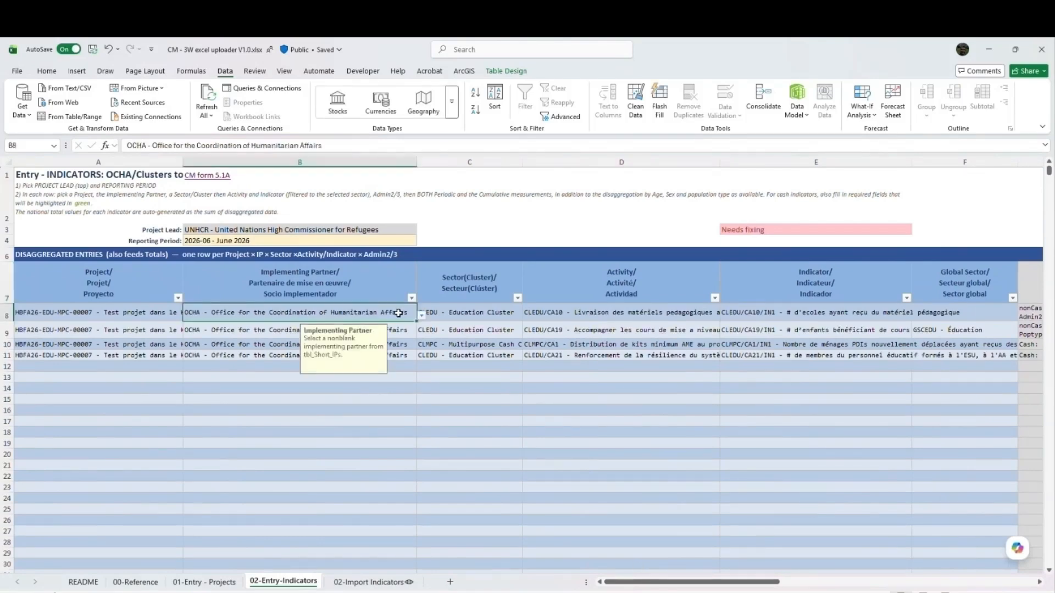
click(465, 318)
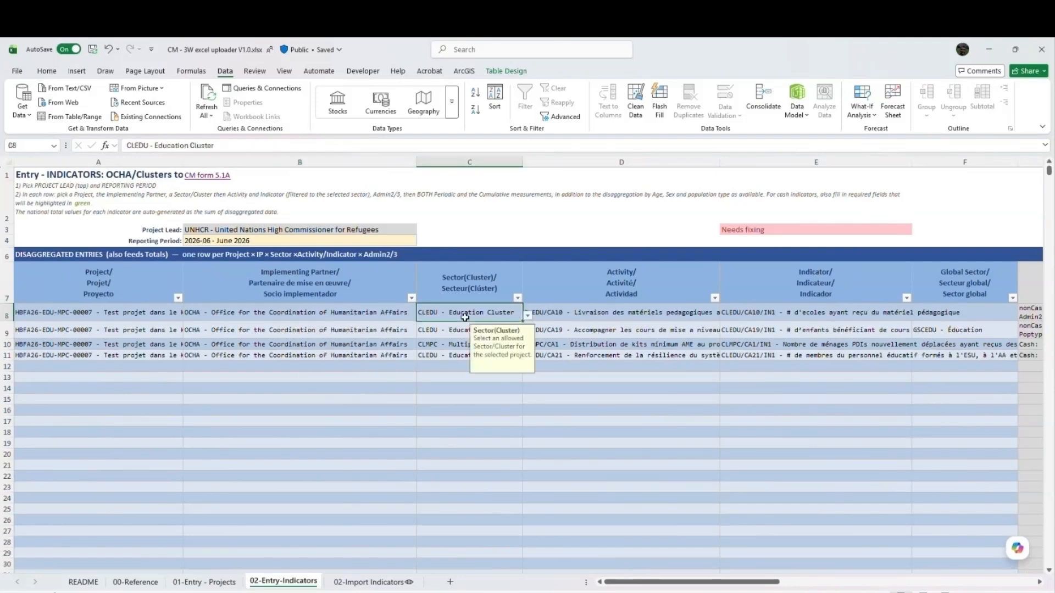
click(526, 316)
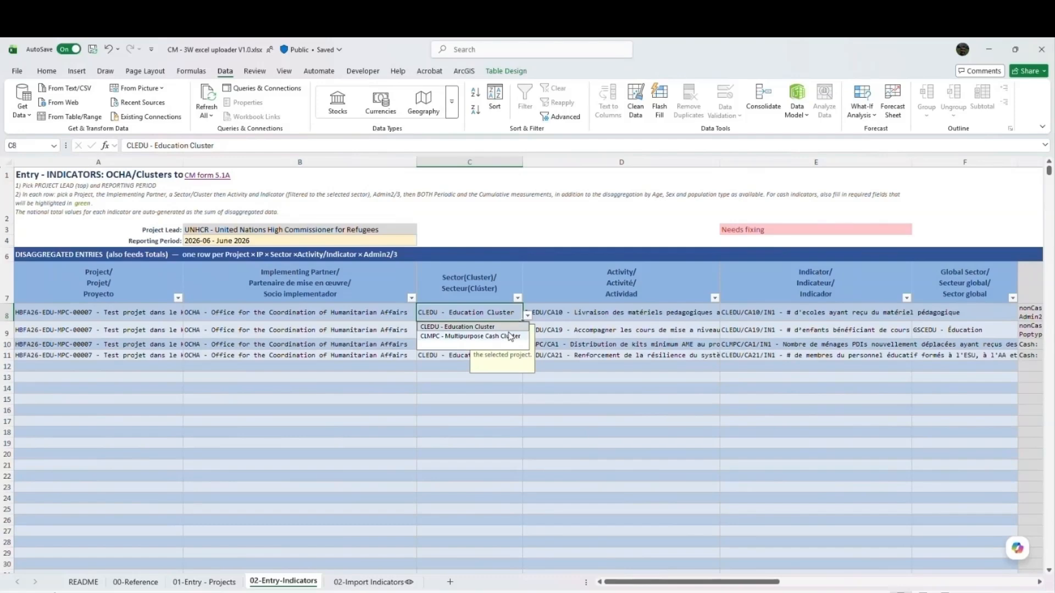
click(511, 336)
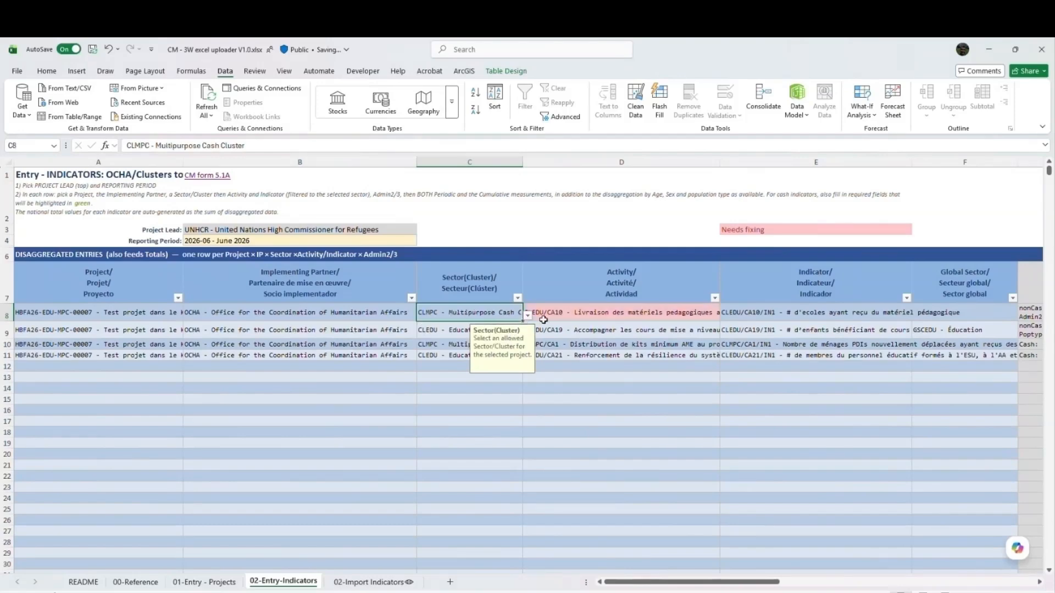
- Set the first entry's activity to CLMPC/CA1 - Distribution de kits minimum AME and view the indicators offered, without choosing one
click(571, 318)
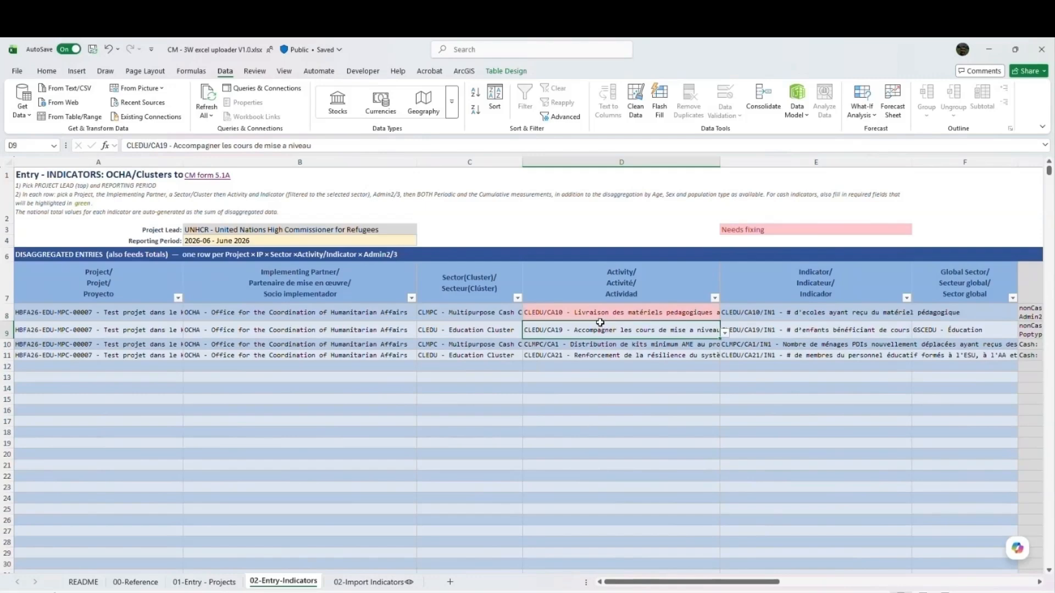
click(724, 316)
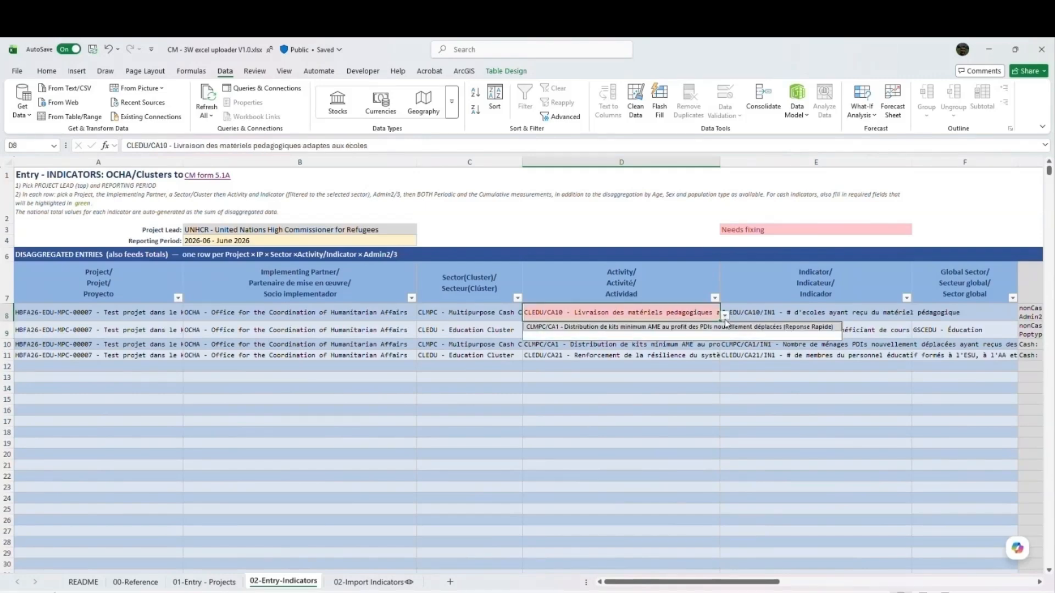
click(674, 328)
click(759, 311)
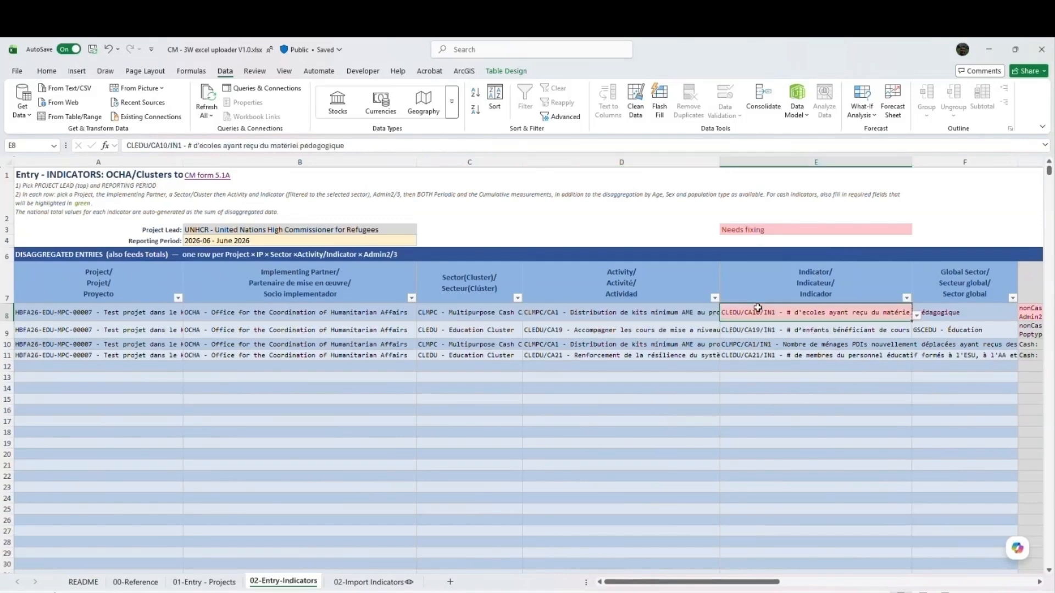
click(914, 317)
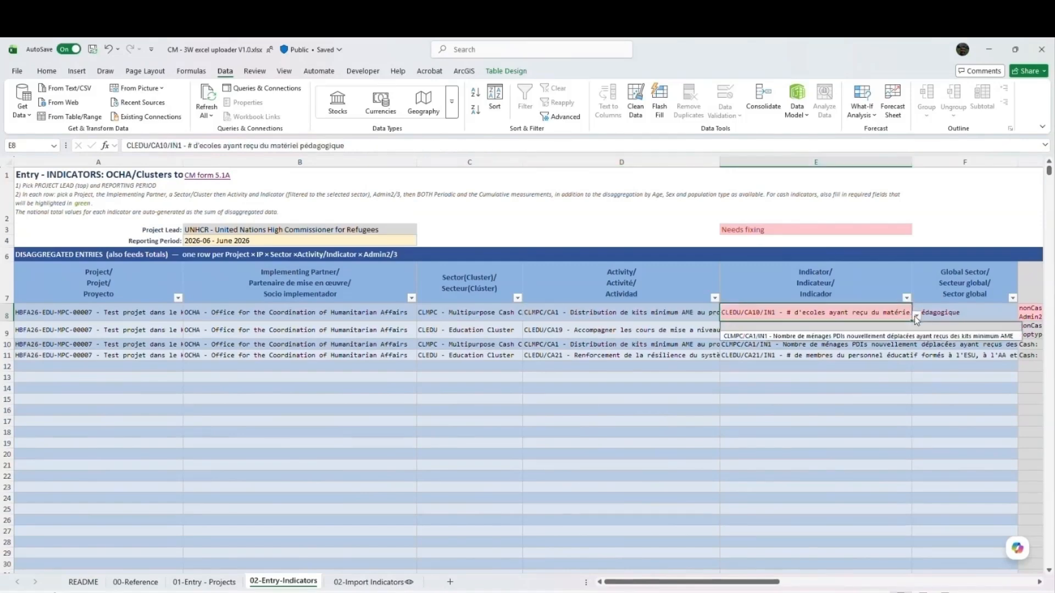
click(997, 316)
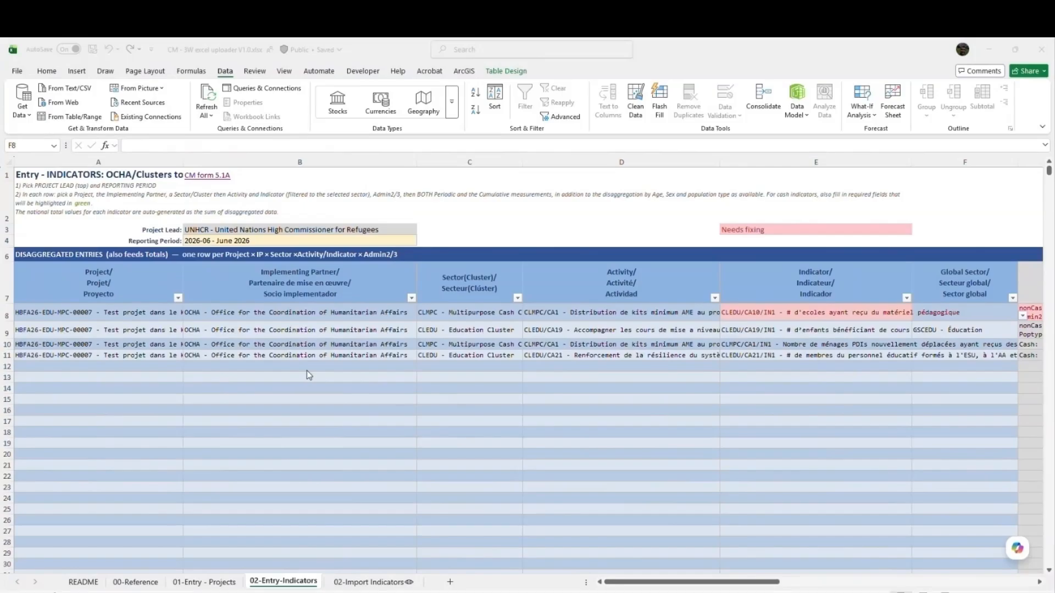
- Review the entries on the 02-Entry-Indicators sheet before preparing the import
key(alt+Tab)
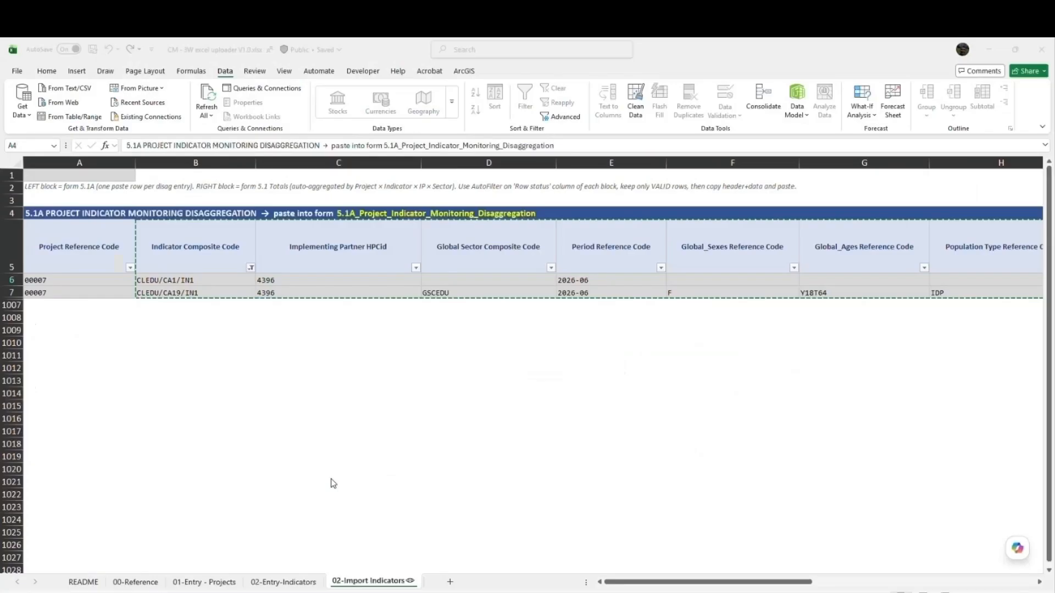
click(284, 583)
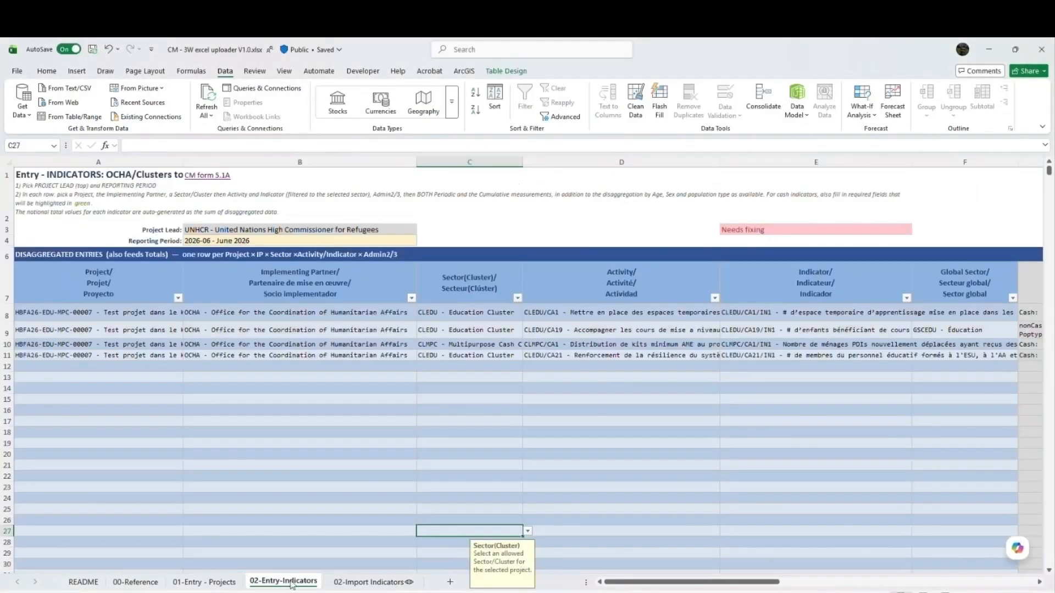
click(625, 584)
- Copy the header and filtered rows of the 5.1A table on 02-Import Indicators, from Project Reference Code through Cumulative Measure (Manual)
click(357, 583)
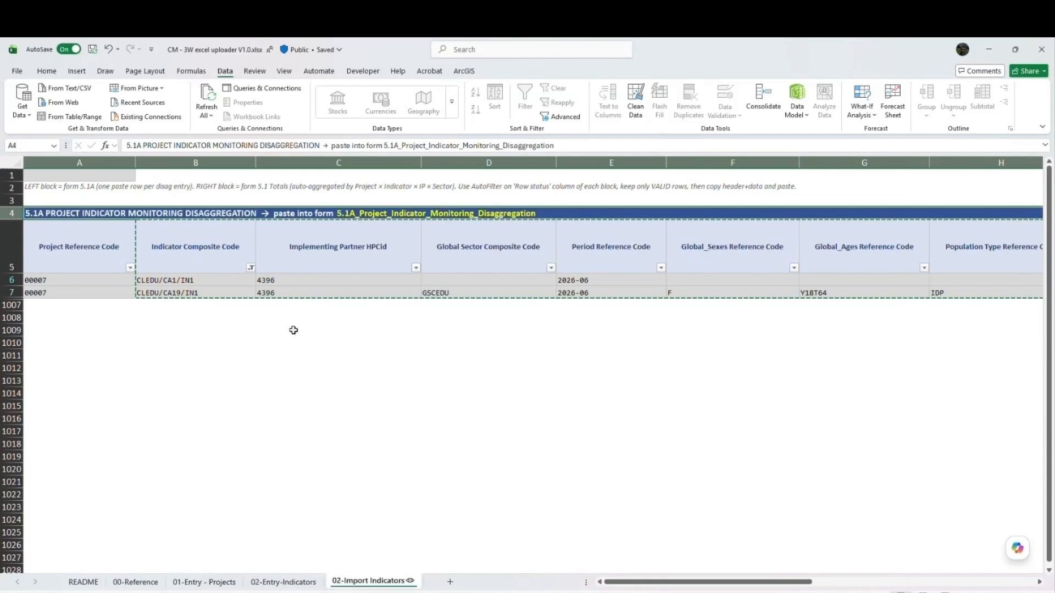
click(113, 250)
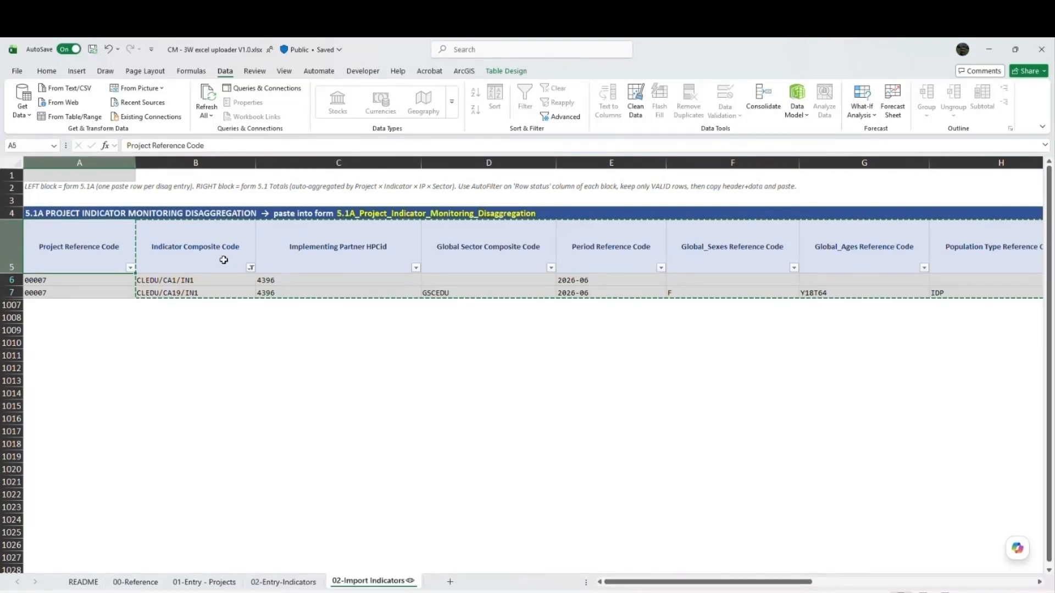
scroll(153, 301, down, 2)
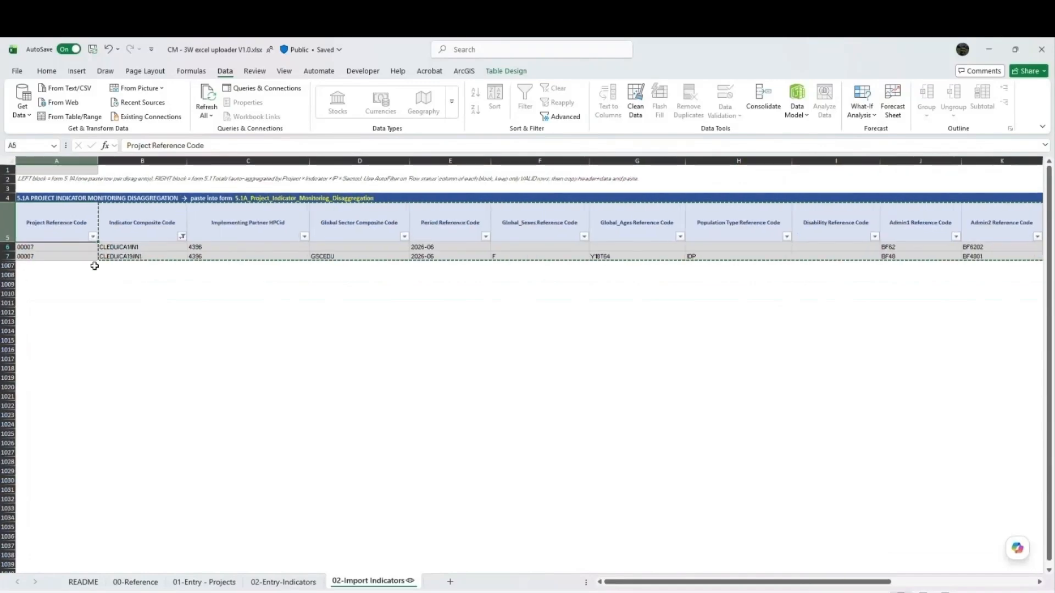
drag(626, 581, 776, 583)
shift+click(998, 257)
key(ctrl+c)
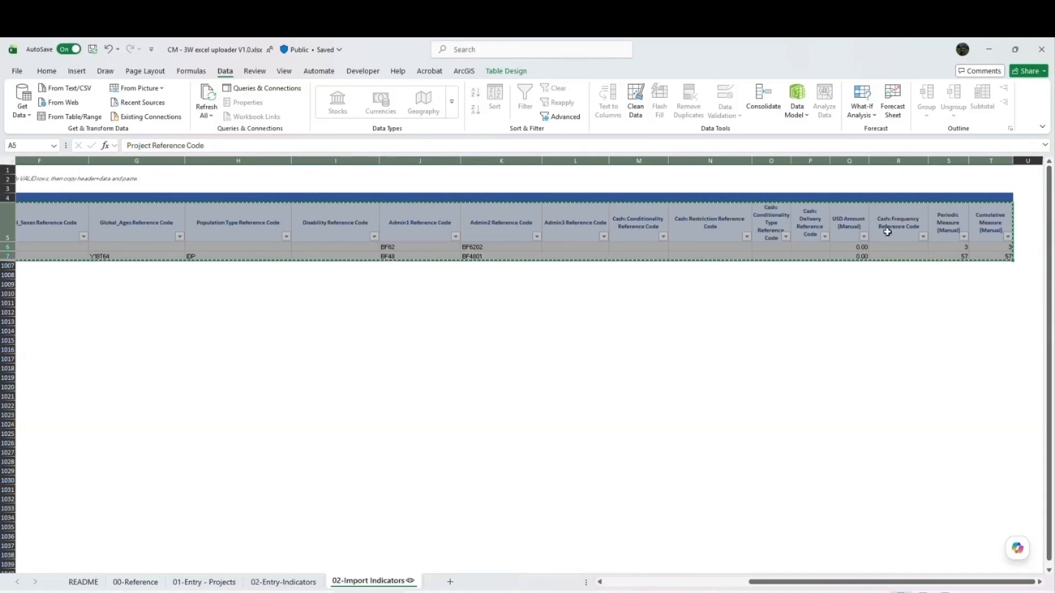
- Switch to the 2.2_Projects form in ActivityInfo and open the Indicator Monitoring Disaggregation records of project HBFA26-EDU-NUT-00007
click(245, 592)
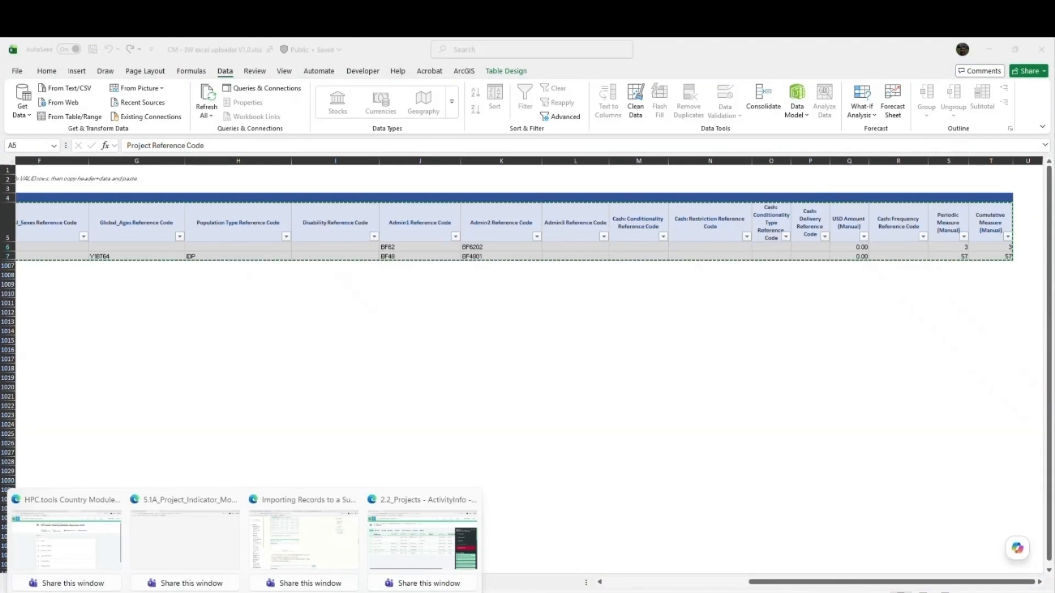
click(399, 539)
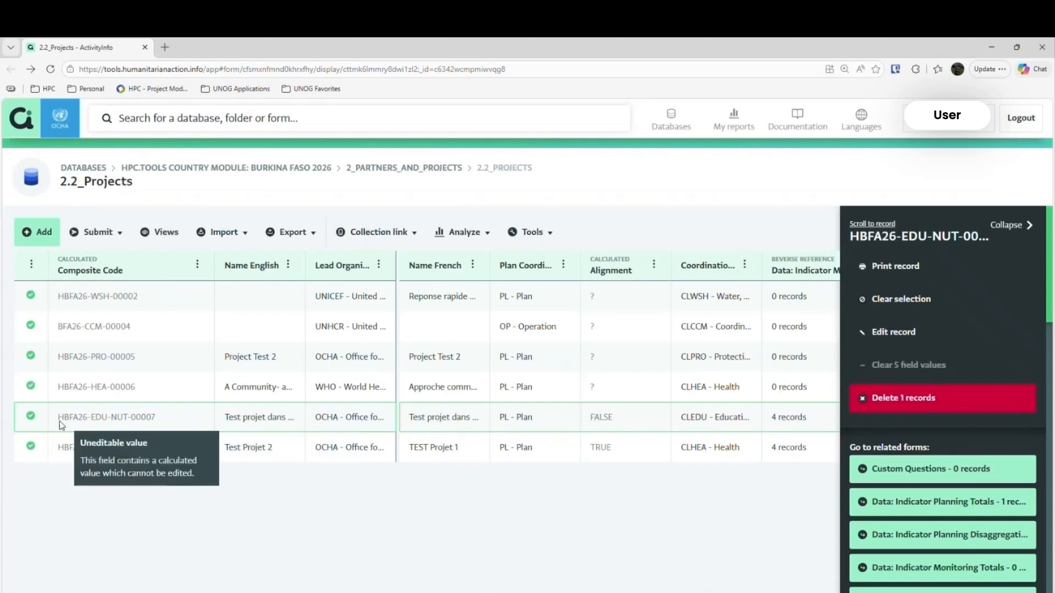
scroll(549, 357, right, 3)
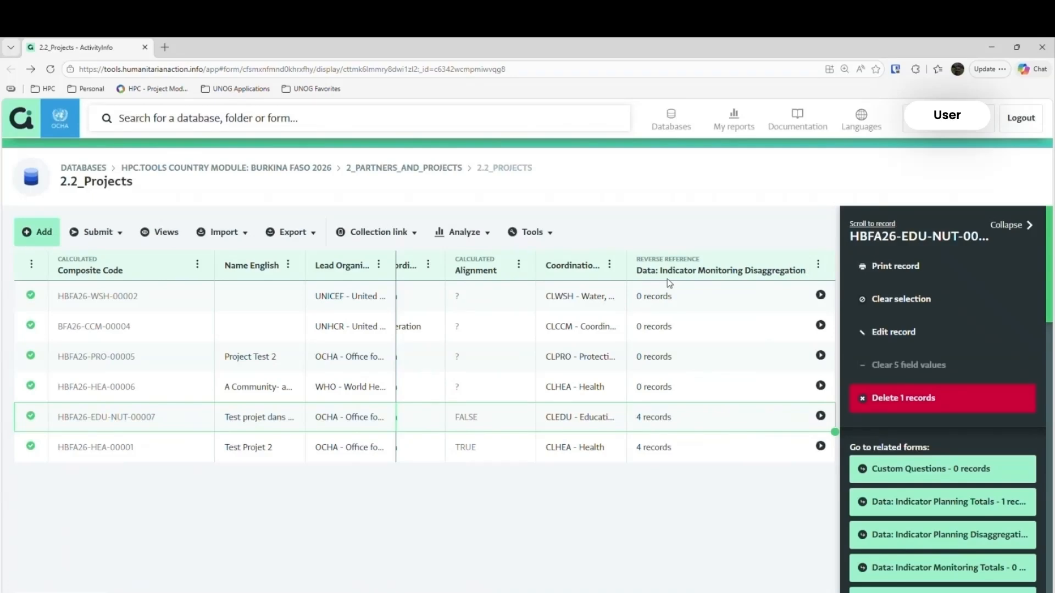
click(820, 415)
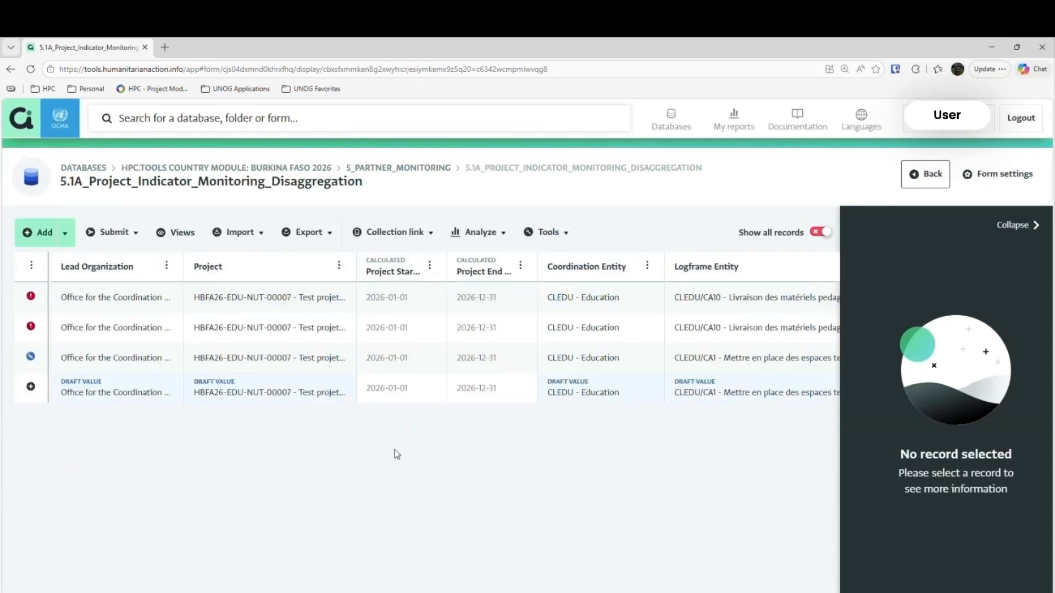
- Paste the copied table as import data for the 5.1A_Project_Indicator_Monitoring_Disaggregation form and continue to field matching
click(255, 236)
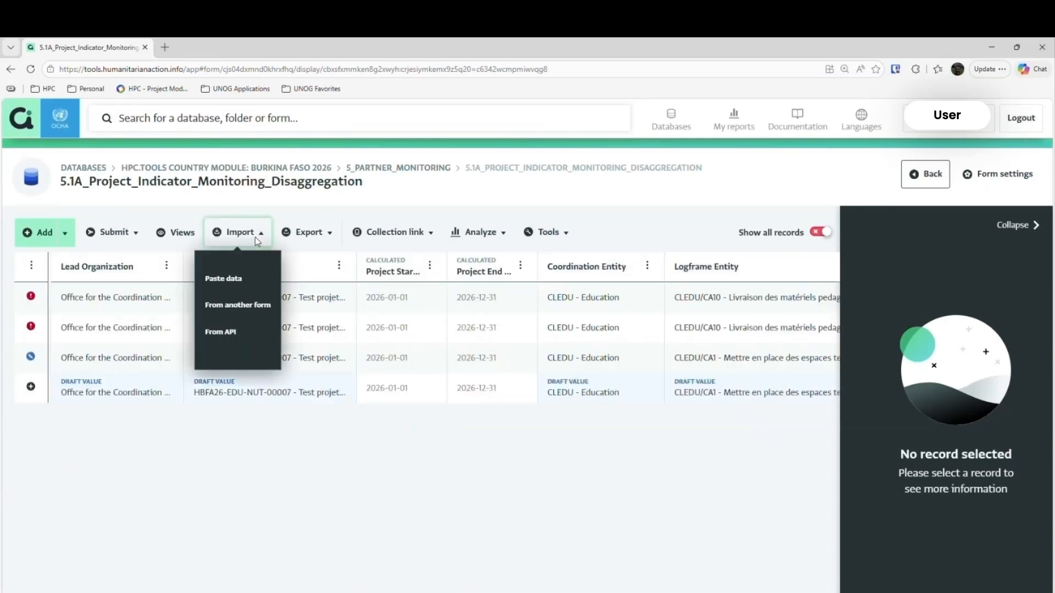
click(233, 282)
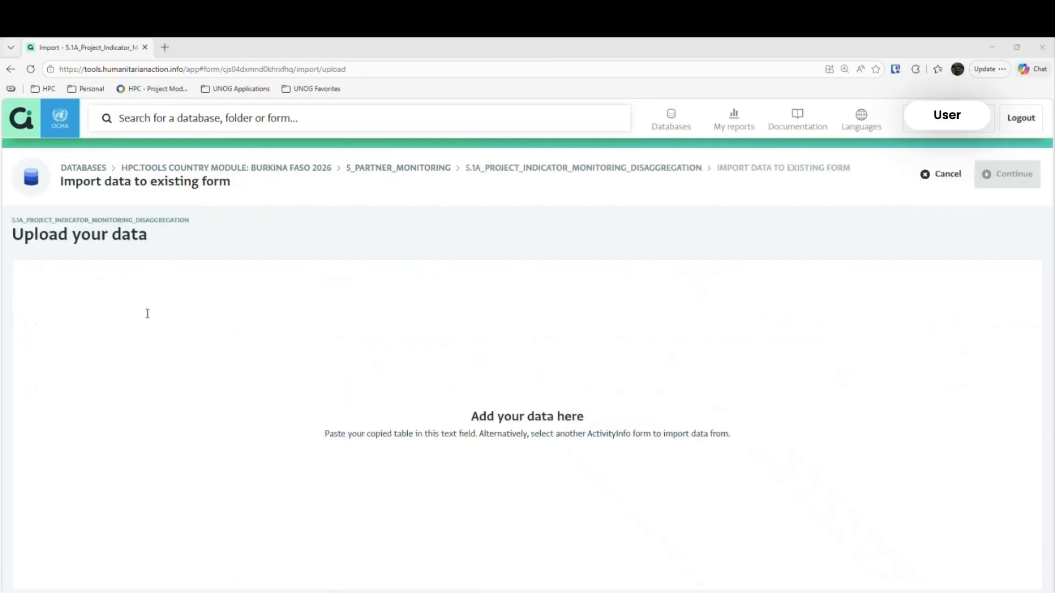
click(108, 280)
key(ctrl+v)
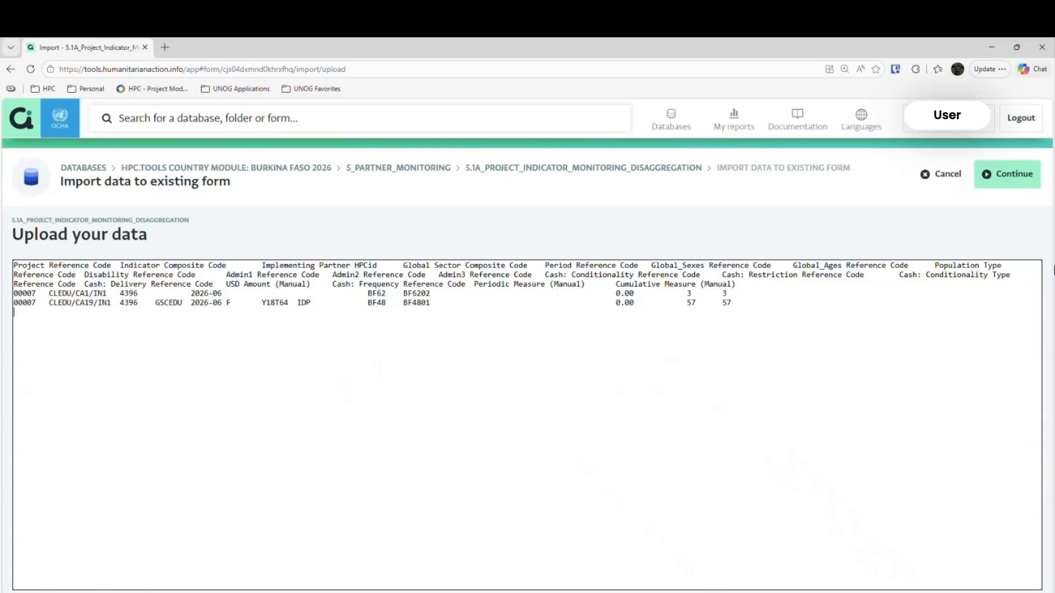
click(1007, 174)
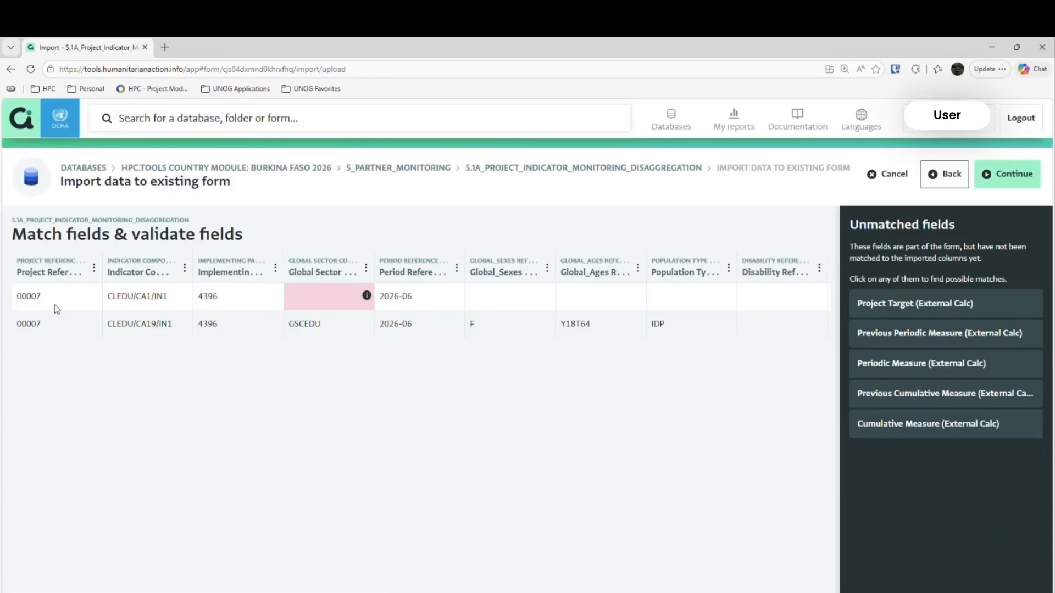
- Examine how the Global Sector Composite Code column is matched and the first row's value in it
click(341, 275)
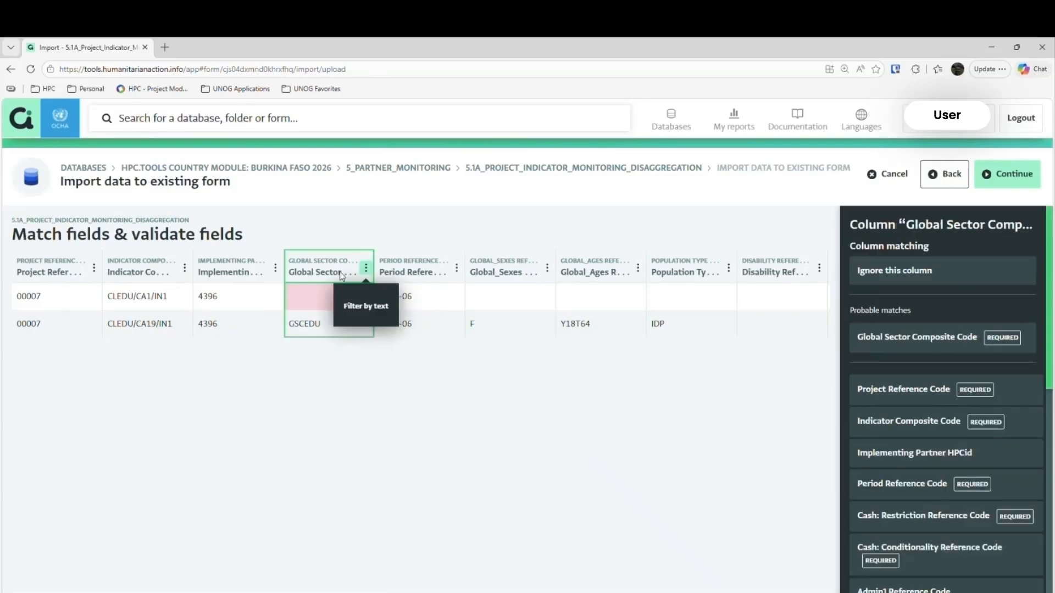
click(302, 287)
click(316, 269)
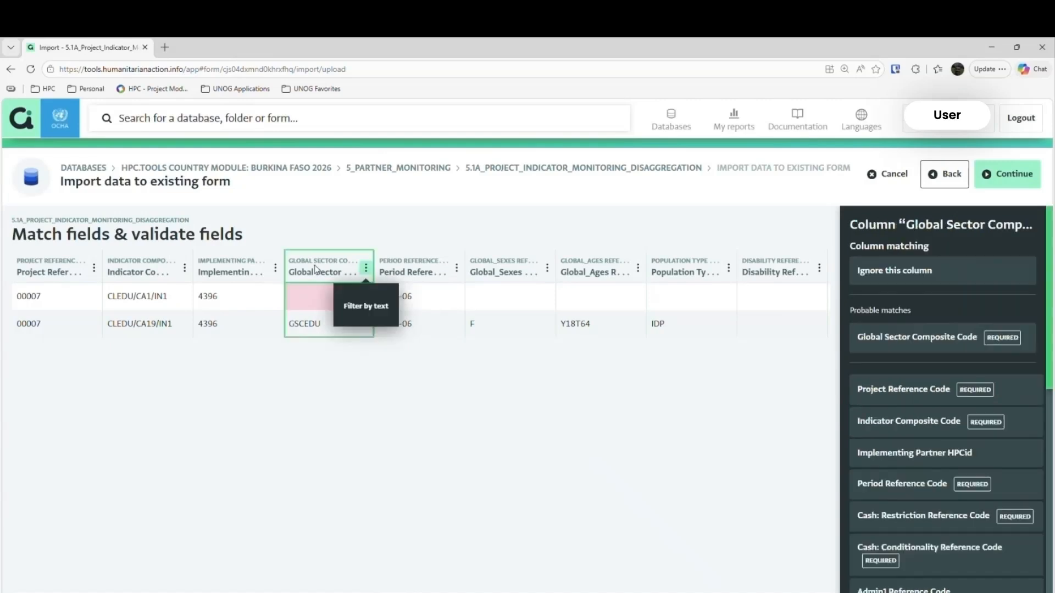
click(312, 305)
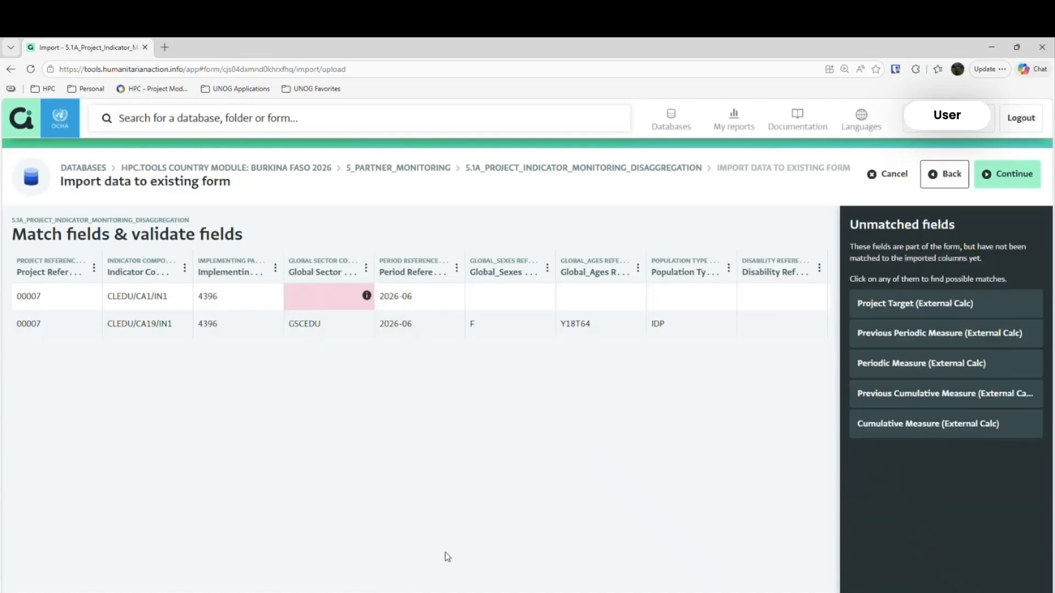
- Switch to the 3W uploader workbook and set the first entry's Global Sector on 02-Entry-Indicators to GSCEDU - Éducation
click(455, 592)
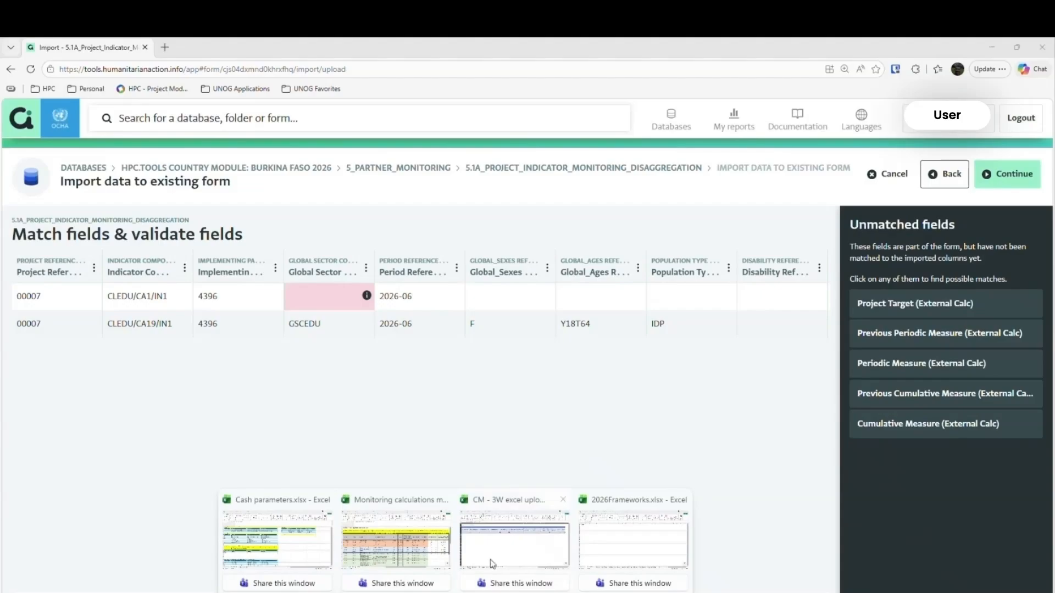
click(492, 563)
click(299, 581)
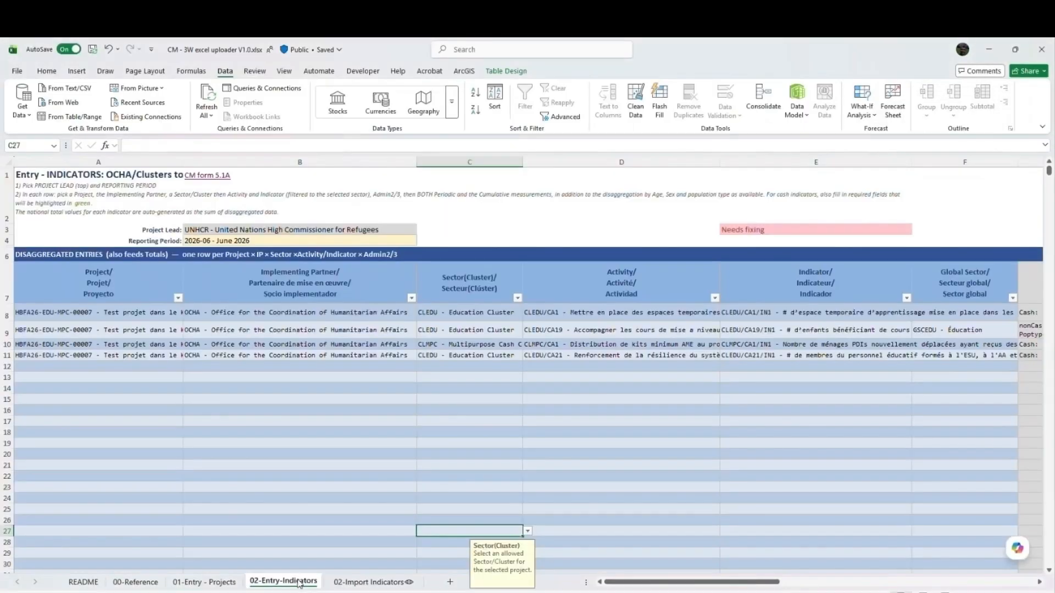
drag(684, 582, 736, 585)
click(735, 318)
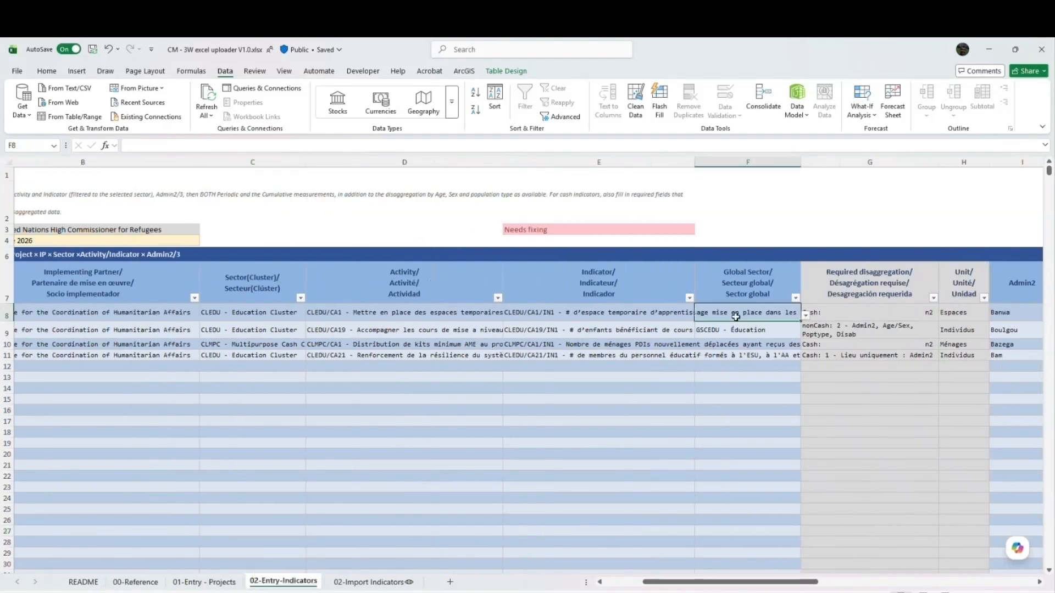
click(805, 314)
click(736, 333)
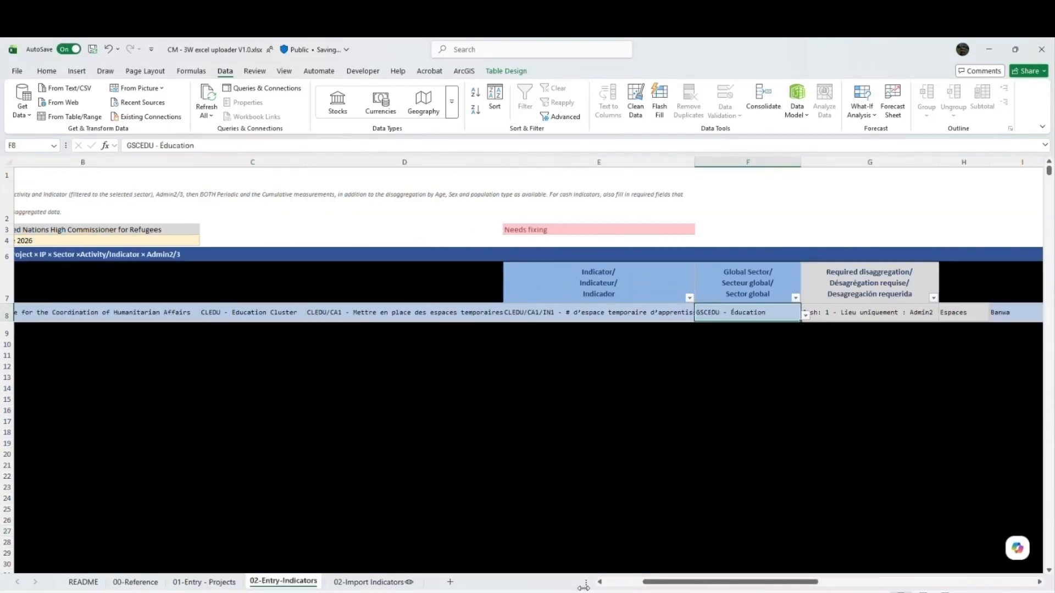
- Copy the updated 02-Import Indicators table, replace the import data in ActivityInfo with it, and continue to field matching
click(346, 582)
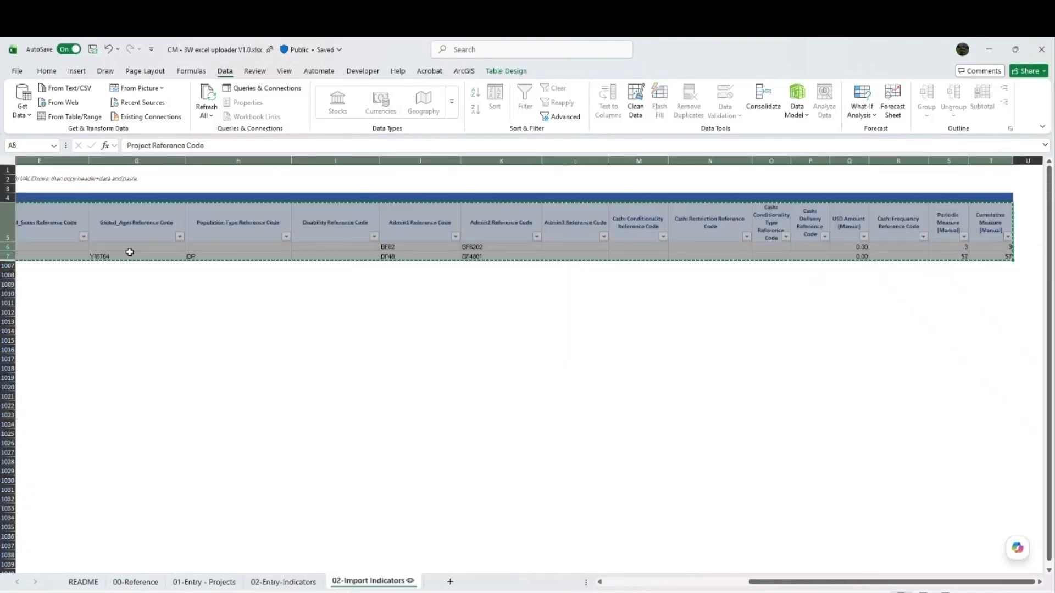
key(alt+Tab)
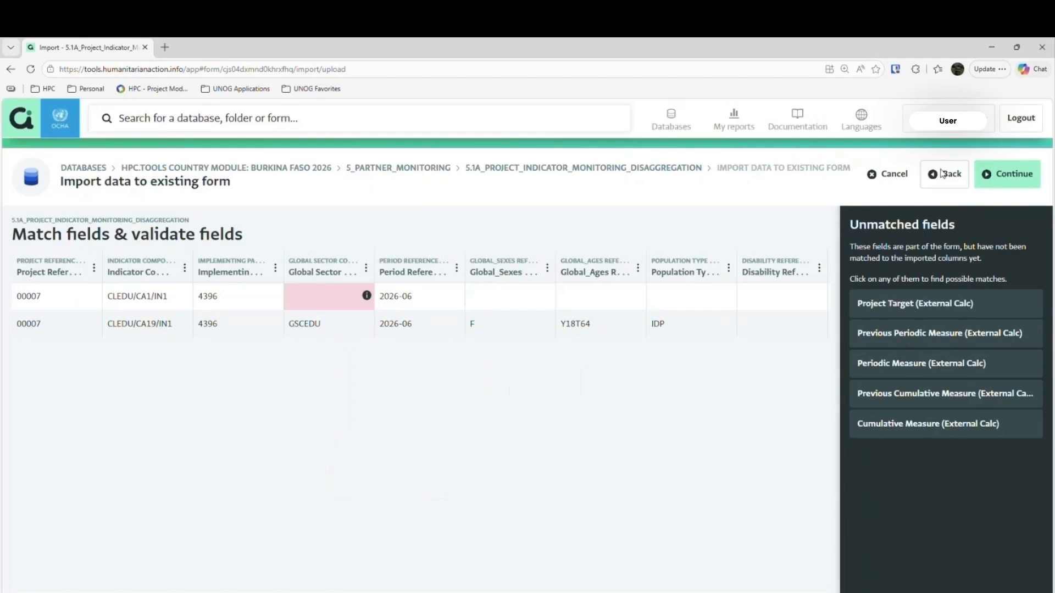
click(940, 174)
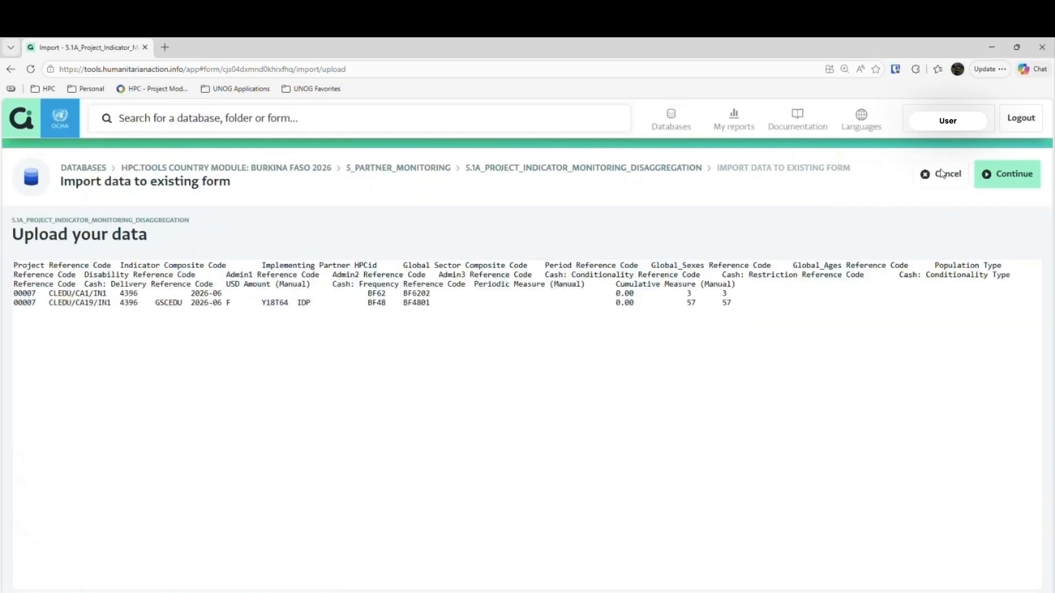
click(515, 288)
key(ctrl+a)
text(Project Reference Code	Indicator Composite Code	Implementing Partner HPCid	Global Sector Composite Code	Period Reference Code	Global_Sexes Reference Code	Global_Ages Reference Code	Population Type Reference Code	Disability Reference Code	Admin1 Reference Code	Admin2 Reference Code	Admin3 Reference Code	Cash: Conditionality Reference Code	Cash: Restriction Reference Code	Cash: Conditionality Type Reference Code	Cash: Delivery Reference Code	USD Amount (Manual)	Cash: Frequency Reference Code	Periodic Measure (Manual)	Cumulative Measure (Manual) 00007	CLEDU/CA1/IN1	4396	GSCEDU	2026-06					BF62	BF6202						0.00		3	3 00007	CLEDU/CA19/IN1	4396	GSCEDU	2026-06	F	Y18T64	IDP		BF48	BF4801						0.00		57	57)
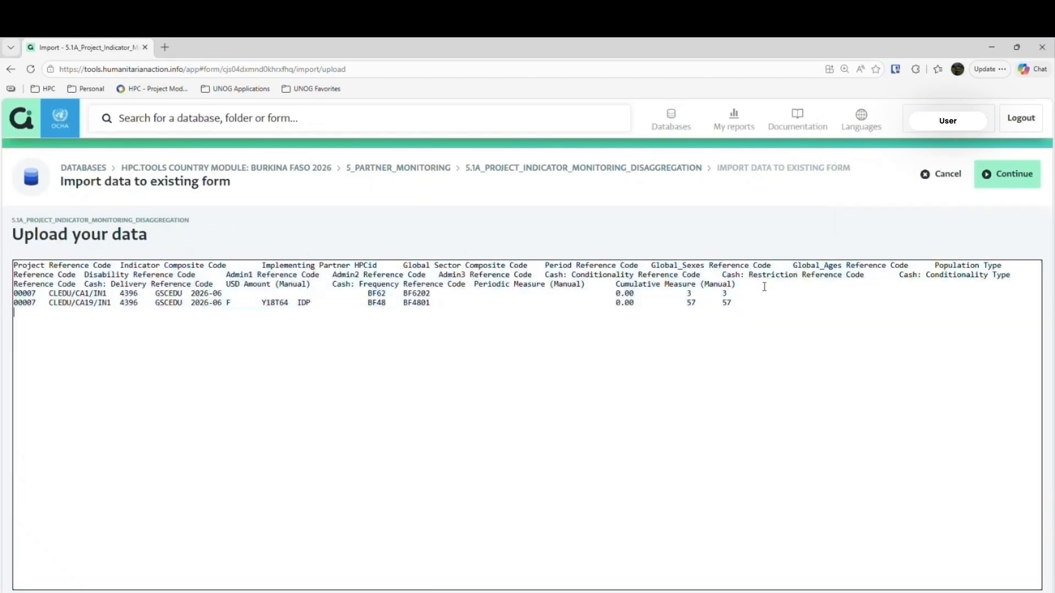
click(1009, 182)
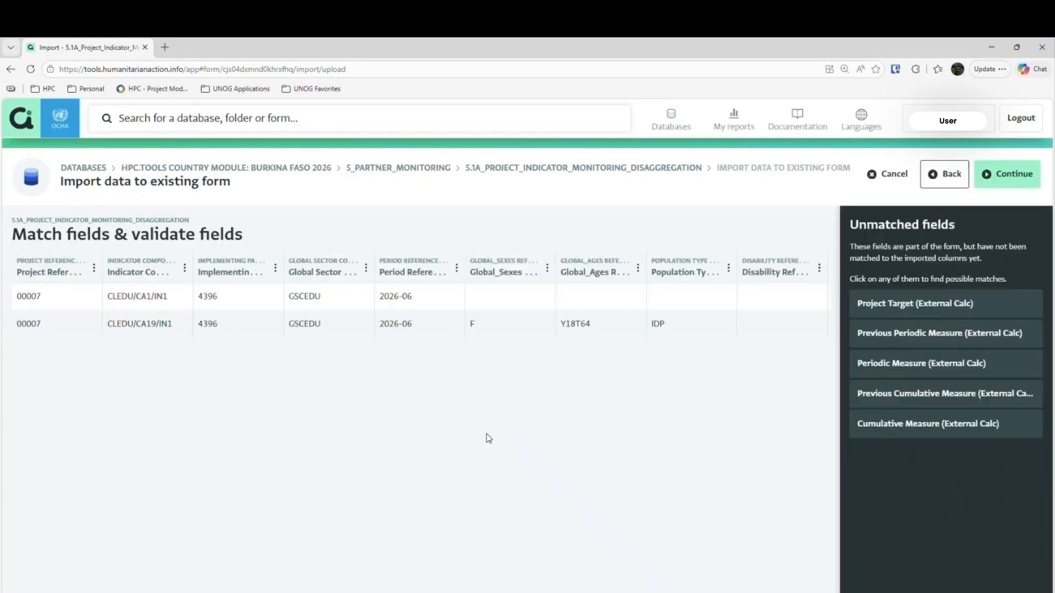
- Set the unmatched Admin3 Reference Code and USD Amount (Manual) columns to be ignored and continue to the record review
click(341, 306)
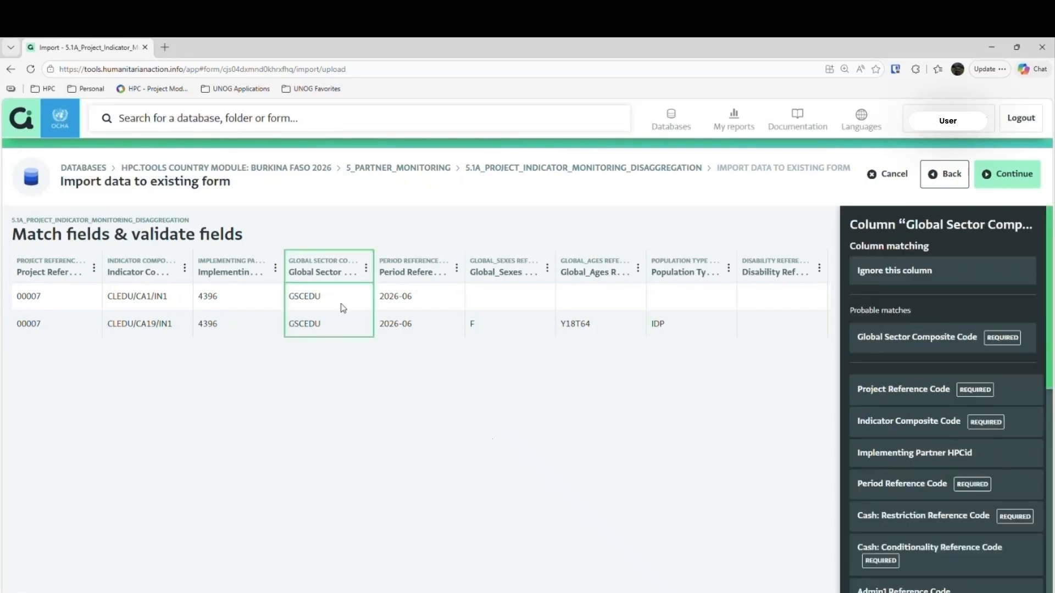
drag(324, 592, 585, 577)
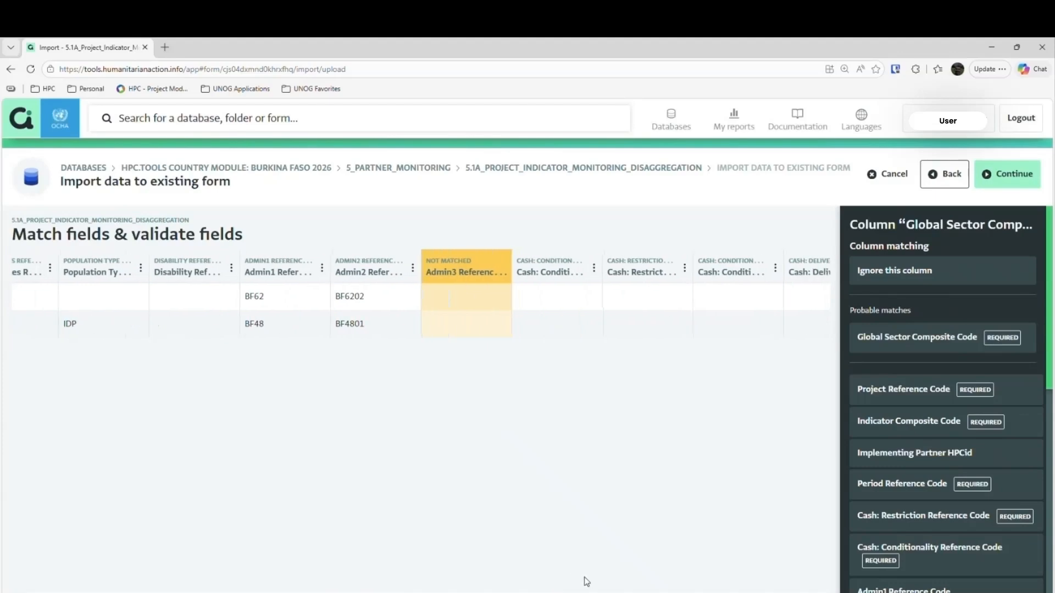
click(463, 273)
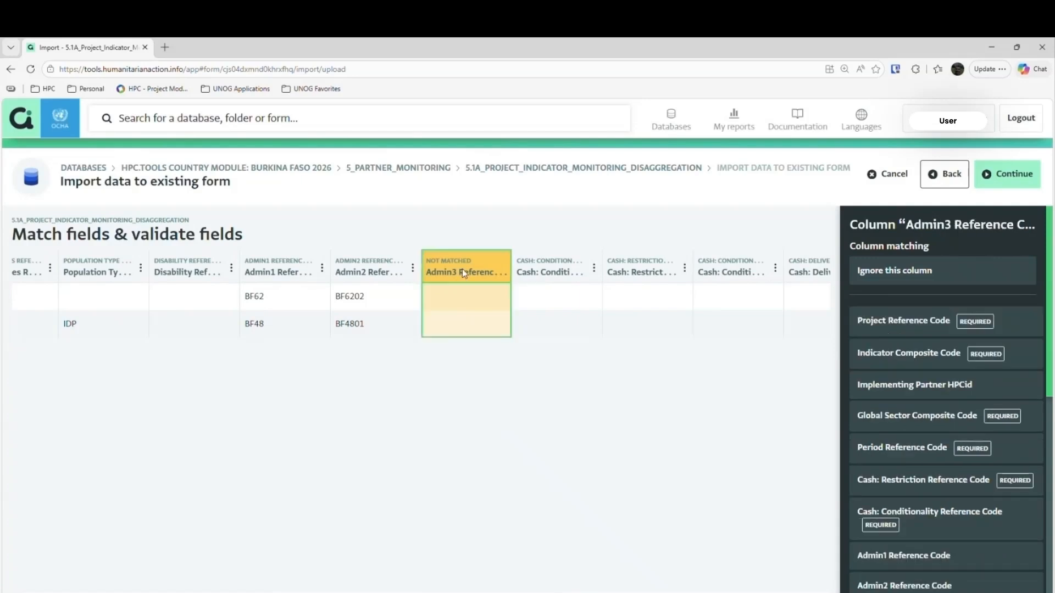
click(873, 279)
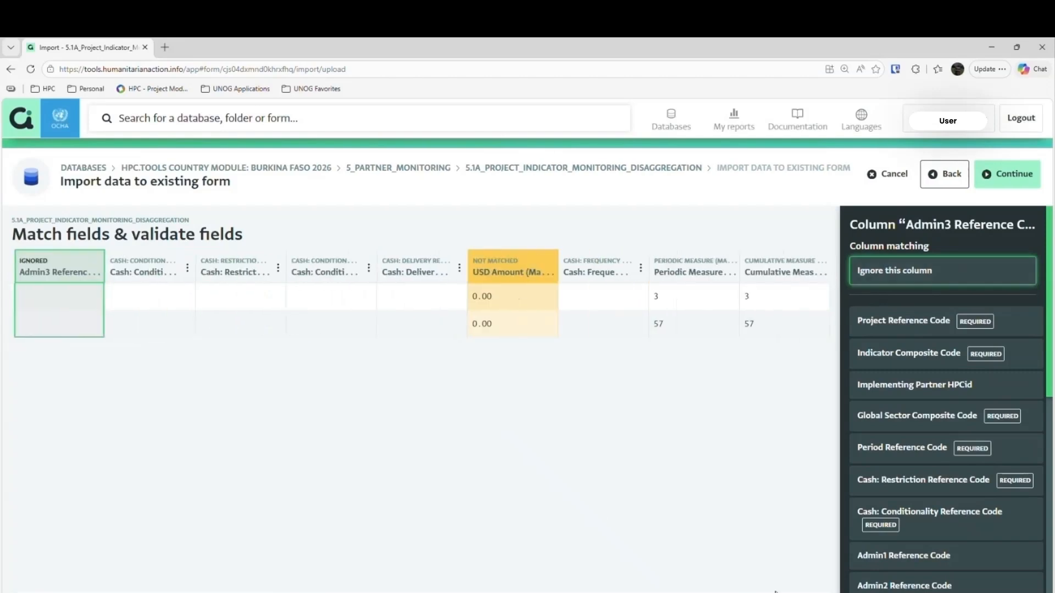
click(513, 280)
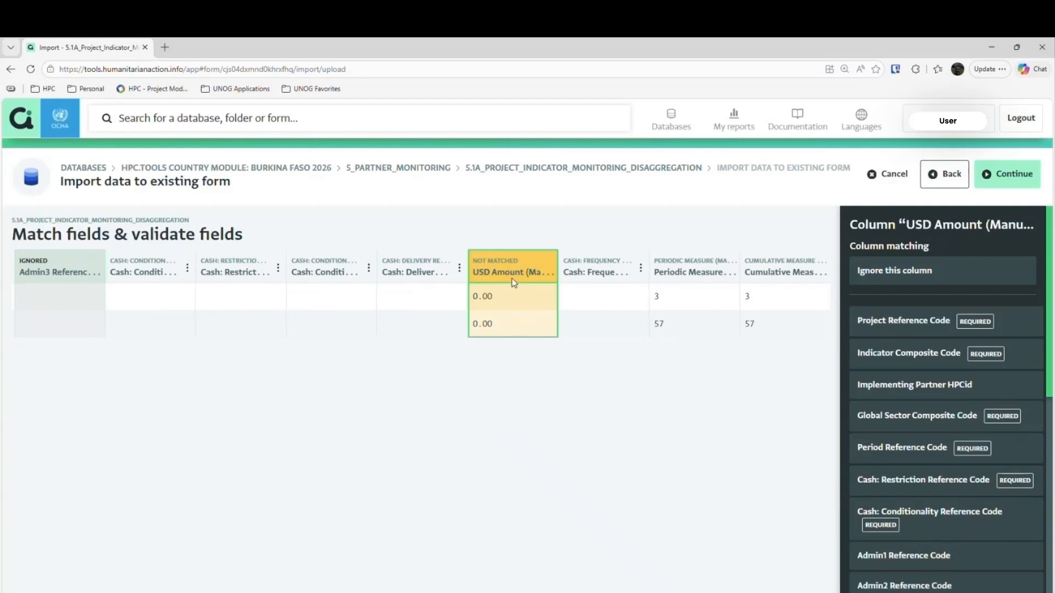
click(883, 276)
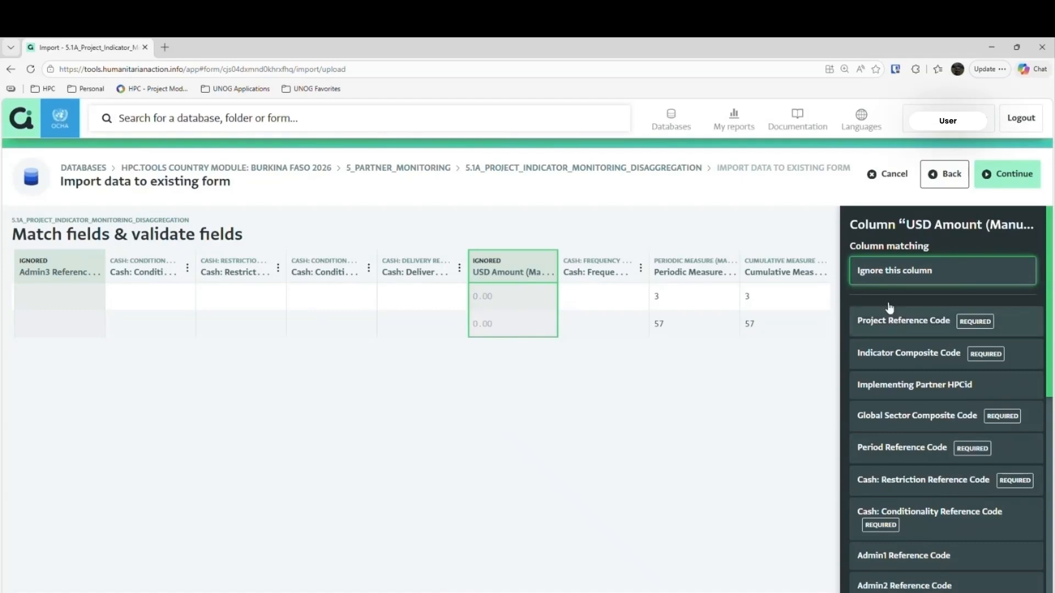
mouse_move(660, 592)
mouse_down()
mouse_move(212, 592)
mouse_move(665, 591)
mouse_up()
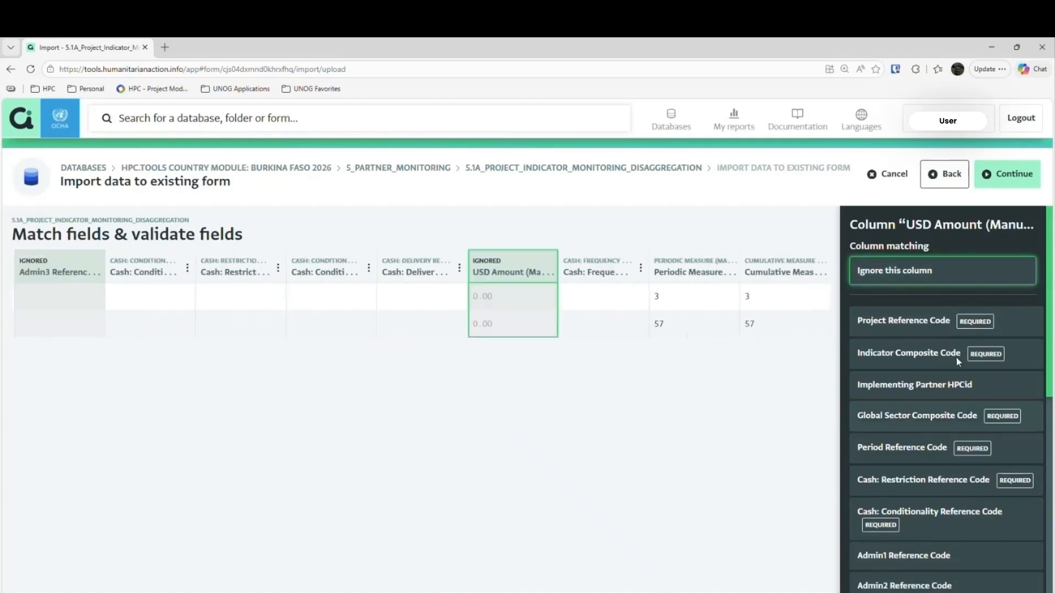
click(1012, 181)
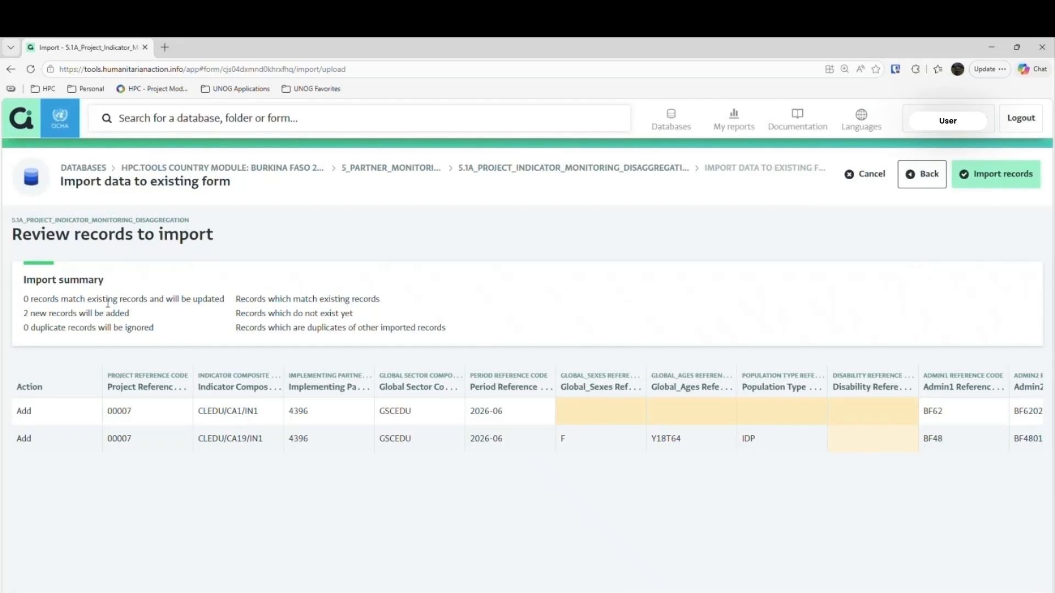
- Check the import summary and import the records into the 5.1A_Project_Indicator_Monitoring_Disaggregation form
triple_click(39, 317)
triple_click(37, 330)
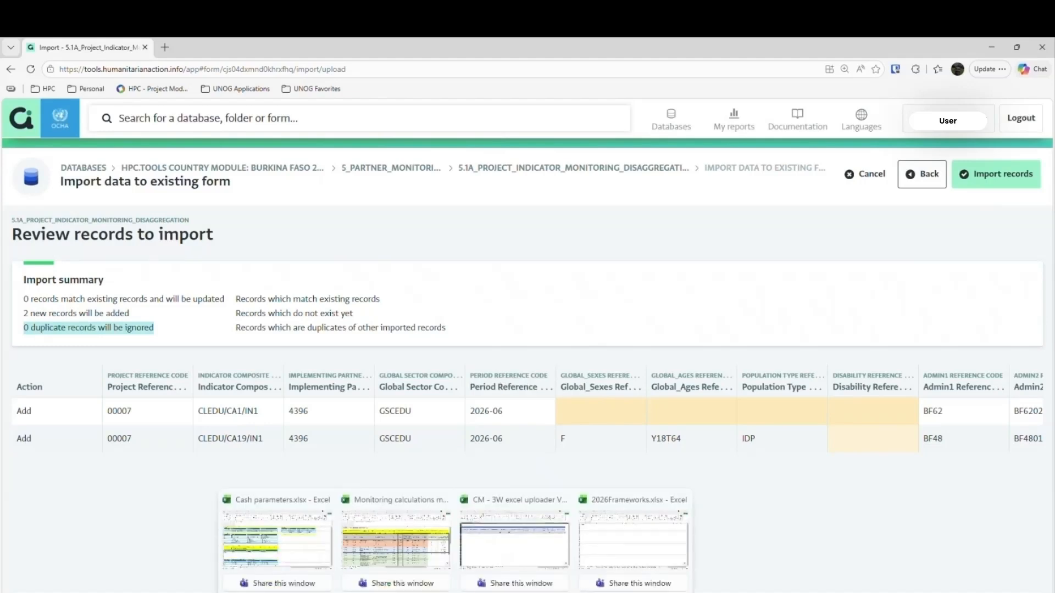
click(486, 555)
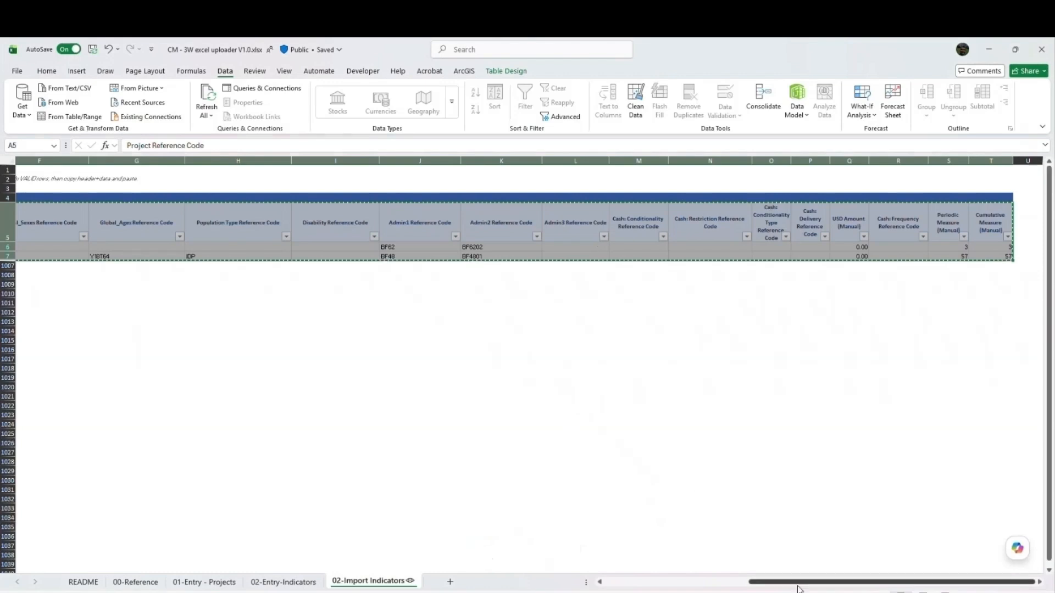
mouse_move(940, 581)
mouse_down()
mouse_move(797, 581)
mouse_move(937, 582)
mouse_up()
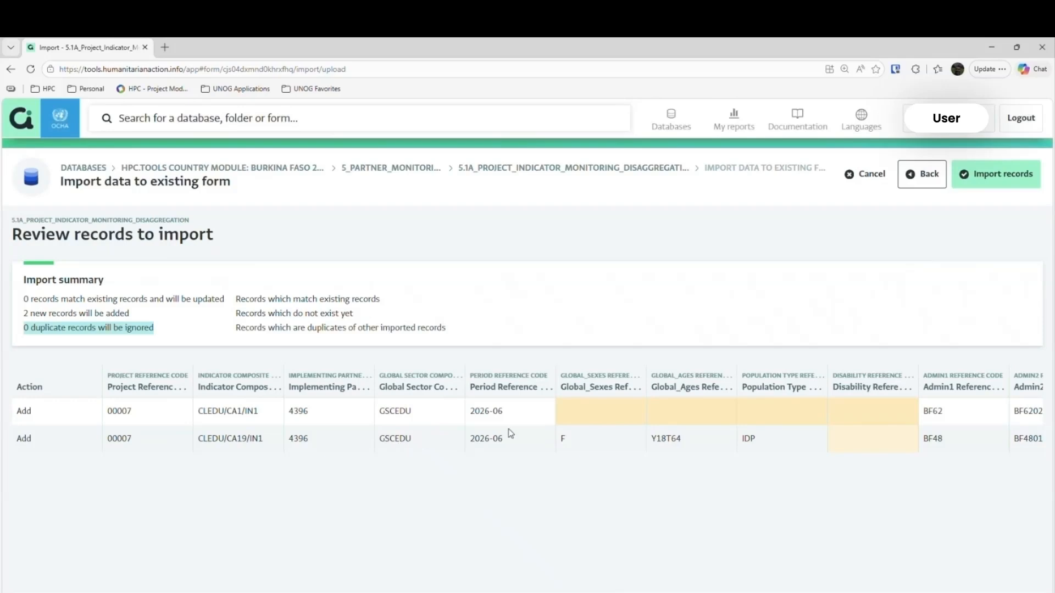
click(995, 185)
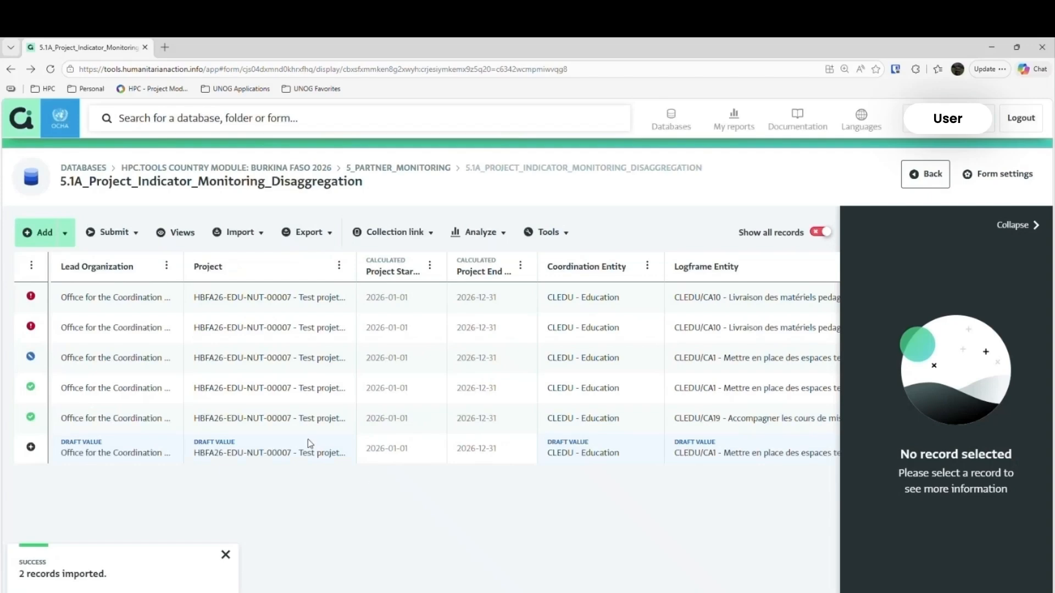
click(225, 556)
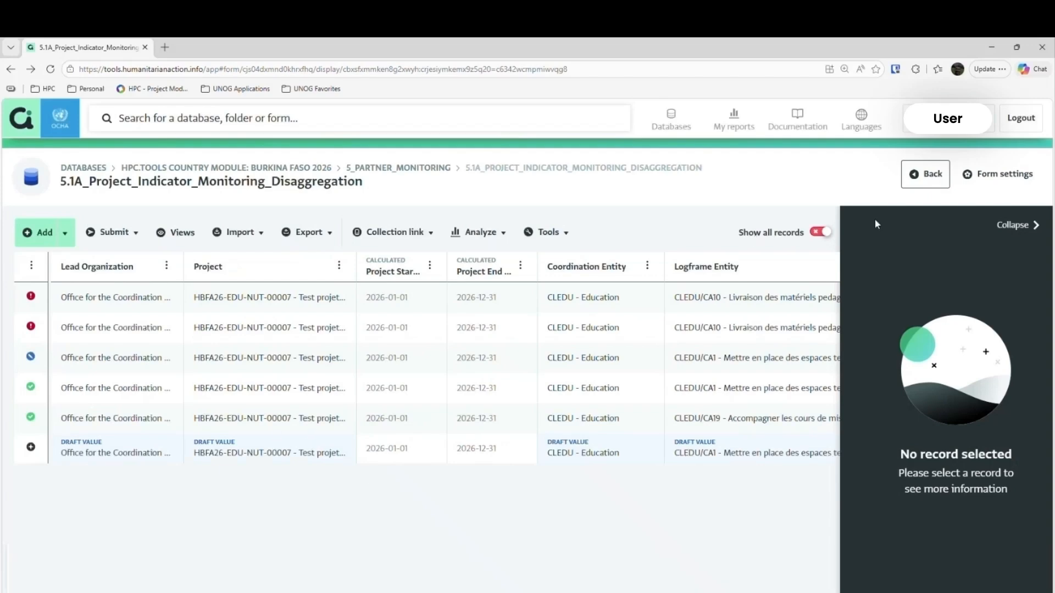
click(816, 233)
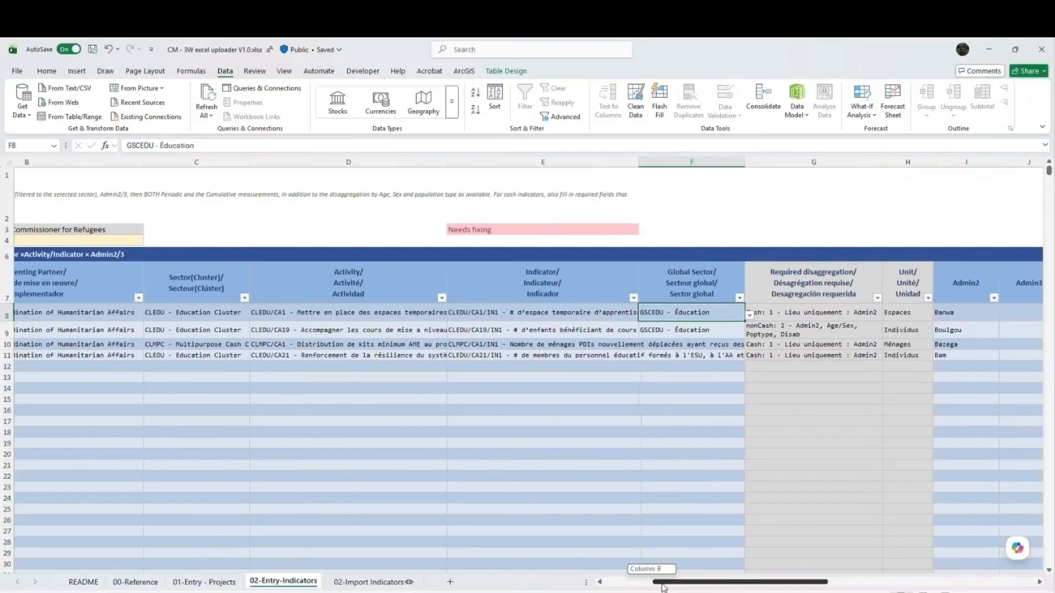
- Examine the Required disaggregation entries on 02-Entry-Indicators and the reference code columns on 02-Import Indicators in the Excel uploader
drag(664, 588, 697, 586)
drag(621, 312, 647, 354)
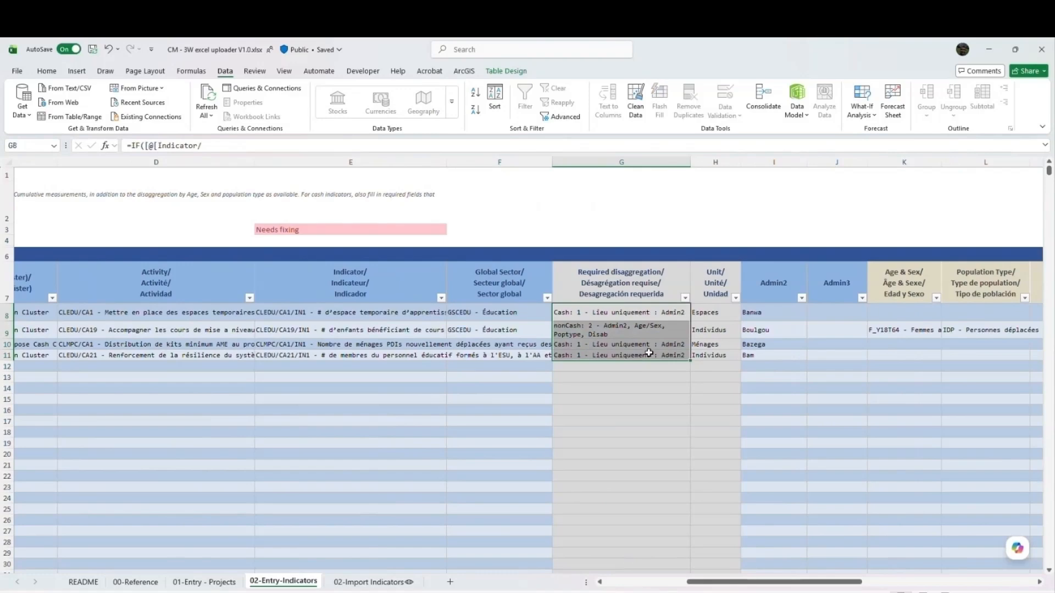
drag(764, 587, 865, 580)
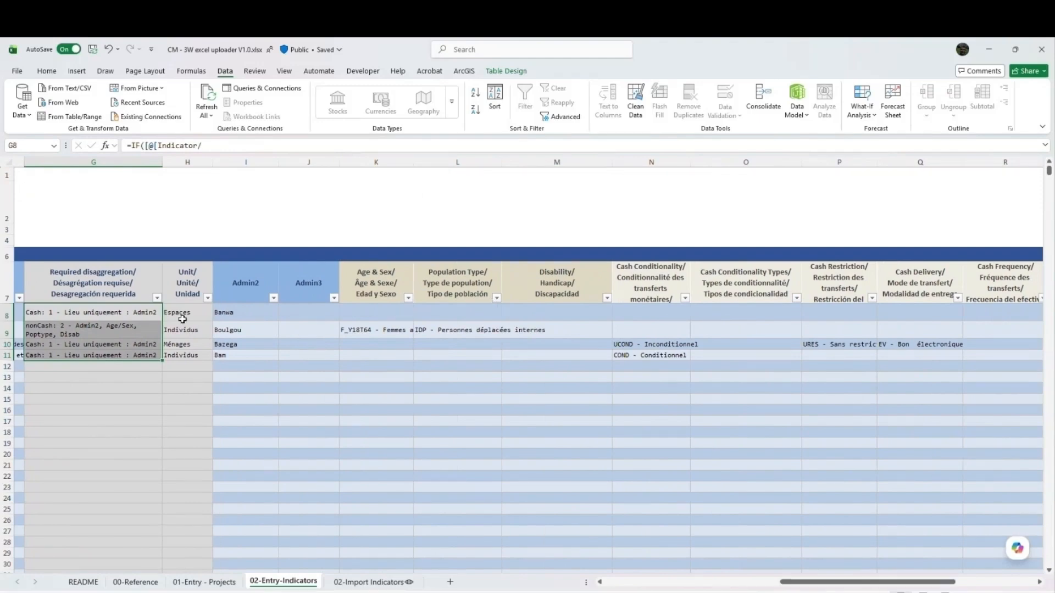
drag(113, 319, 113, 354)
drag(141, 315, 145, 355)
click(369, 582)
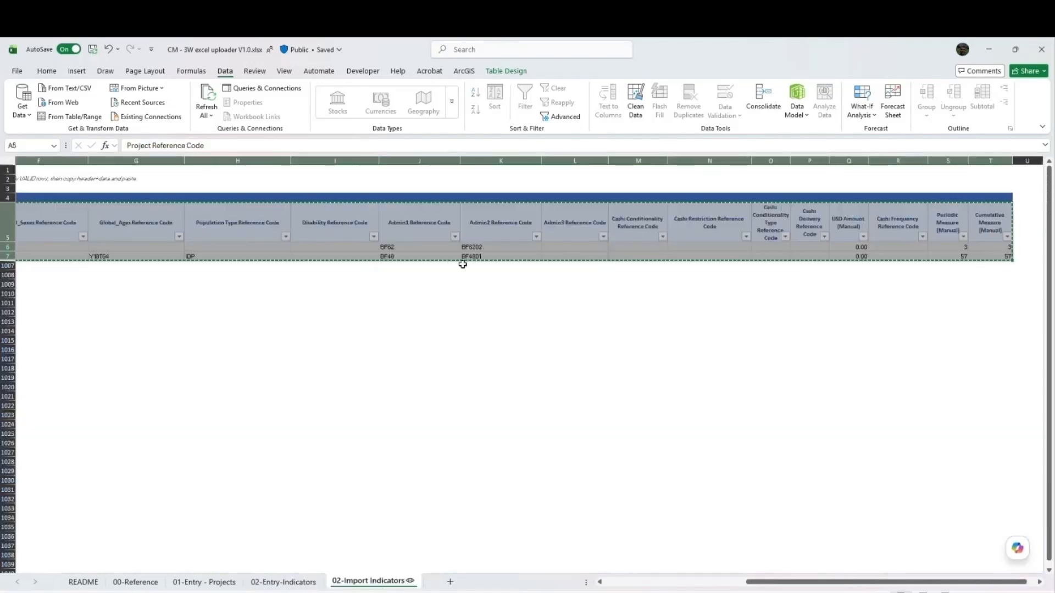
click(625, 229)
mouse_move(980, 222)
mouse_down()
mouse_move(972, 244)
mouse_move(438, 271)
mouse_move(325, 254)
mouse_up()
click(221, 248)
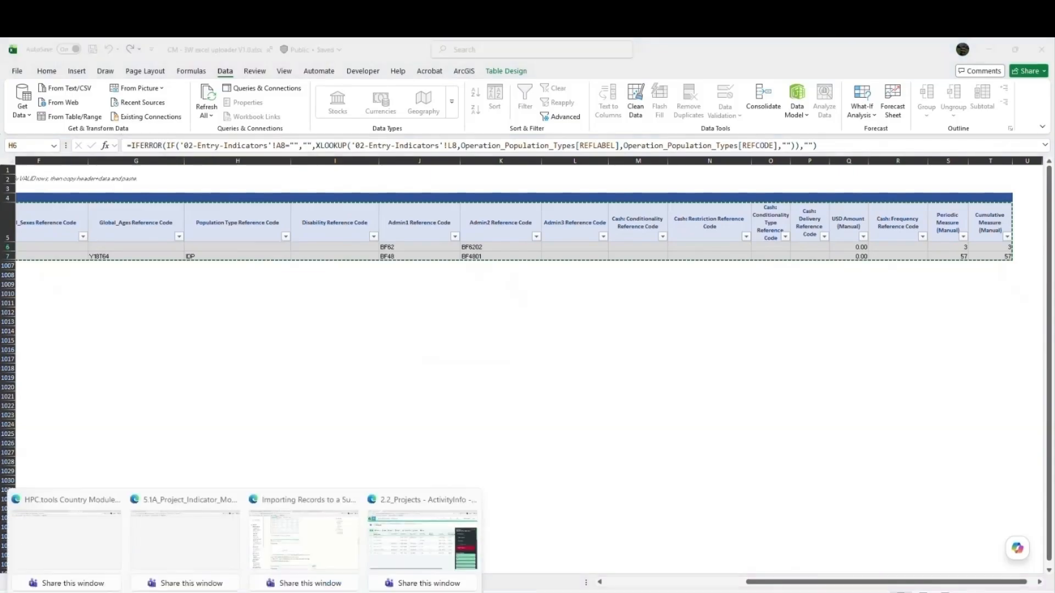
- Switch to the 2.2_Projects form in ActivityInfo and examine the Data: Indicator Monitoring Disaggregation column
click(395, 559)
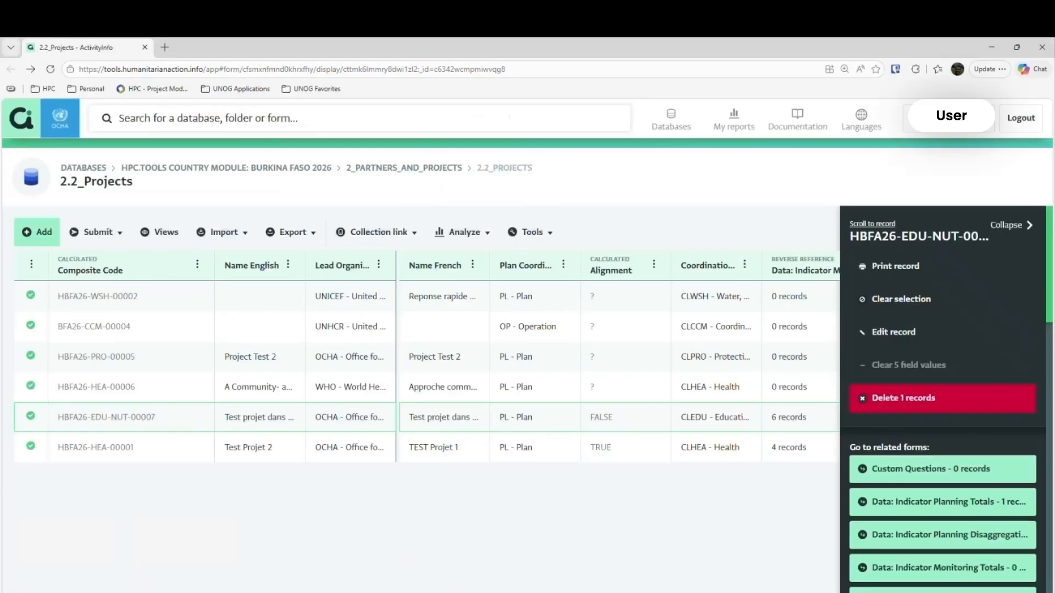
click(396, 592)
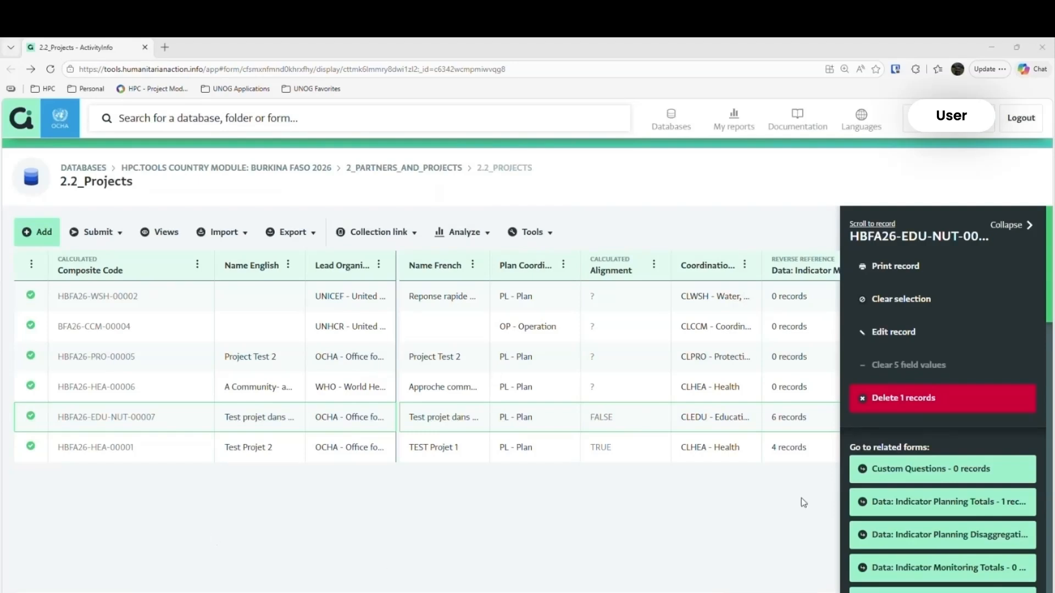
drag(654, 592, 758, 592)
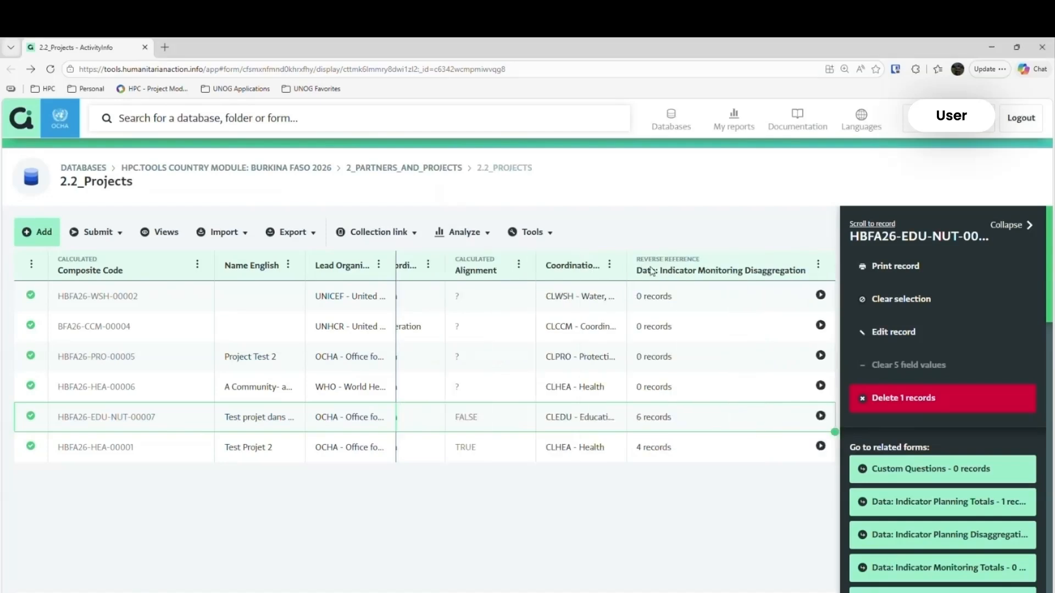